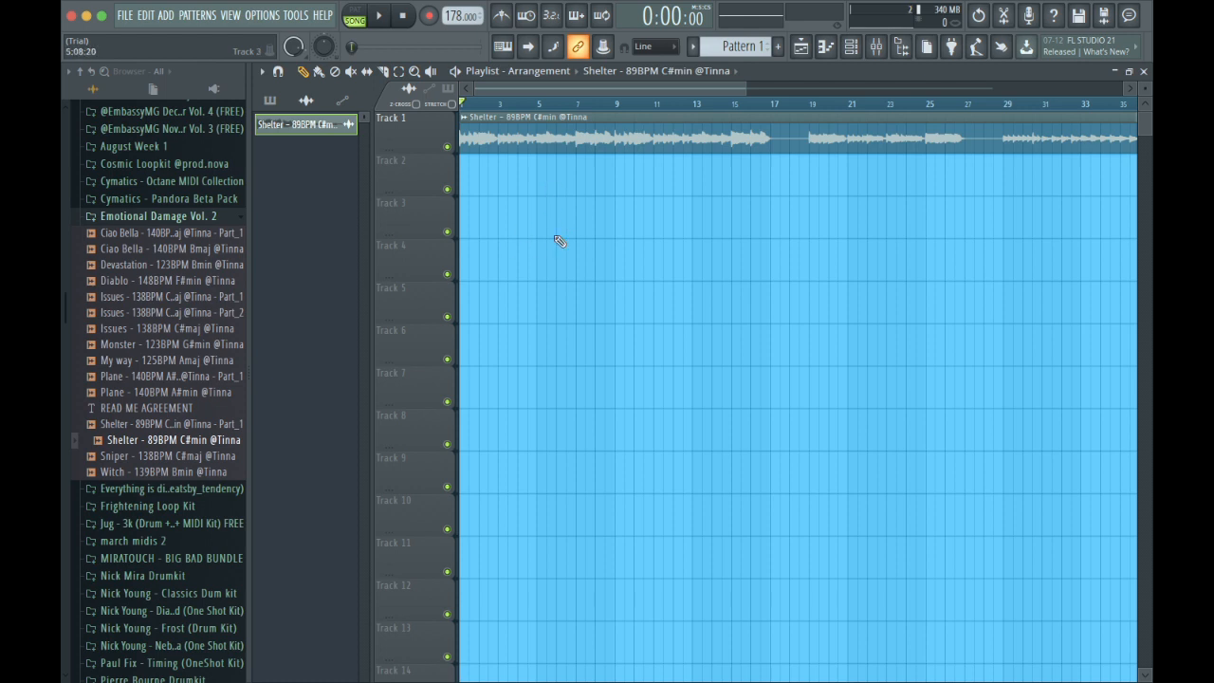
Repeat the Pattern 1 clip on Track 5 to form four back-to-back clips ending at bar 33.
click(485, 103)
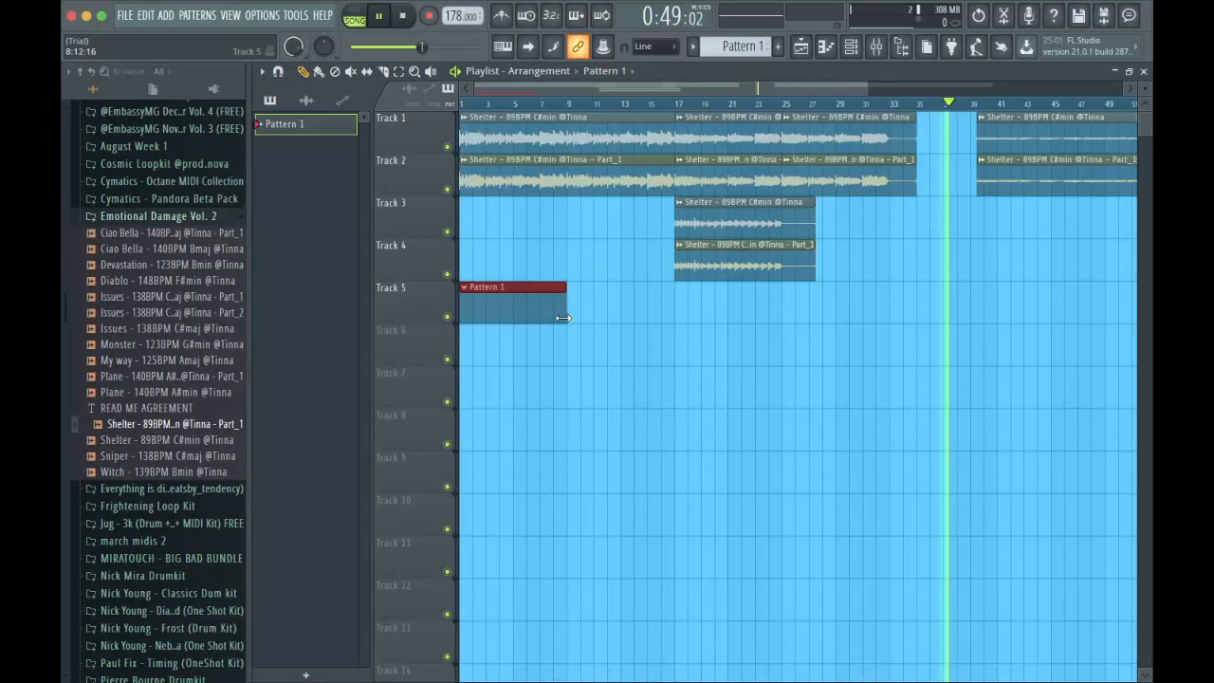
key(ctrl+b)
key(ctrl+b)
key(ctrl+b)
key(ctrl+b)
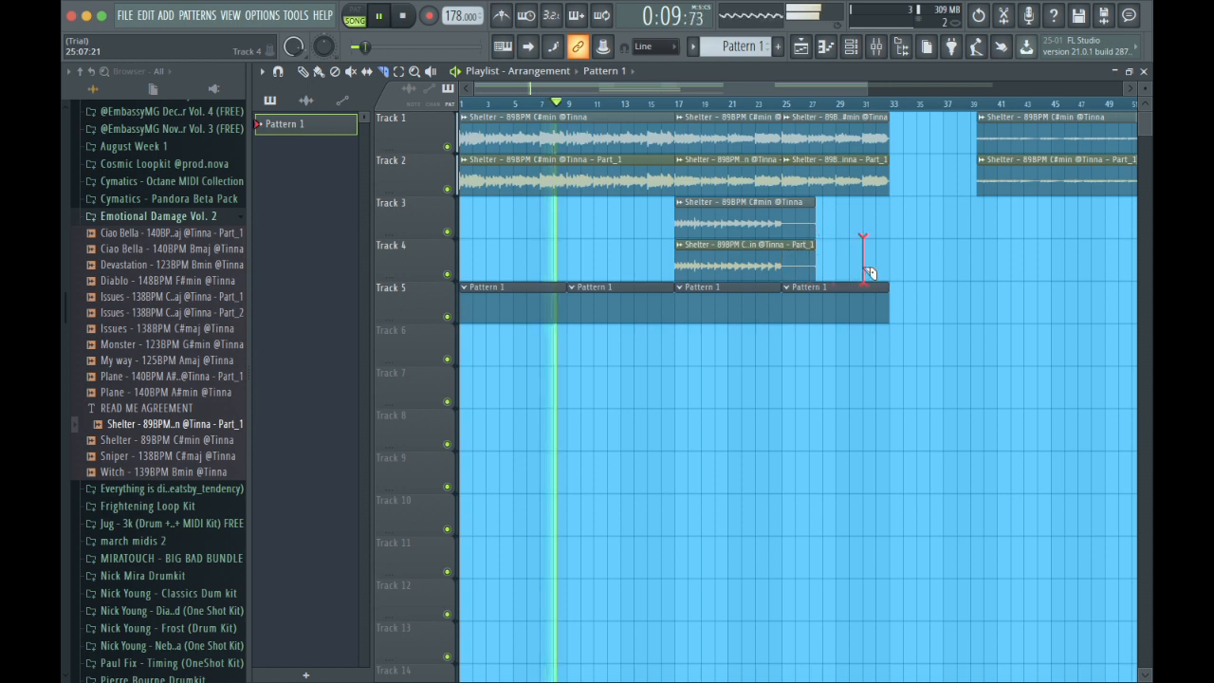
Add the ny - Slap clap sample from the Frost drum kit's Claps:Snaps:Snares folder to the channel rack.
click(851, 49)
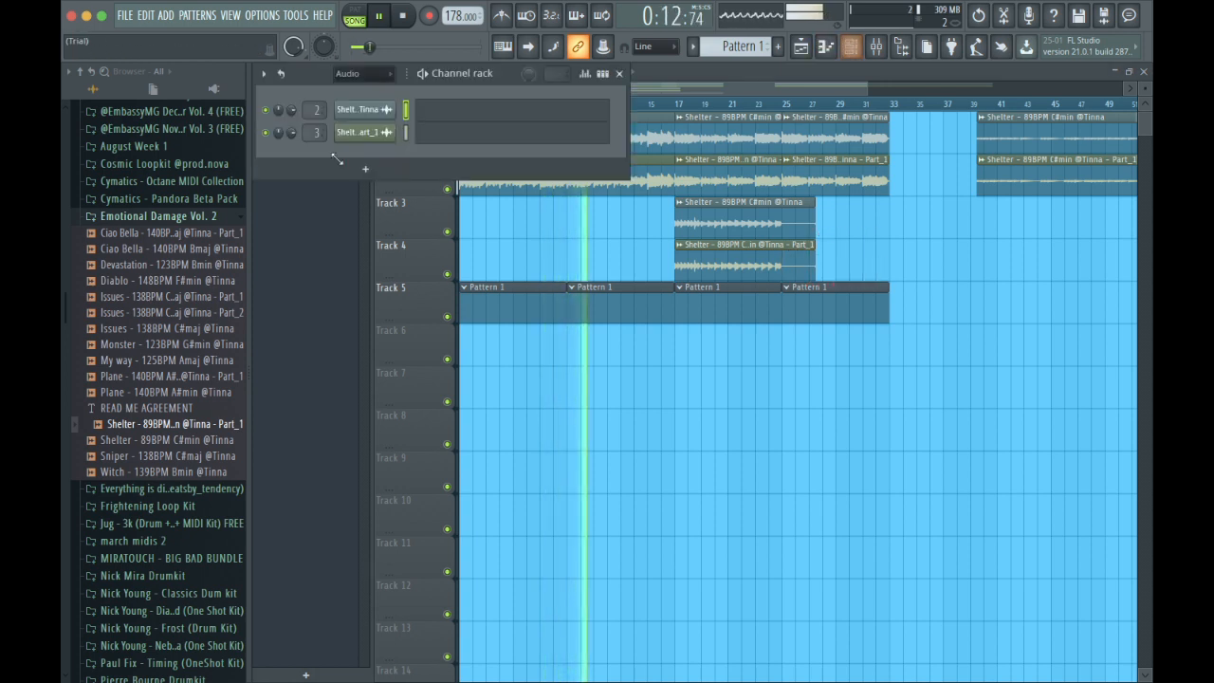
click(212, 224)
click(197, 375)
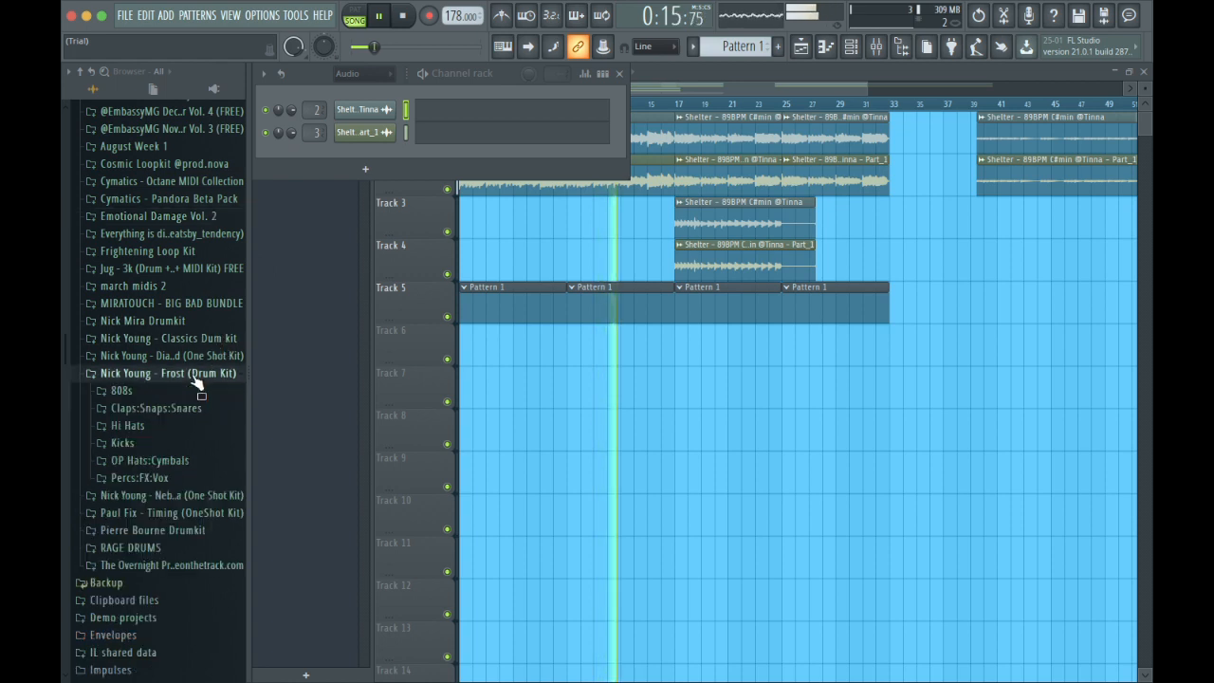
click(152, 408)
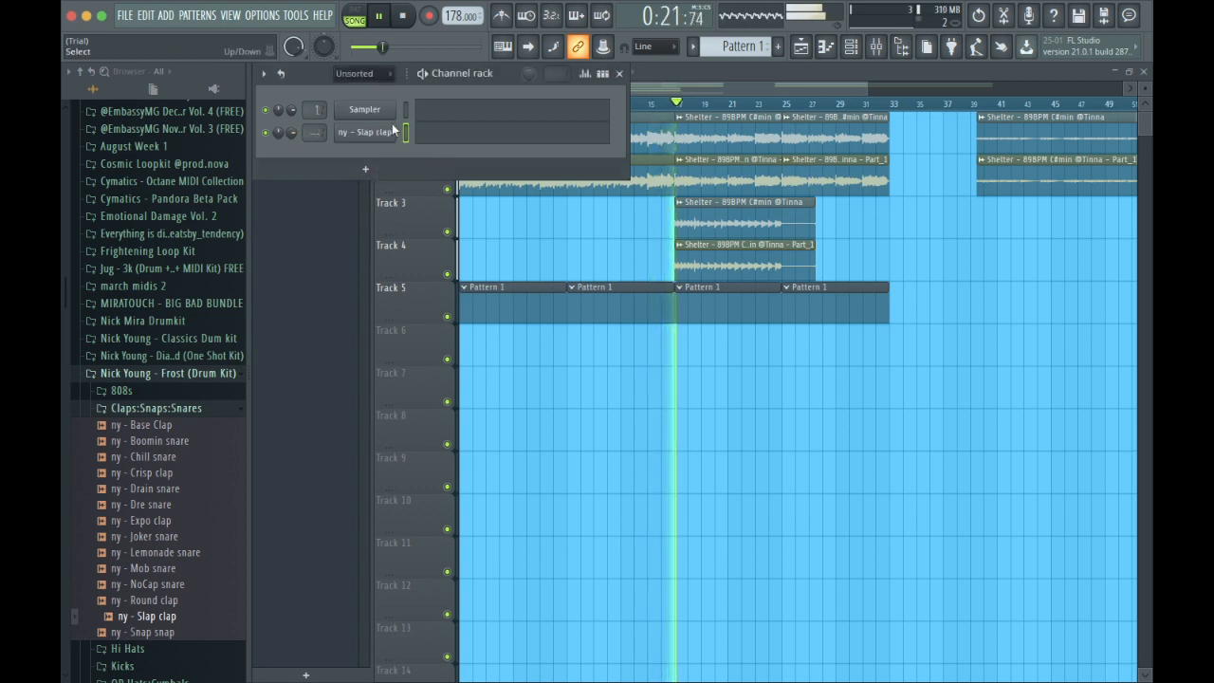
Draw a one-bar C4 note for ny - Slap clap starting midway through bar 1 and duplicate it across the whole pattern.
click(449, 143)
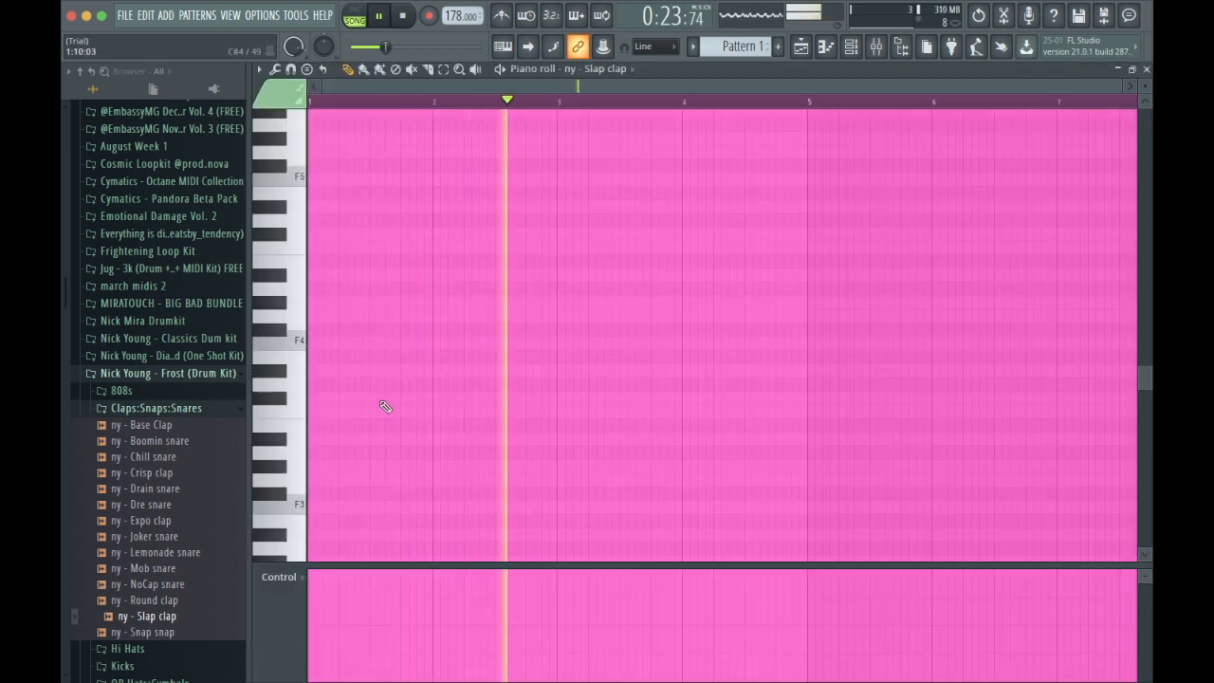
drag(382, 402, 492, 423)
key(ctrl+a)
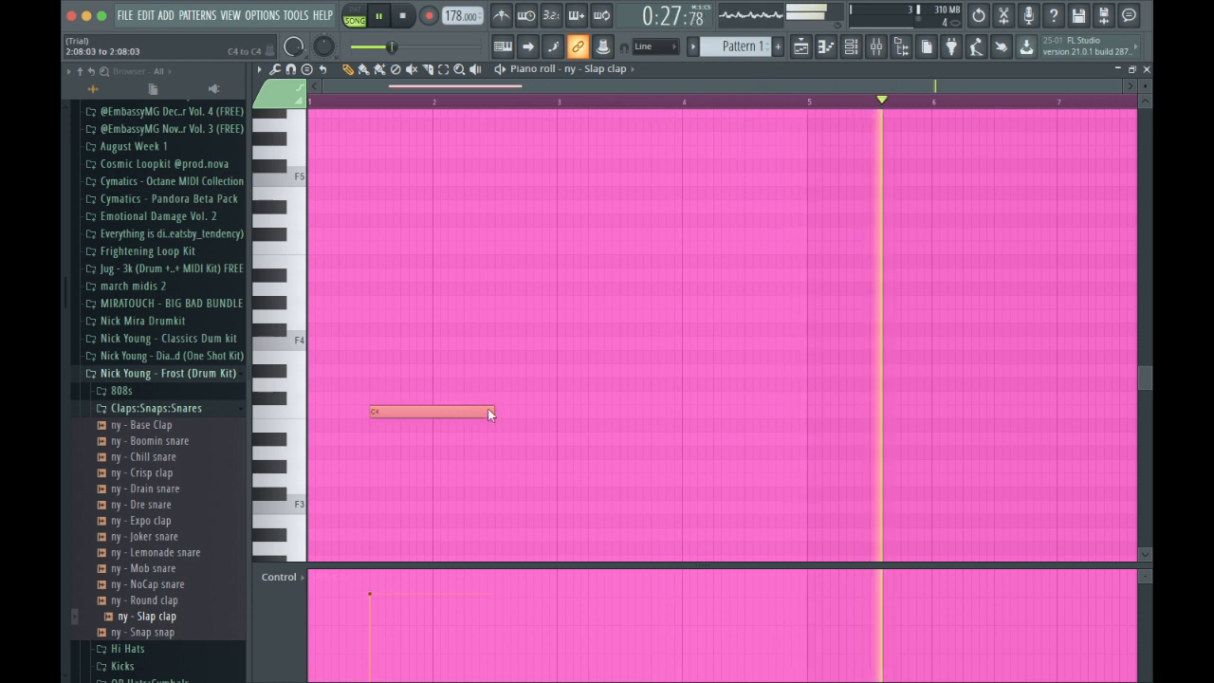
key(ctrl+b)
key(ctrl+b)
key(ctrl+b)
key(ctrl+b)
key(ctrl+b)
key(ctrl+b)
key(ctrl+b)
key(ctrl+b)
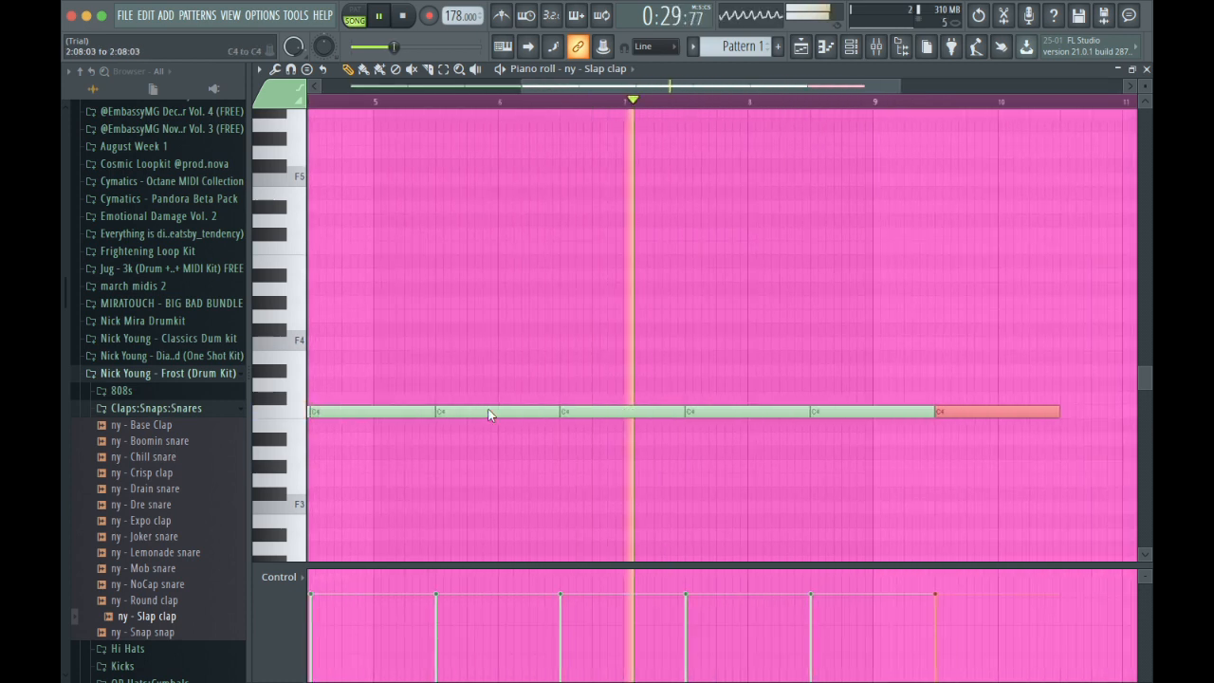
Chop the long clap notes down to short hits in the middle of each bar.
click(549, 363)
right_click(571, 361)
key(shift+d)
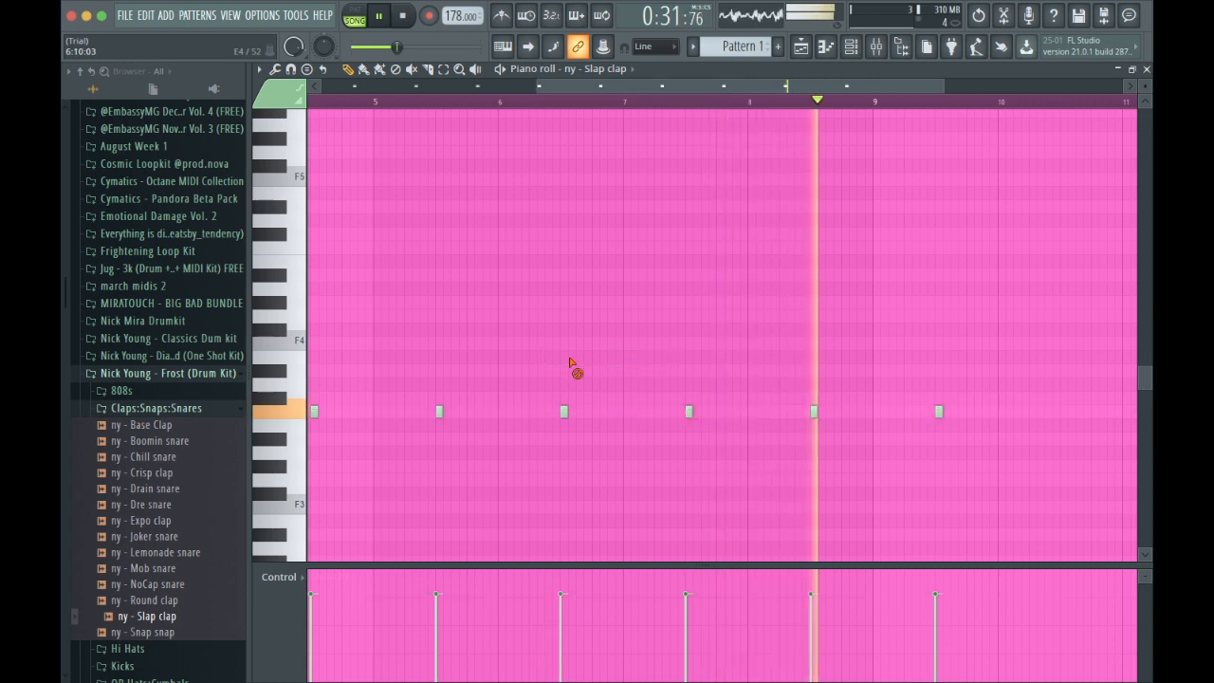
Delete the extra clap note past bar 9 and raise the remaining clap notes one octave to C5.
key(shift+Up)
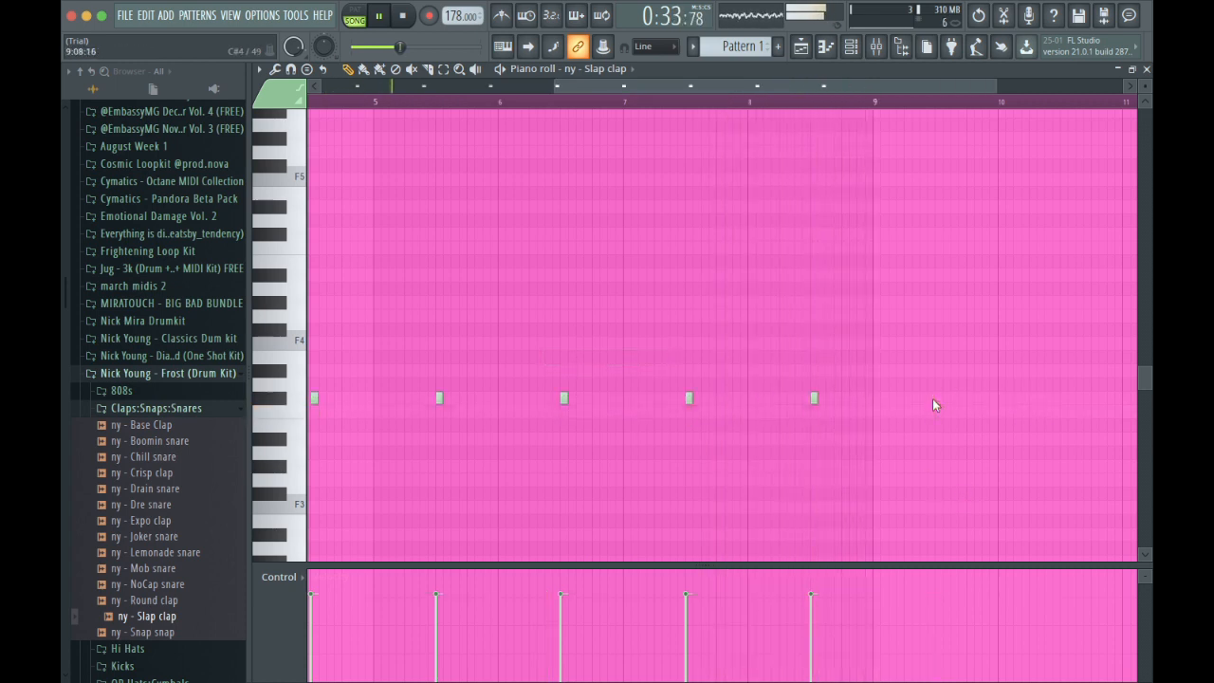
key(shift+Down)
key(ctrl+Up)
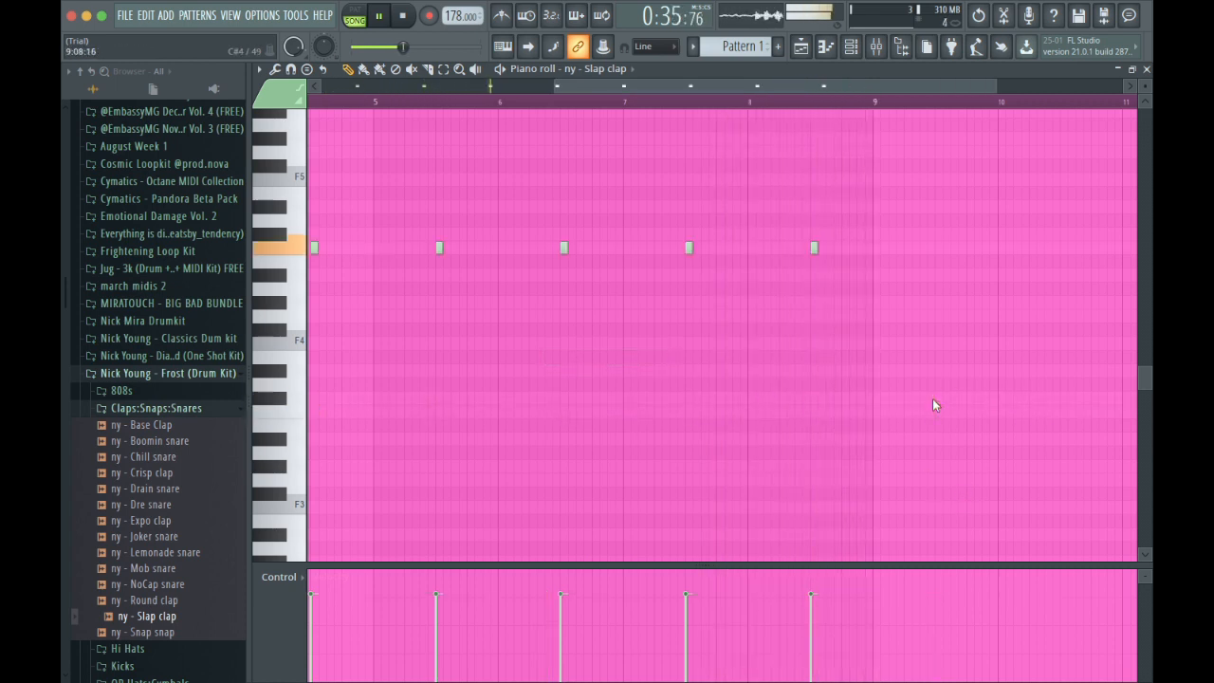
Add the Chanel_Snare 1 sample from the Nick Mira Drumkit's Snares folder to the channel rack.
click(850, 49)
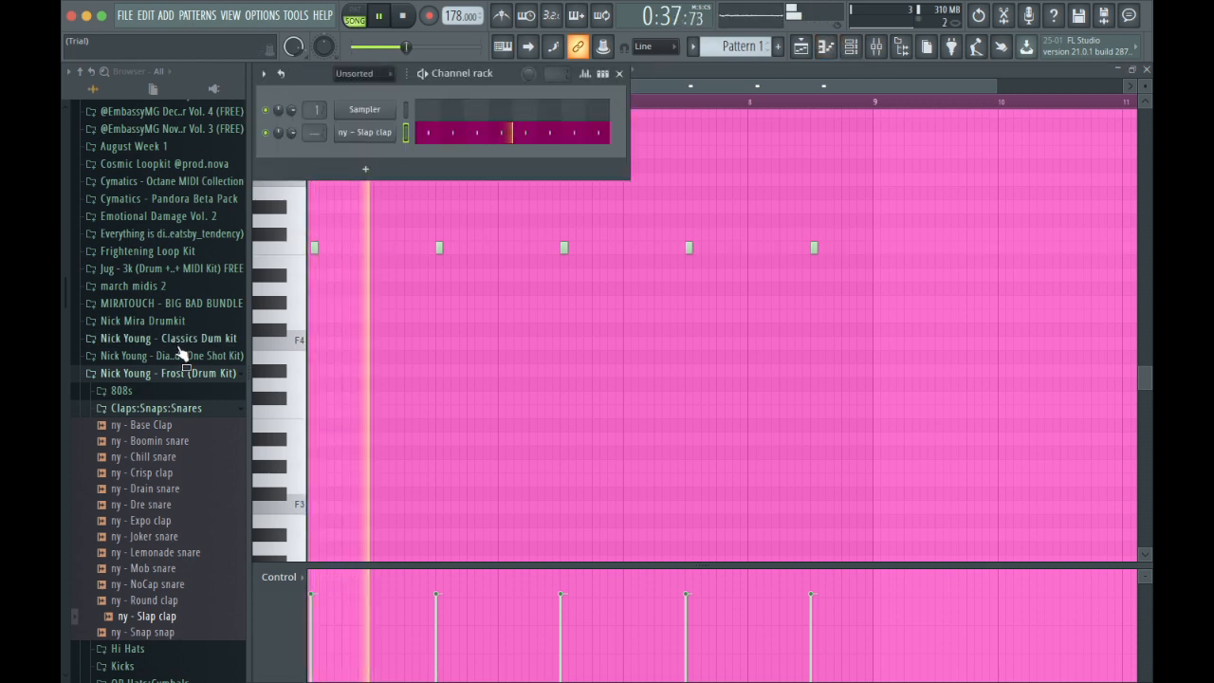
click(156, 409)
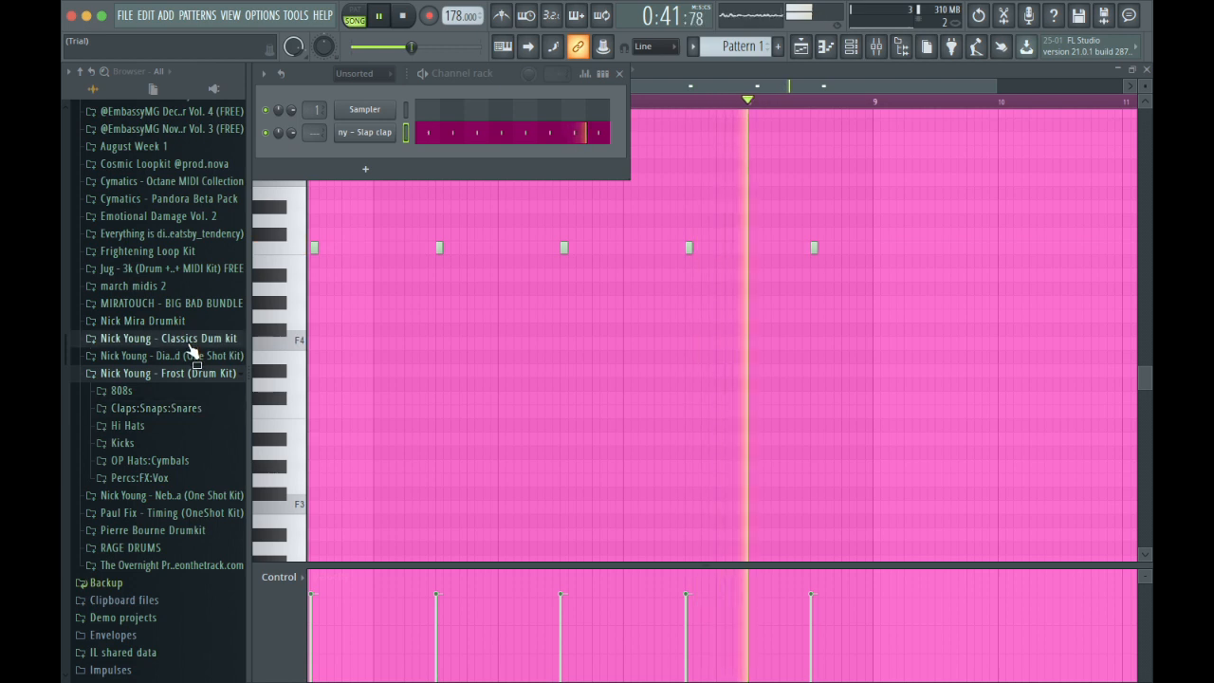
click(169, 338)
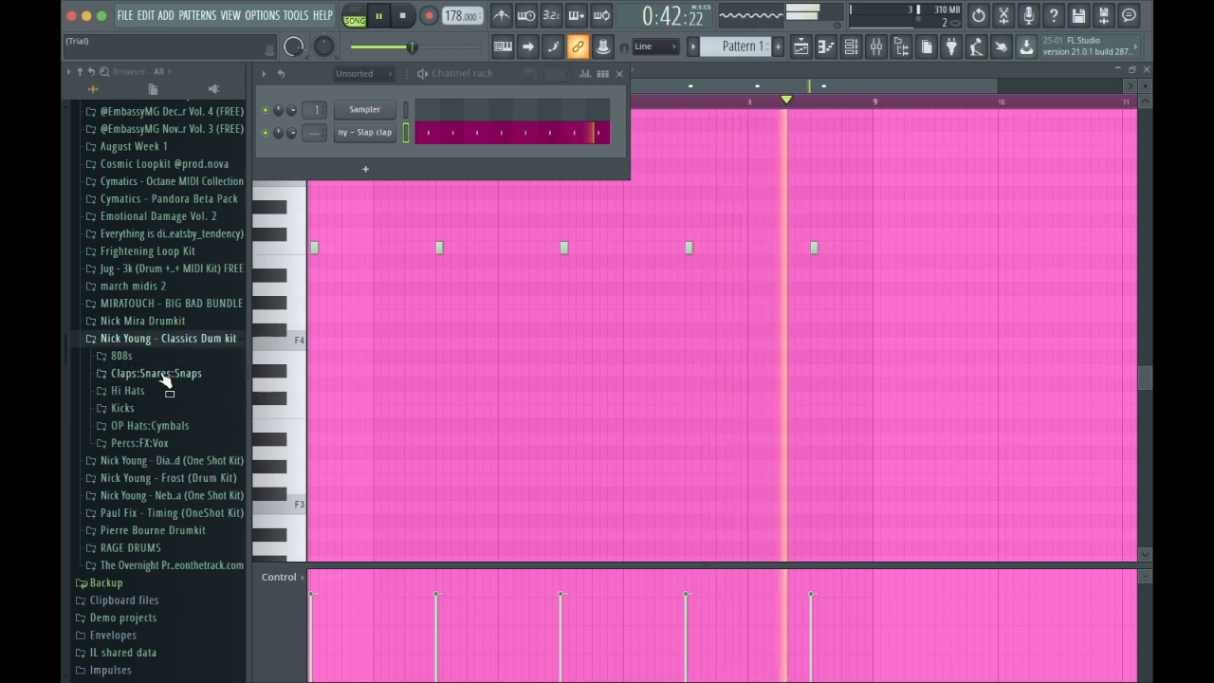
click(177, 322)
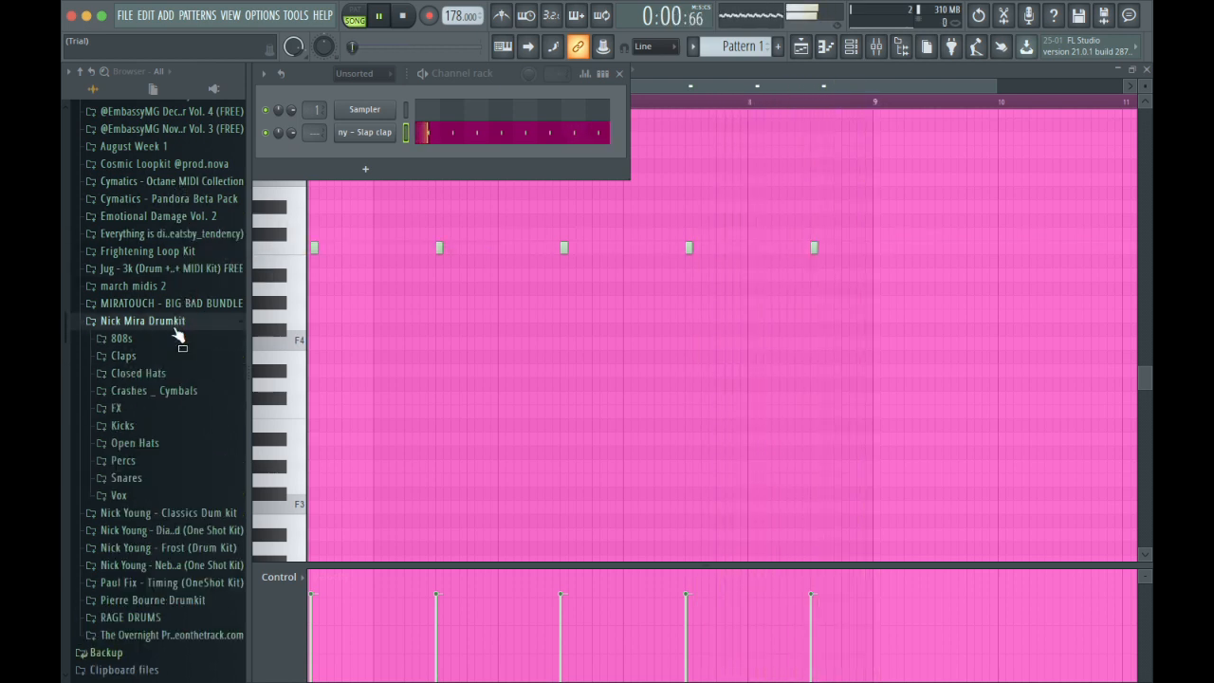
click(154, 479)
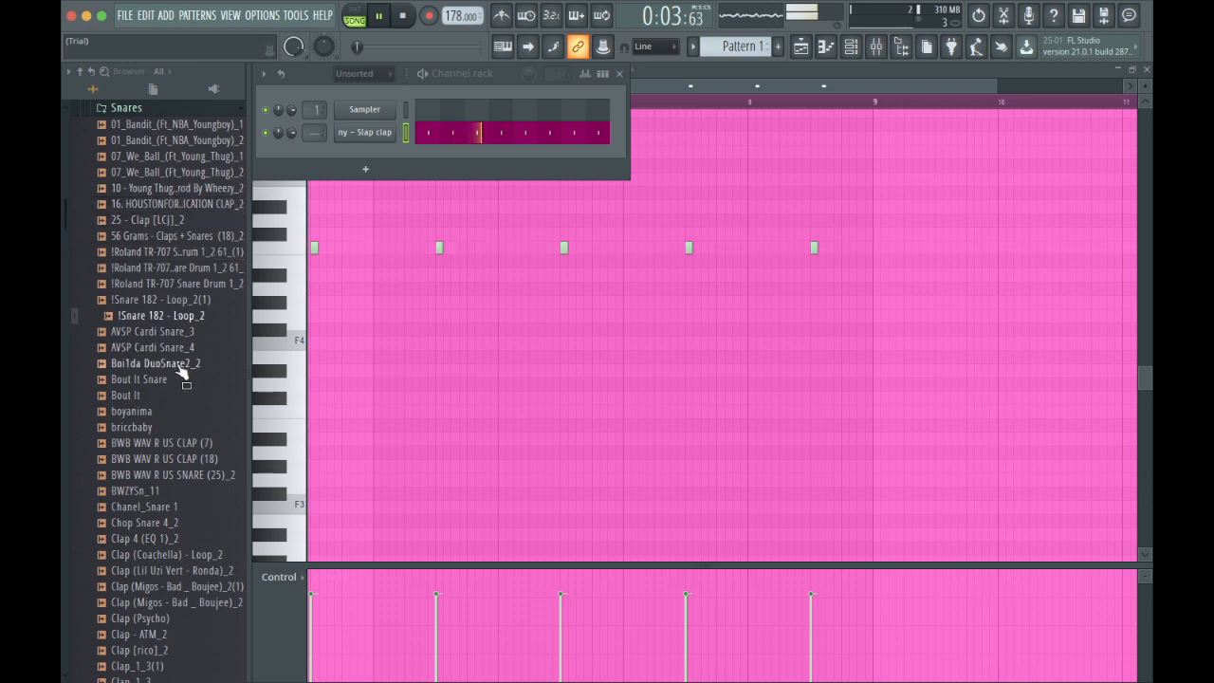
drag(171, 507, 383, 145)
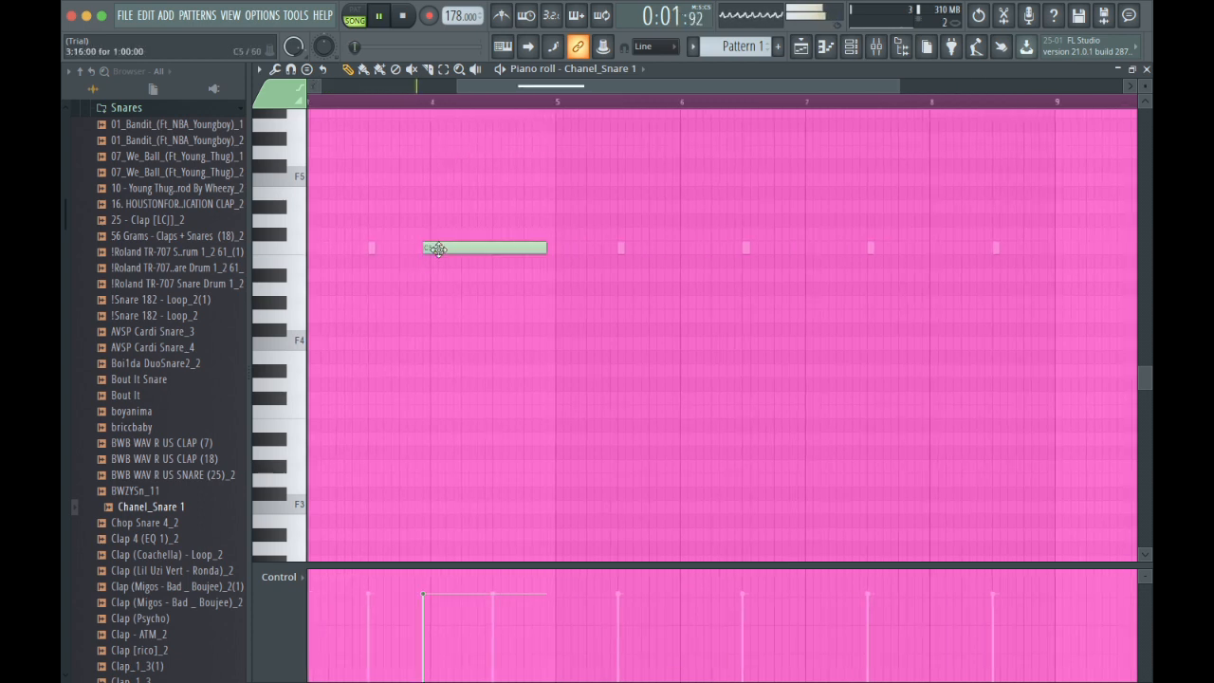
Place two short C5 hits for Chanel_Snare 1, one just before and one just after the start of bar 4.
click(420, 248)
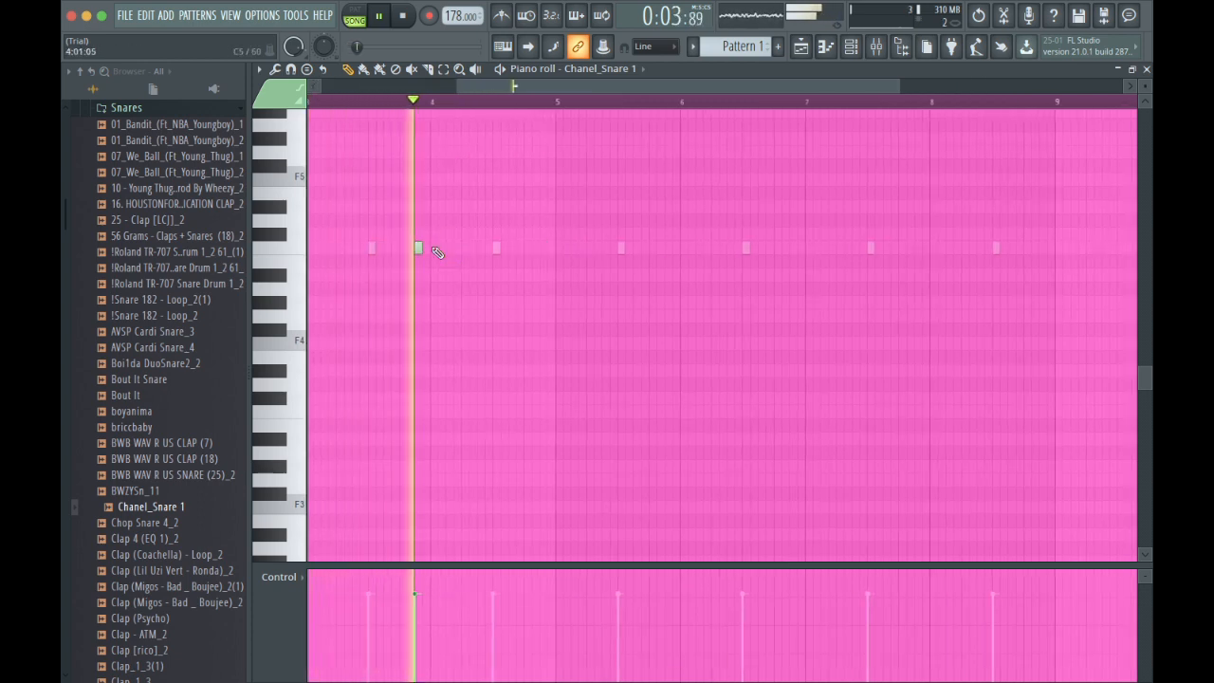
scroll(446, 247, left, 3)
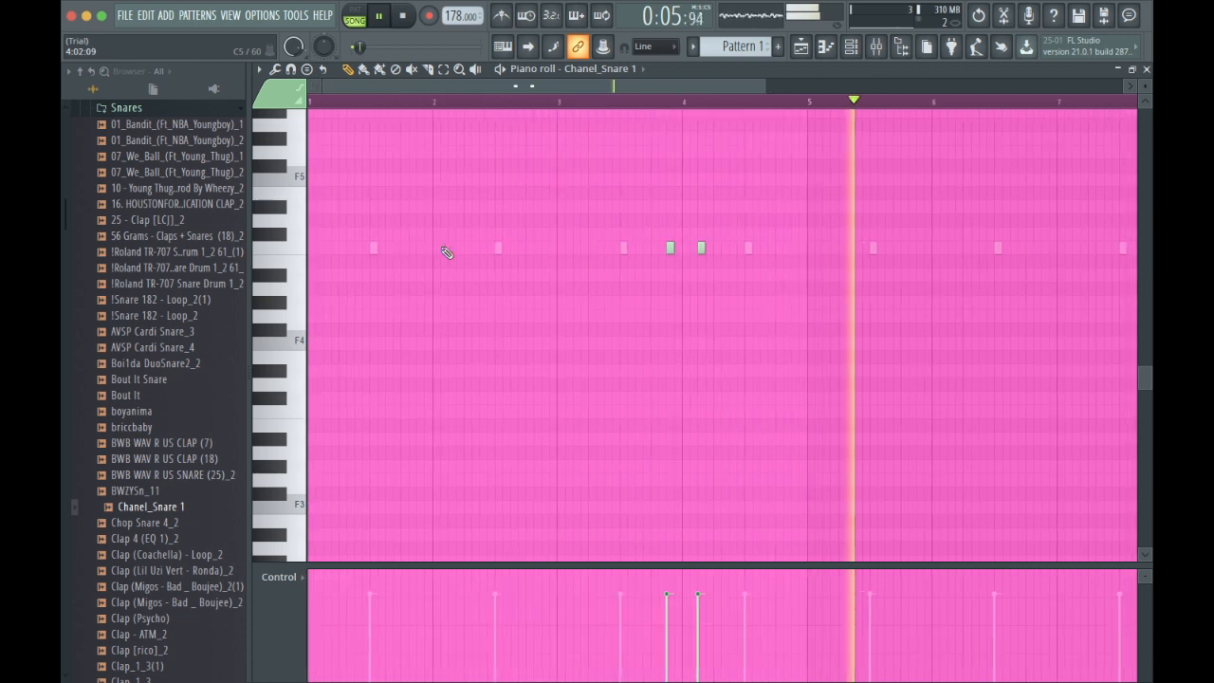
Add the ny - Almost snare sample from the Classics drum kit's Claps:Snares:Snaps folder as a new channel.
click(850, 47)
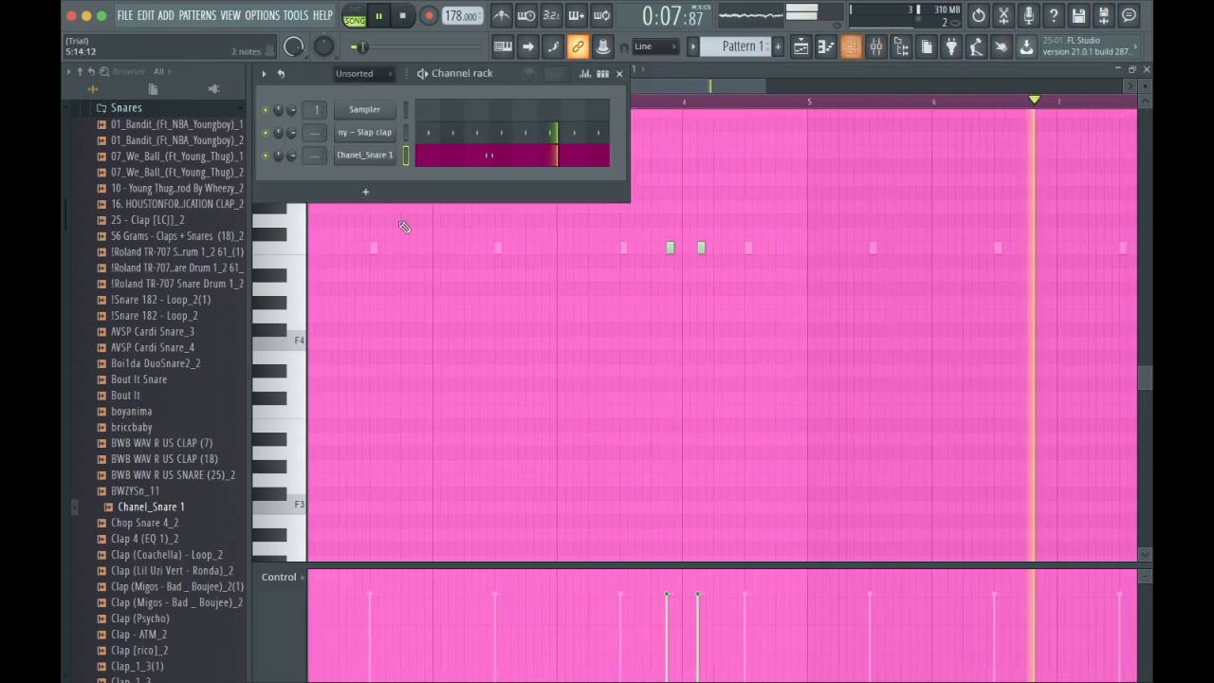
scroll(190, 280, up, 3)
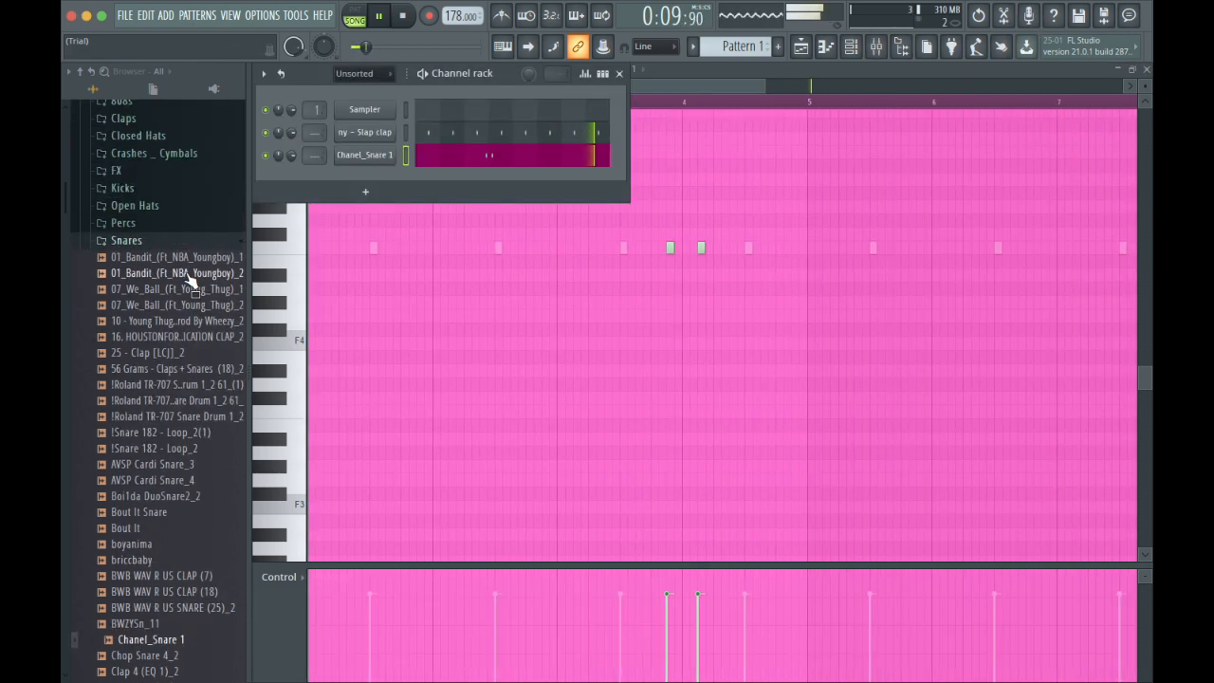
click(173, 243)
scroll(176, 248, down, 2)
click(177, 225)
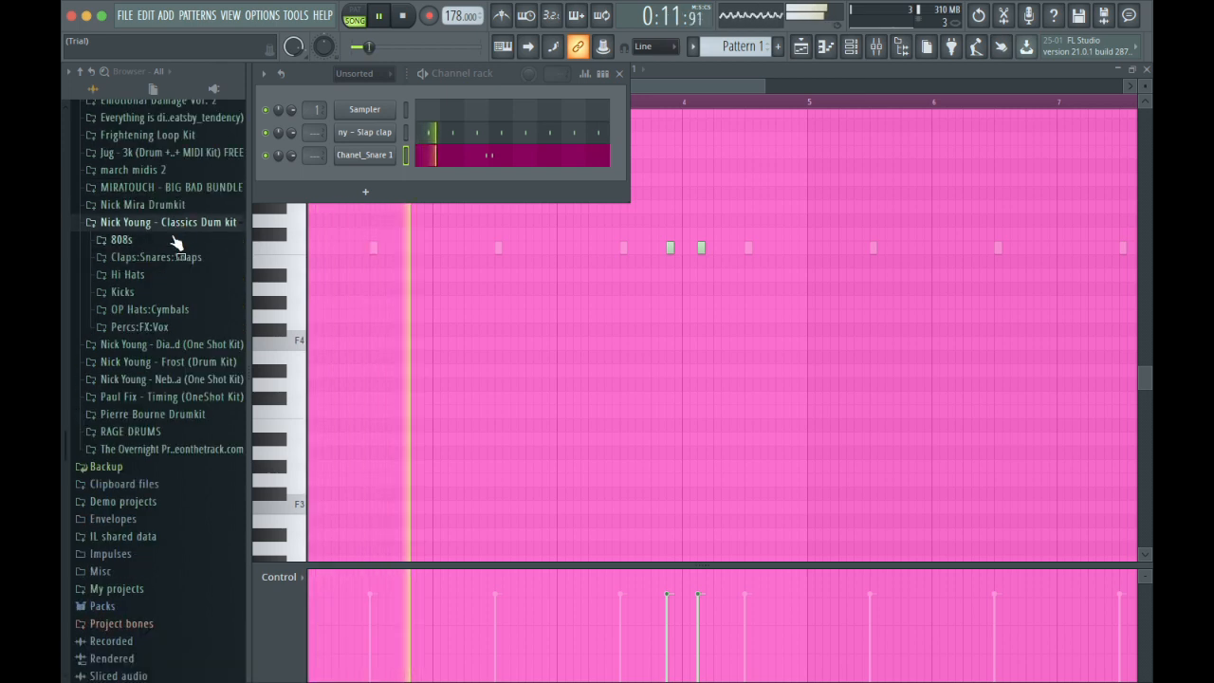
click(158, 262)
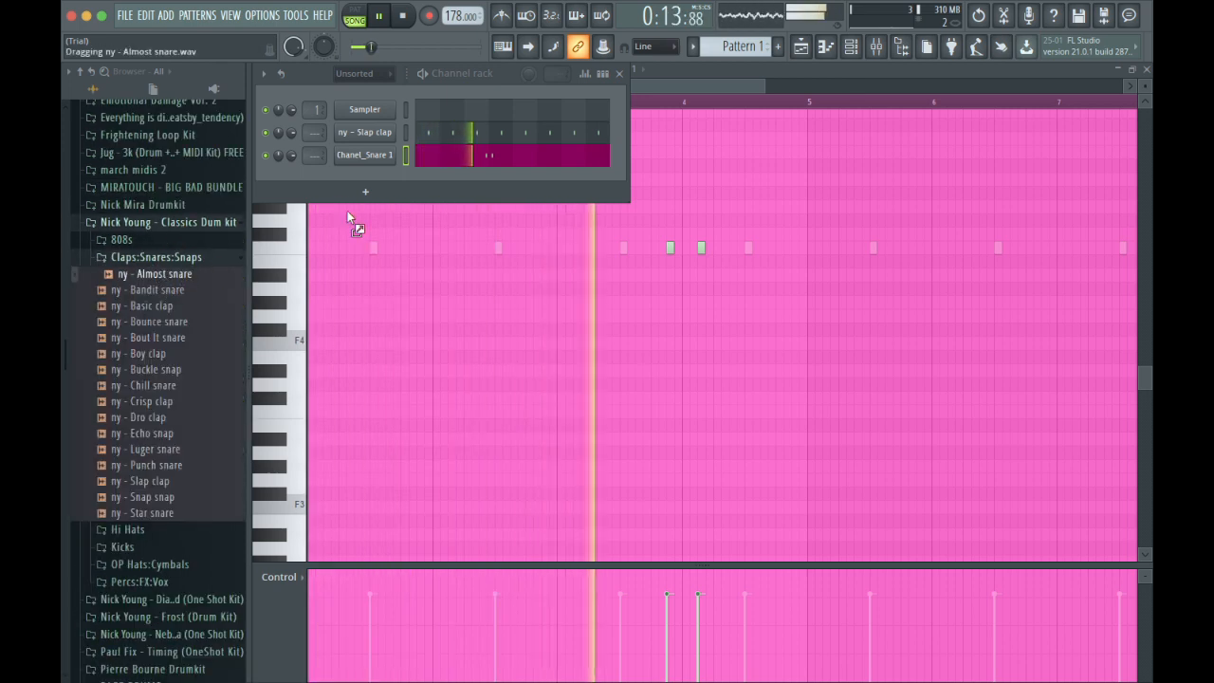
drag(347, 211, 384, 177)
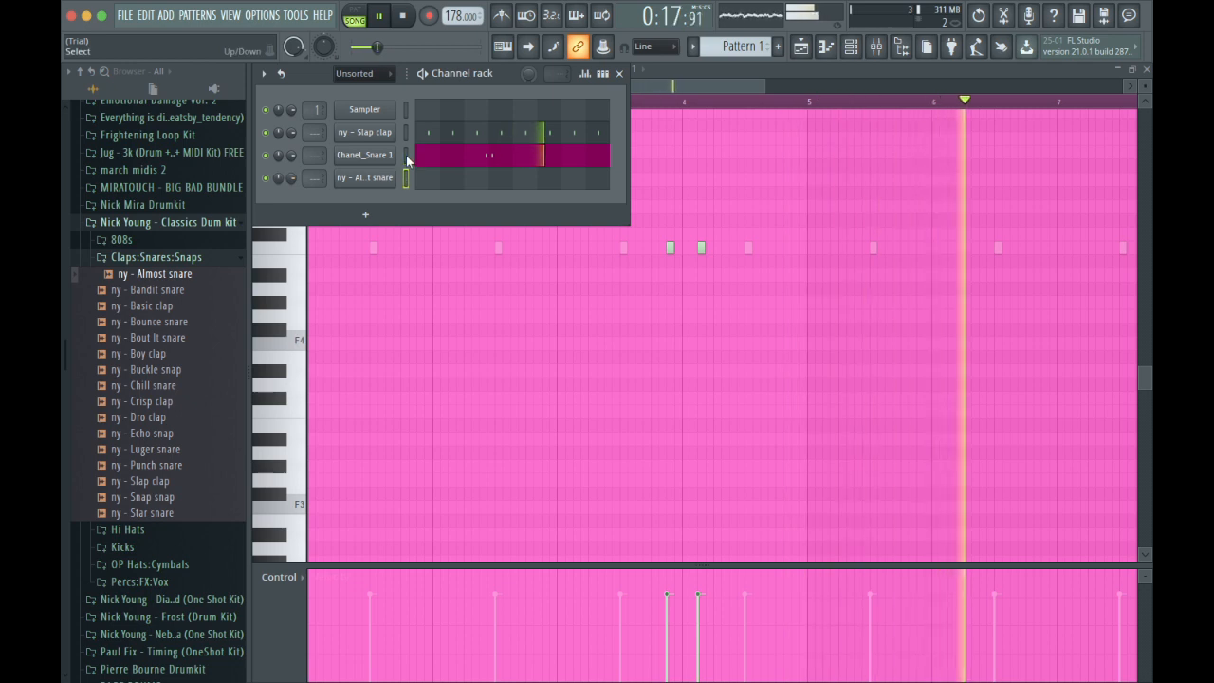
Copy the Chanel_Snare 1 notes into the ny - Almost snare channel and mute Chanel_Snare 1.
click(406, 156)
key(ctrl+c)
click(406, 177)
key(ctrl+v)
click(266, 156)
Add short C5 hits to ny - Almost snare just after bar 6 starts and on either side of the start of bar 8.
click(502, 178)
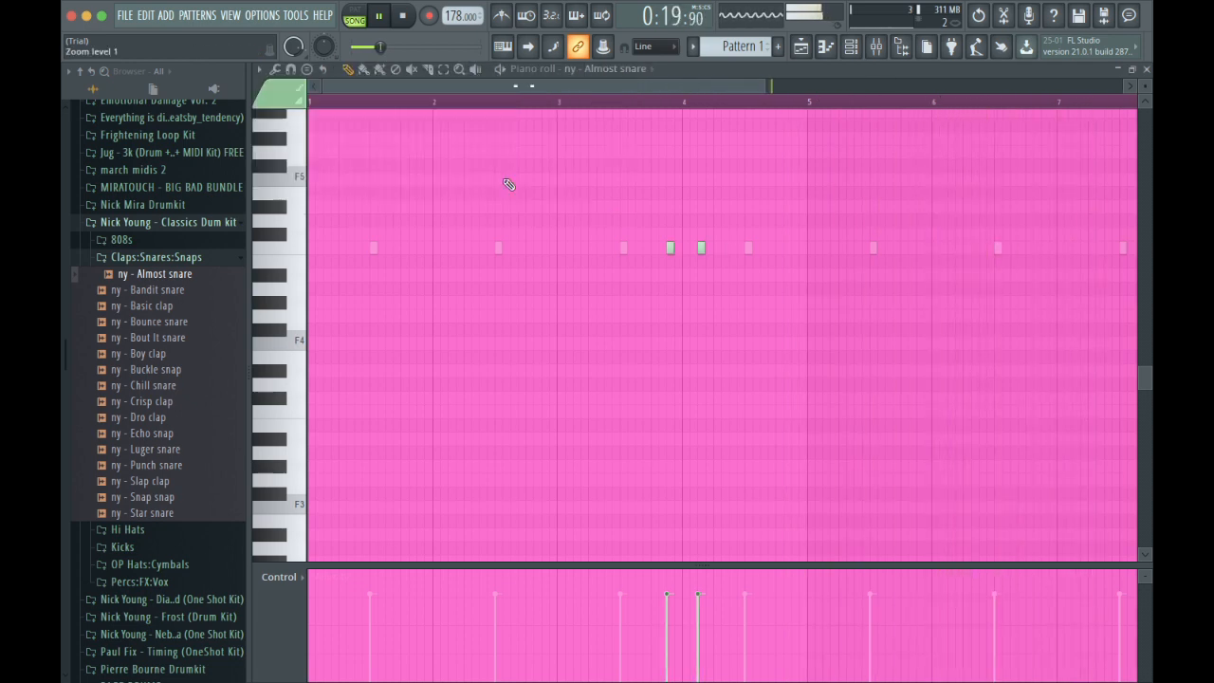
scroll(630, 203, down, 1)
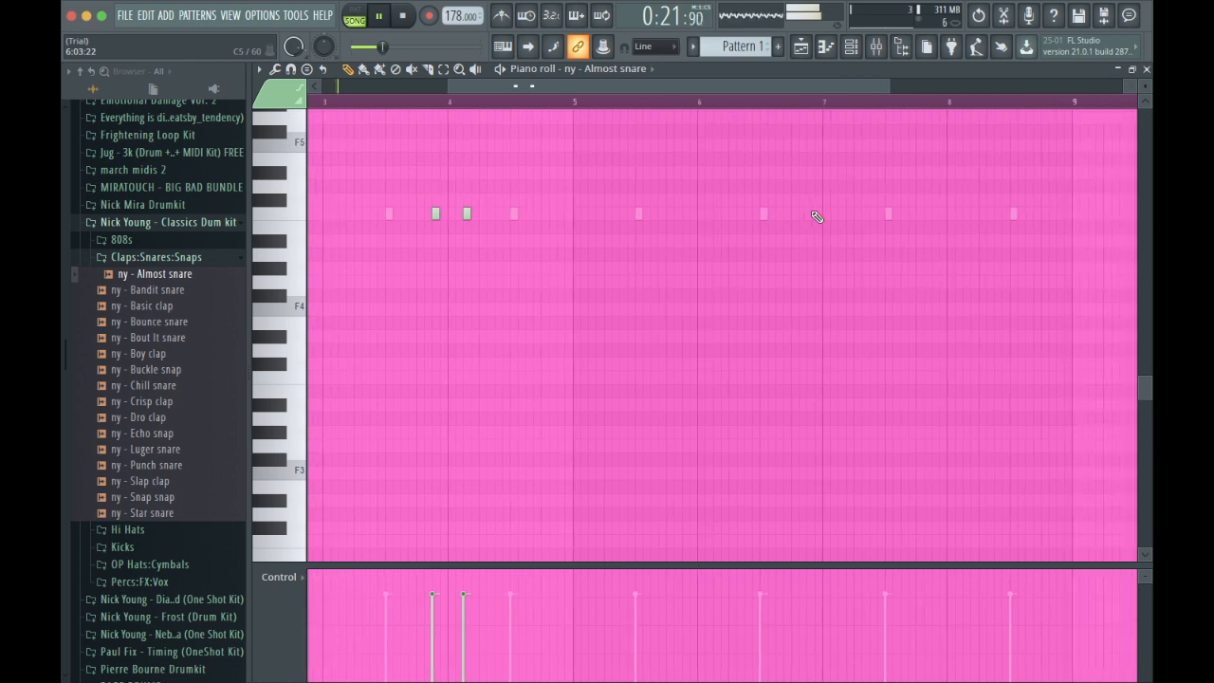
click(936, 213)
click(965, 213)
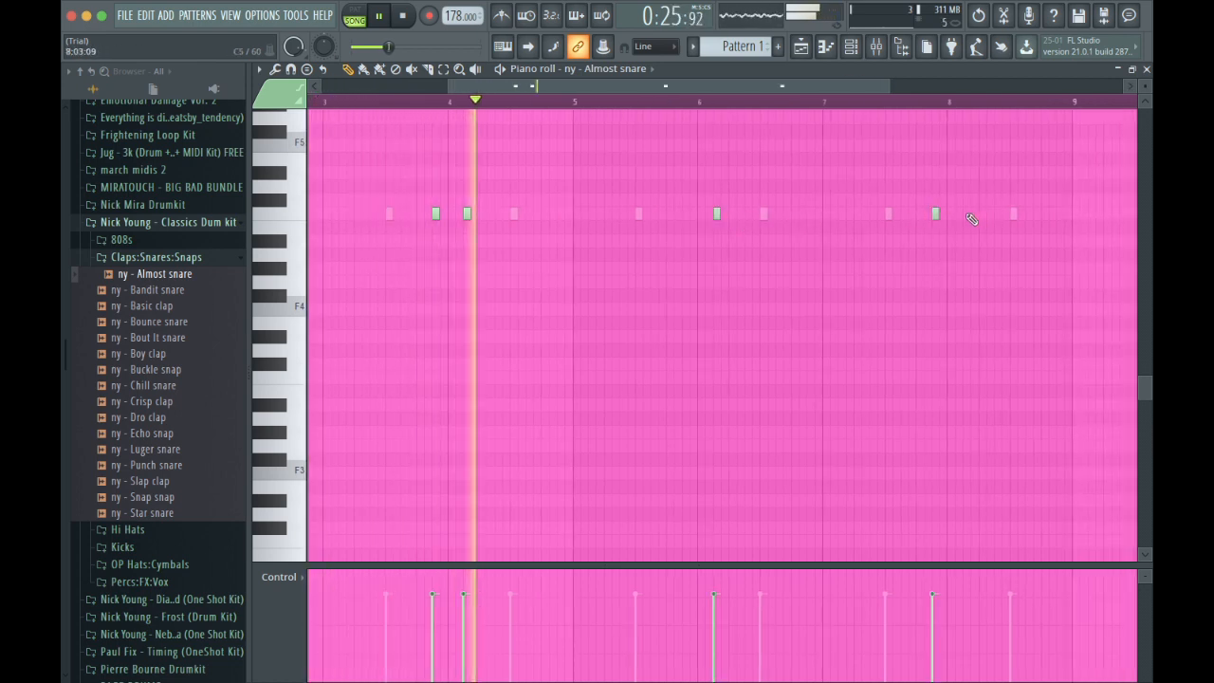
Switch from ny - Almost snare back to Chanel_Snare 1, giving it the same hits plus a C5 hit early in bar 2.
click(852, 47)
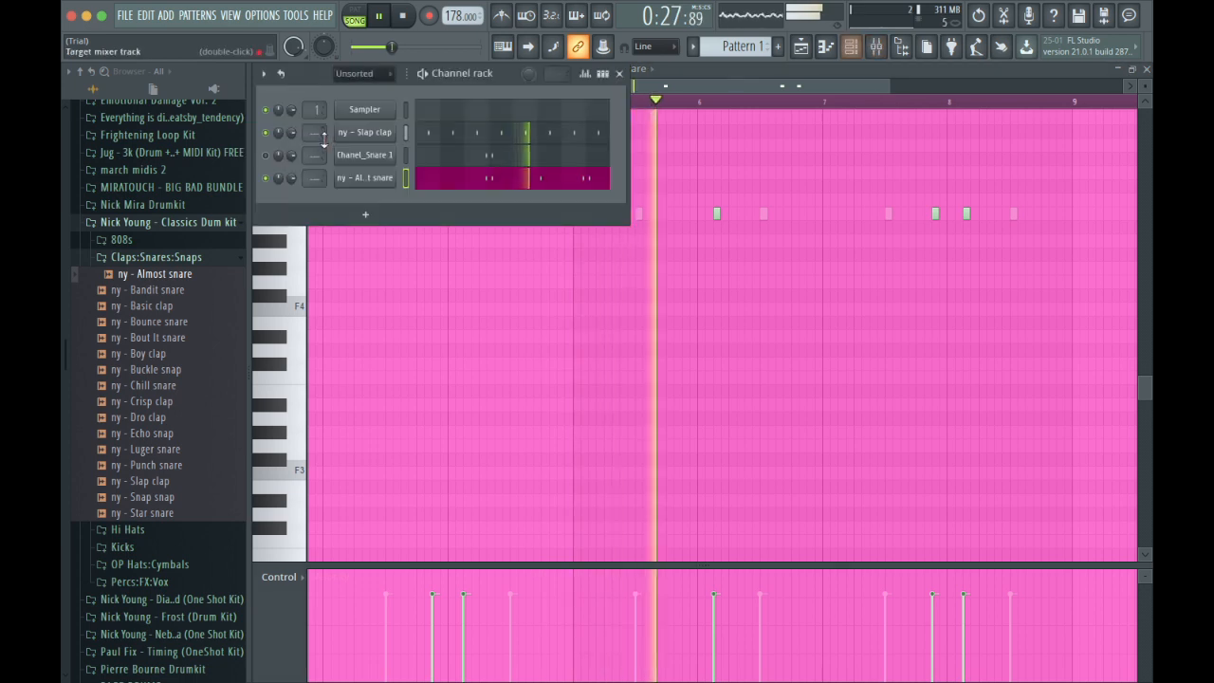
click(362, 178)
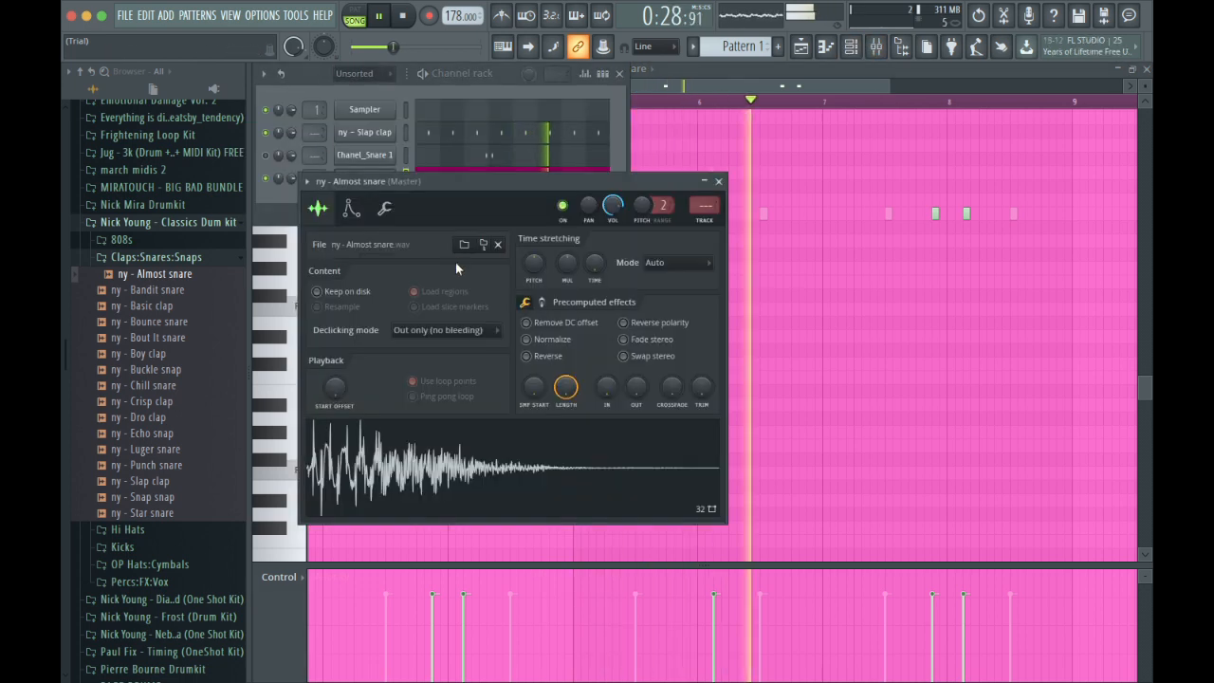
click(707, 204)
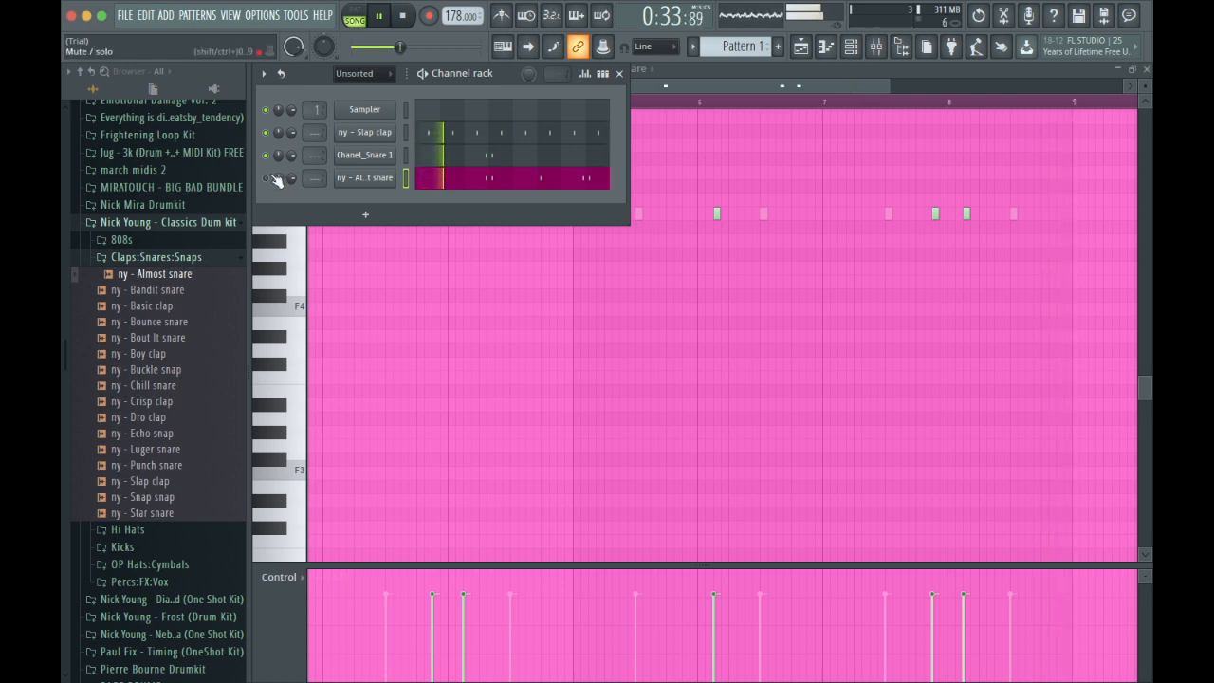
click(459, 155)
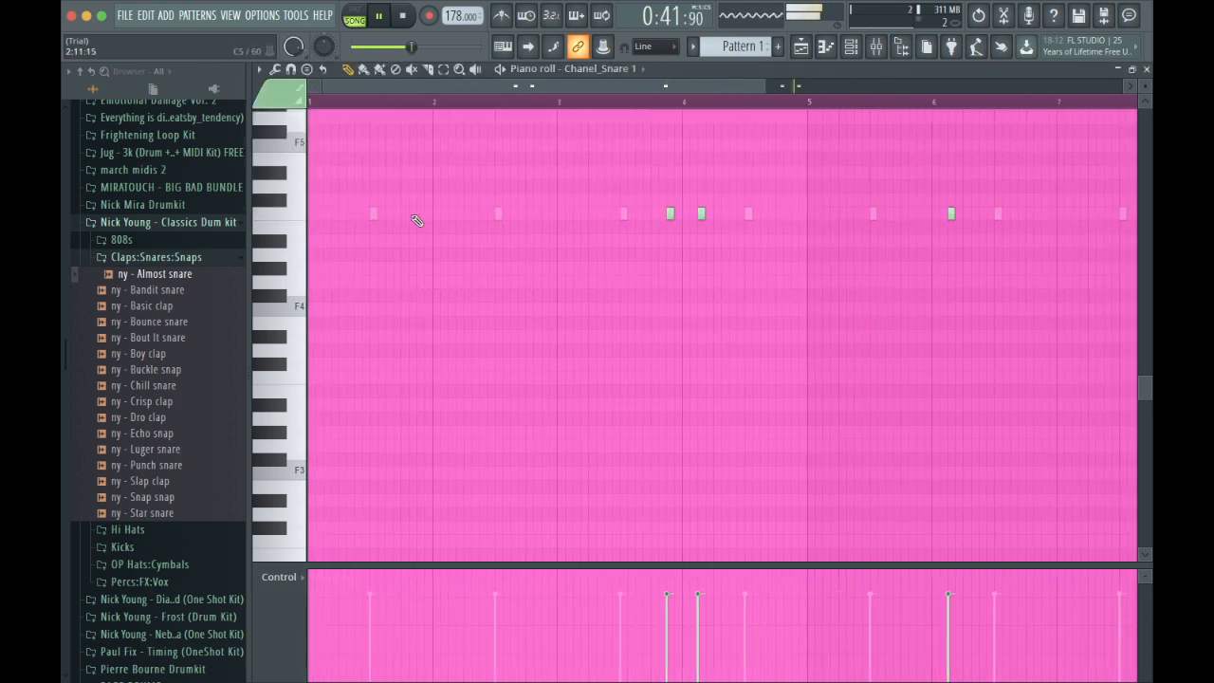
Delete the ny - Almost snare channel and close the channel rack.
click(851, 48)
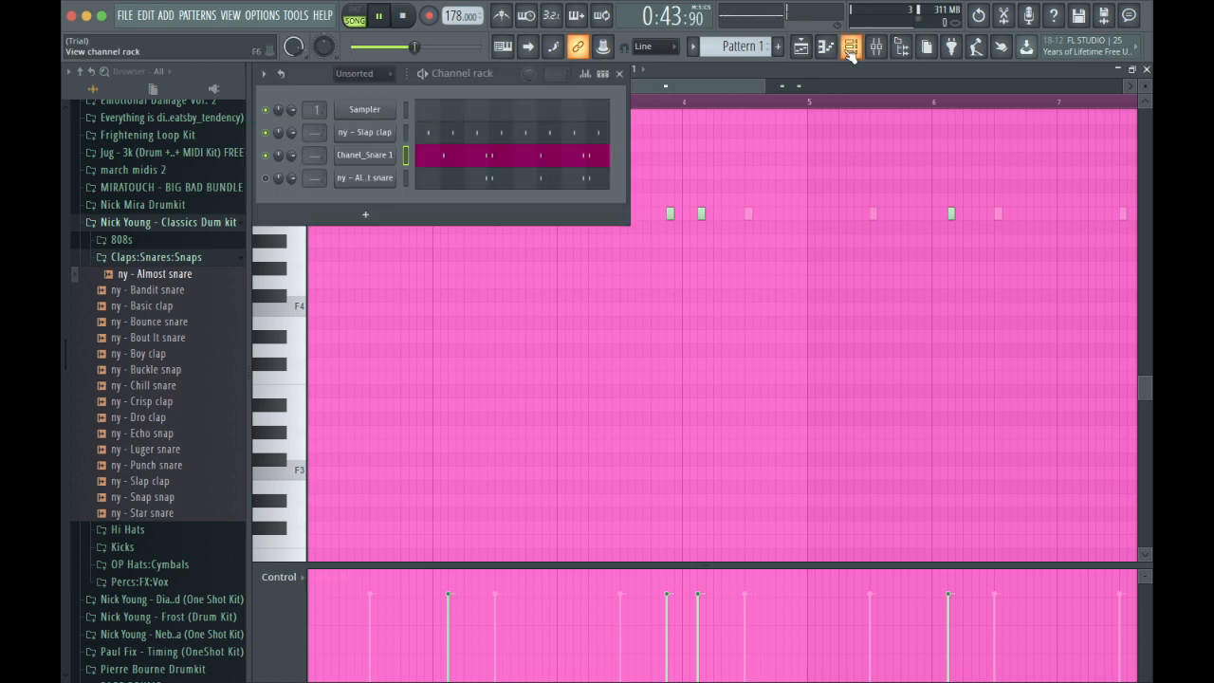
right_click(372, 182)
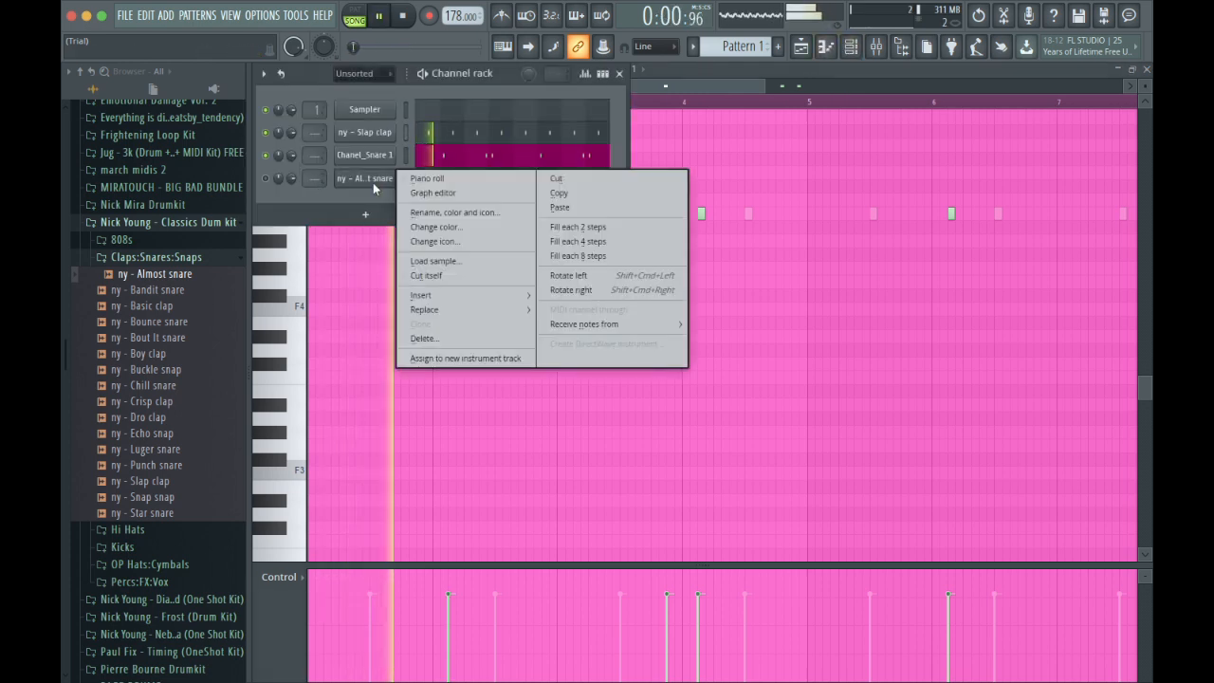
click(452, 338)
click(683, 398)
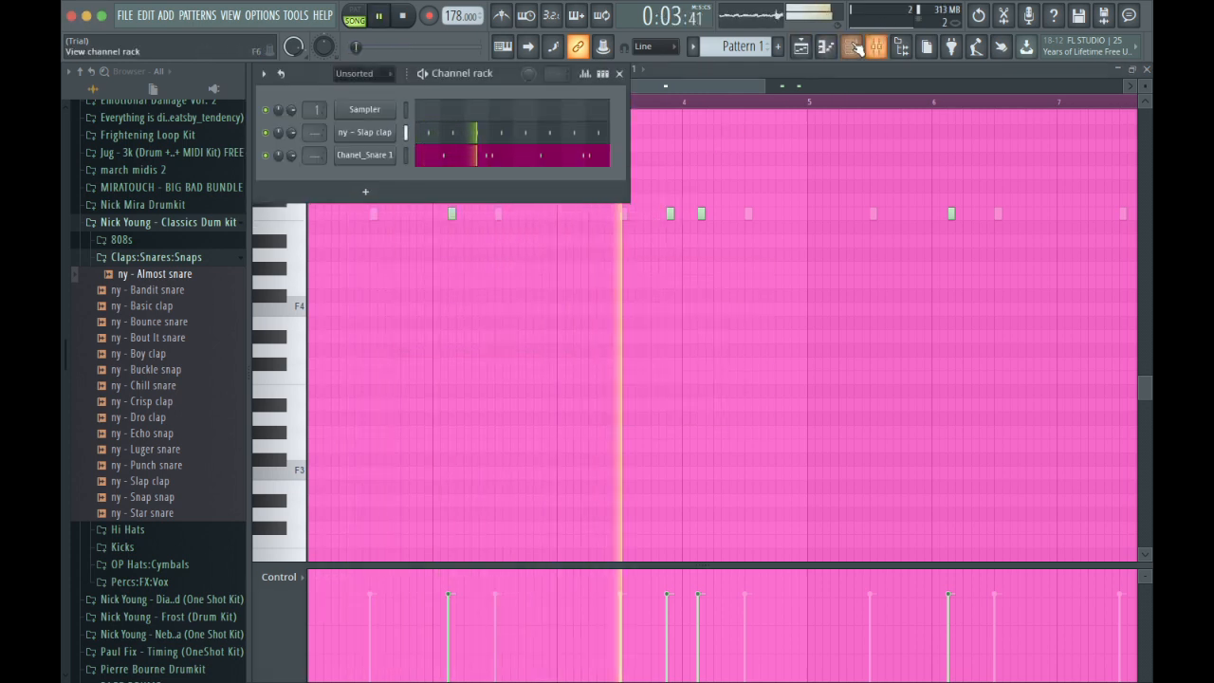
click(854, 48)
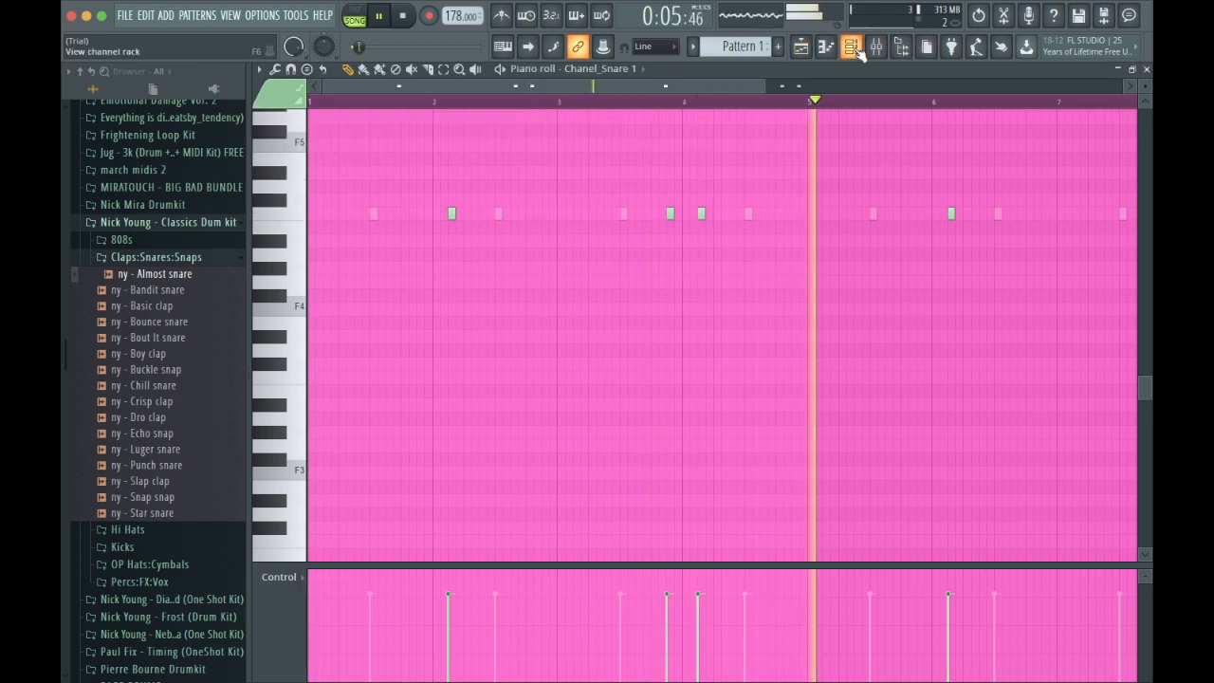
Show the playlist and select the timeline range from bar 1 to bar 33.
click(858, 52)
key(F5)
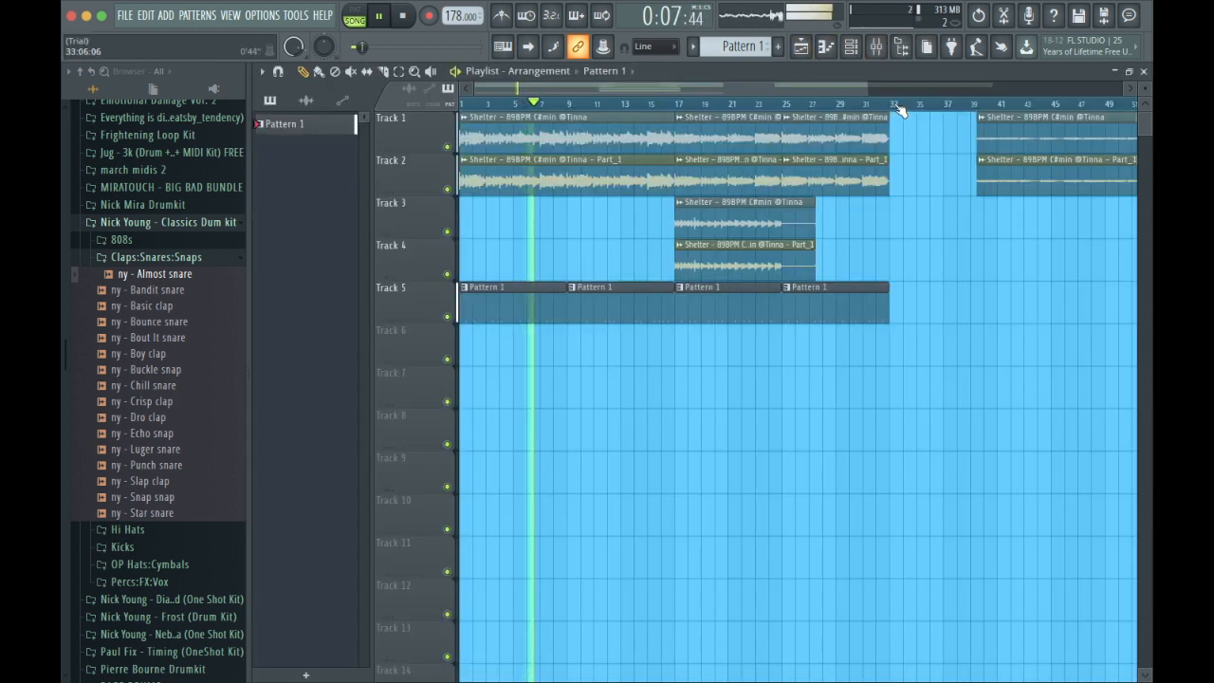
drag(894, 106, 235, 67)
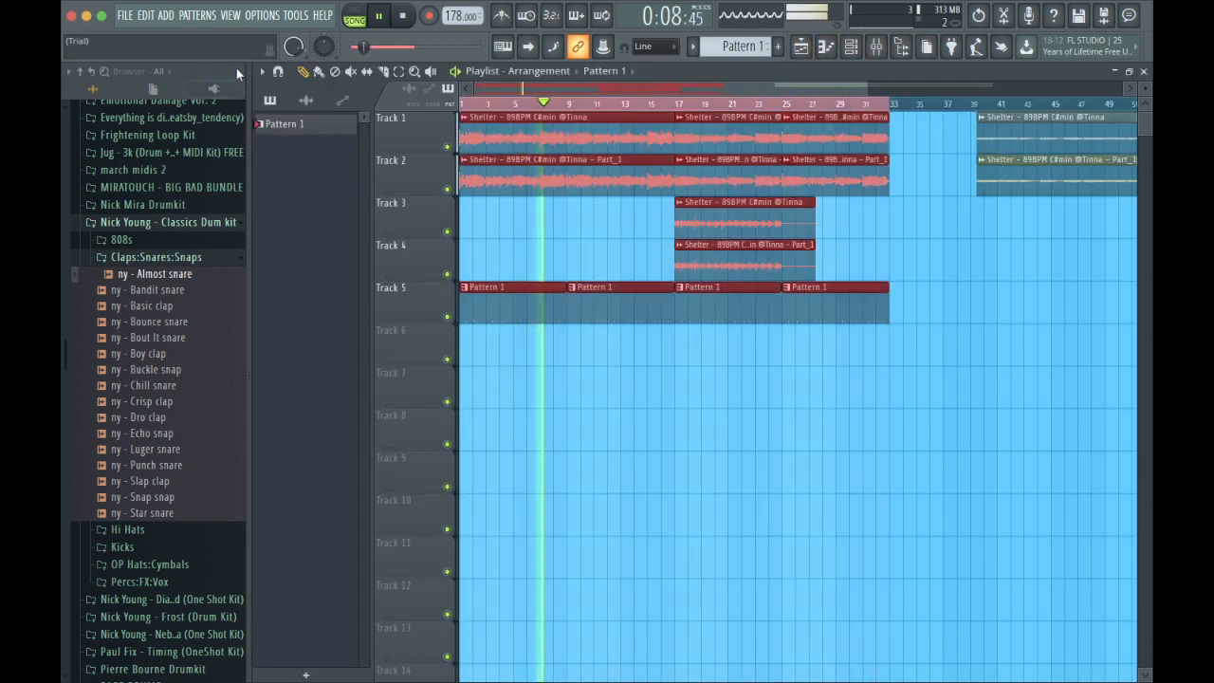
Add chrxme - tip hi hat from the Twizznb Soundkit's Hi Hats as a new channel and open its piano roll.
click(860, 54)
click(161, 260)
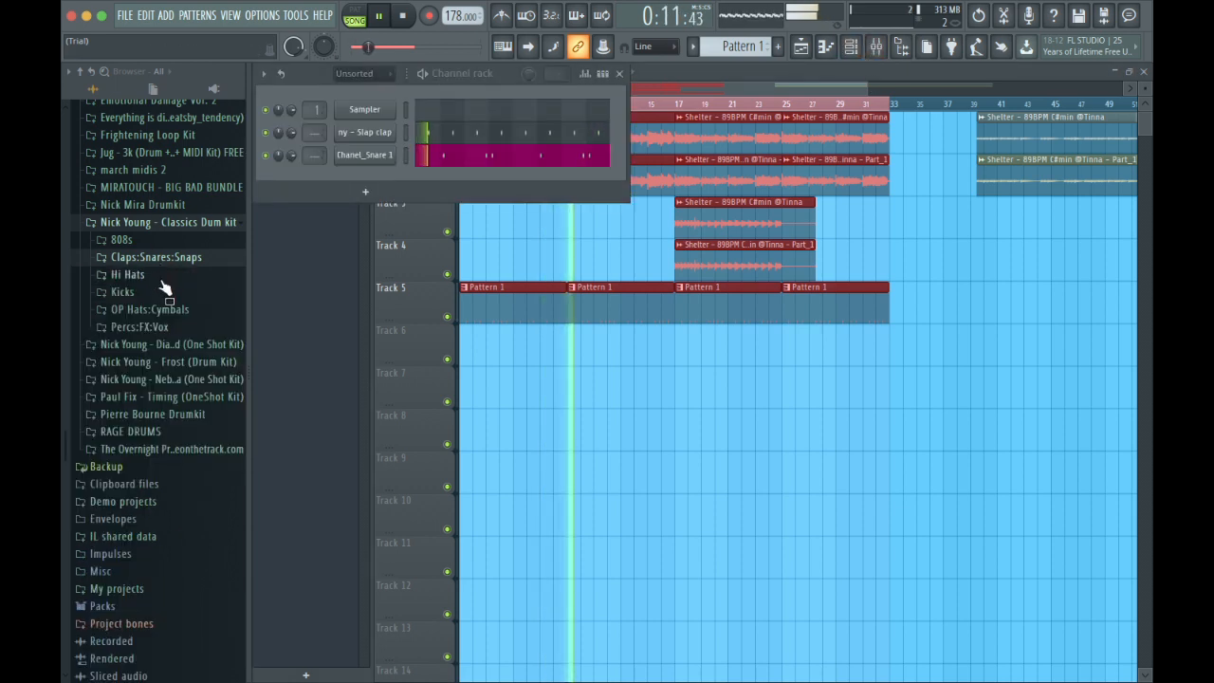
click(150, 274)
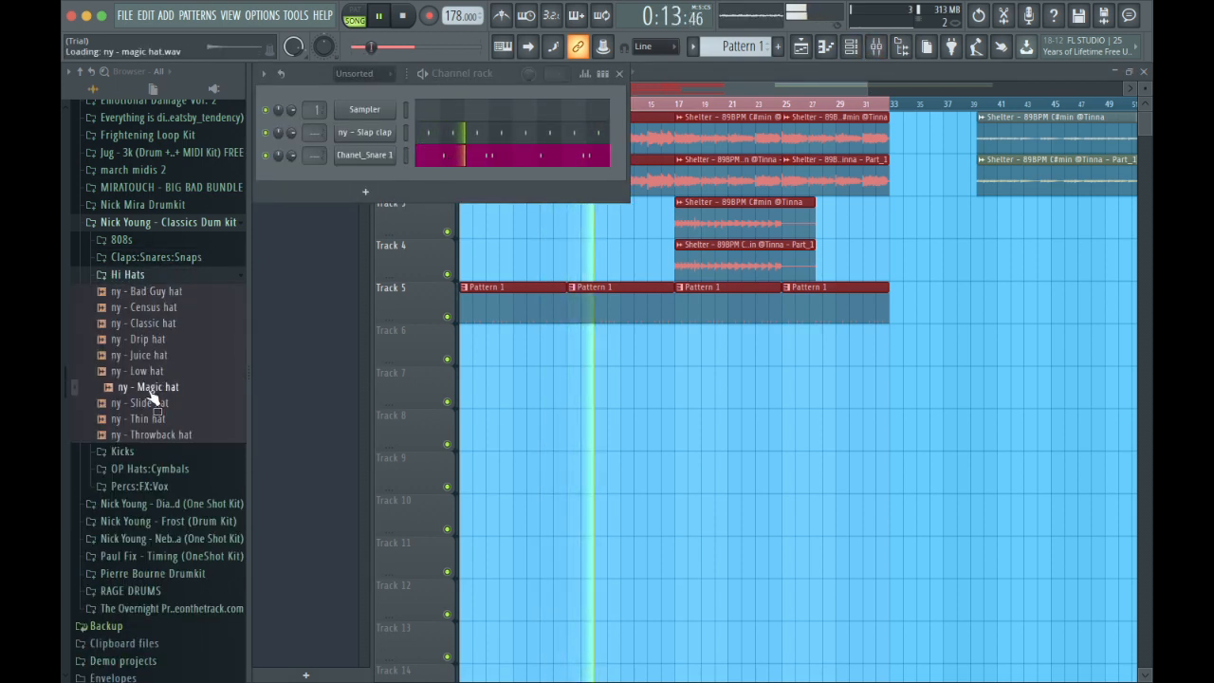
scroll(152, 389, up, 10)
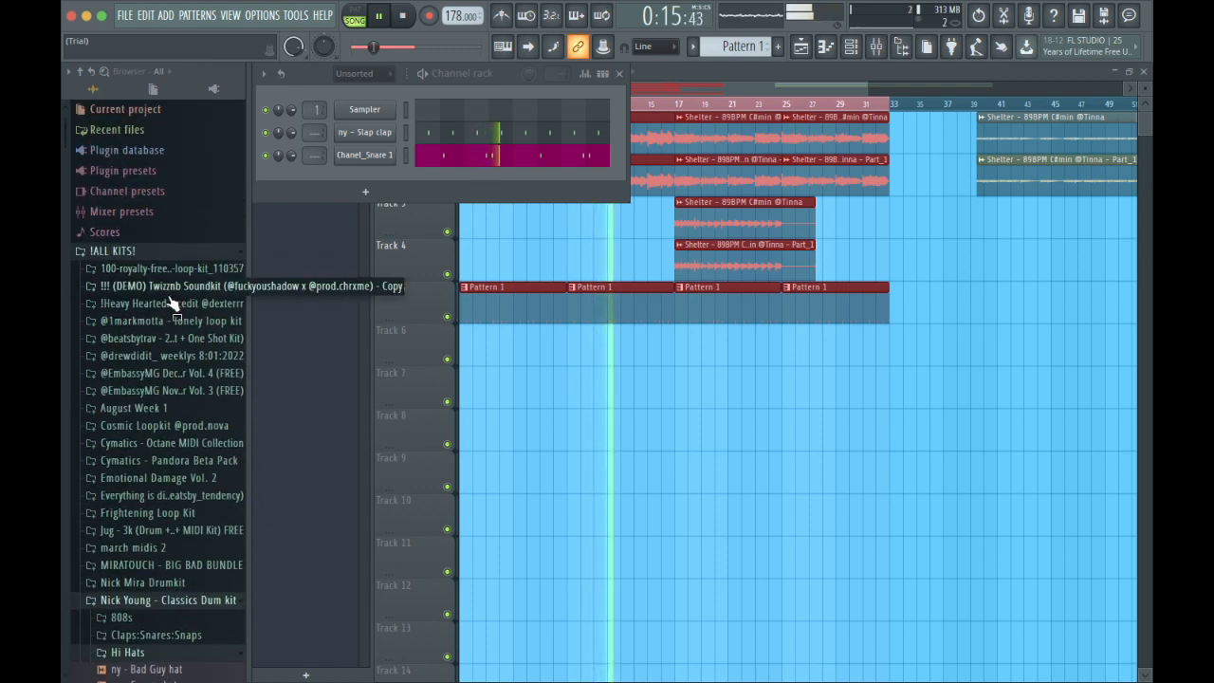
click(168, 289)
click(134, 314)
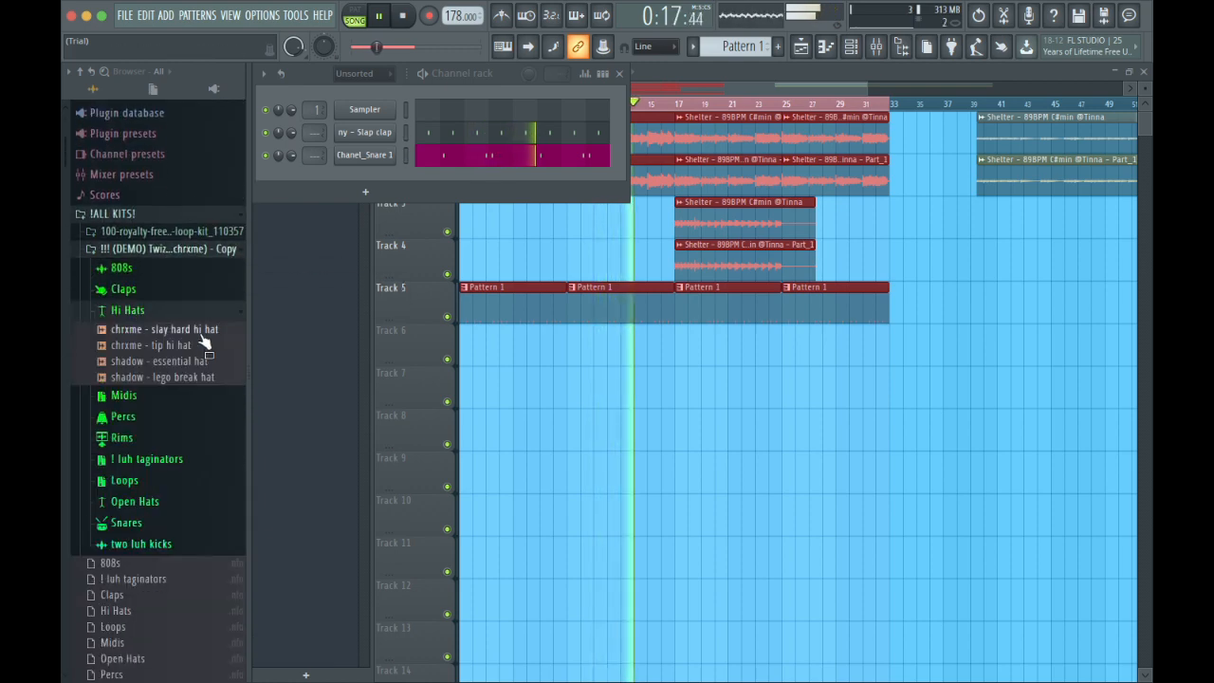
drag(357, 197, 366, 193)
click(443, 177)
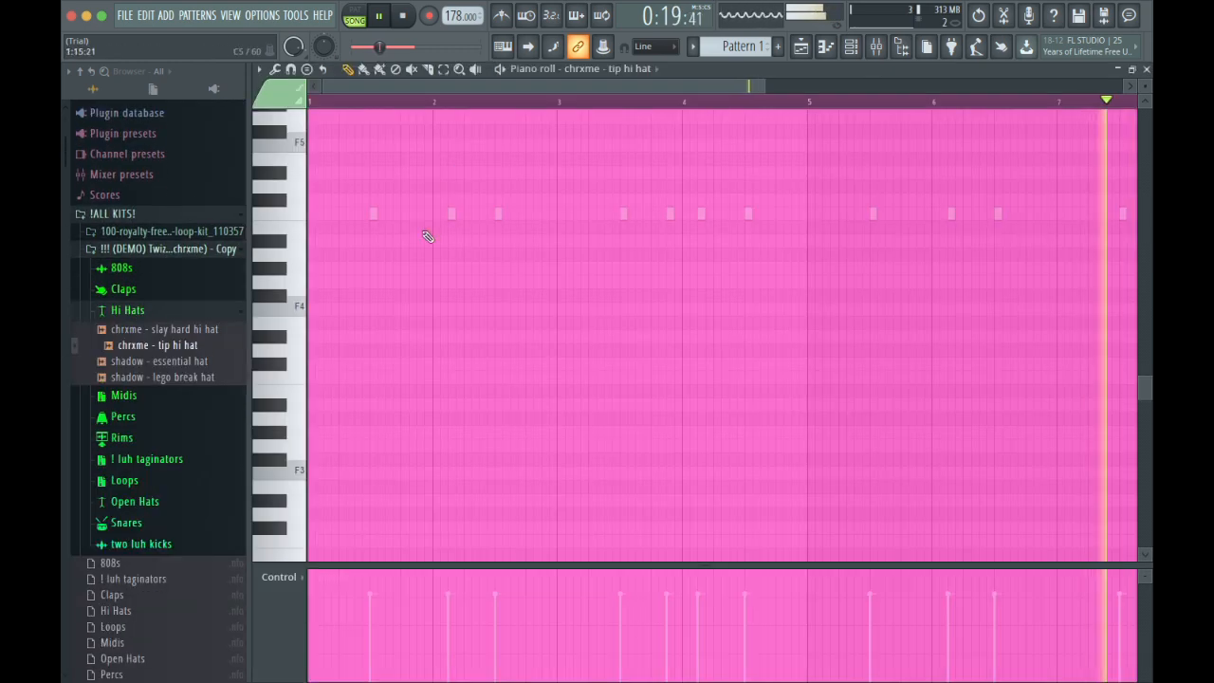
drag(422, 234, 250, 219)
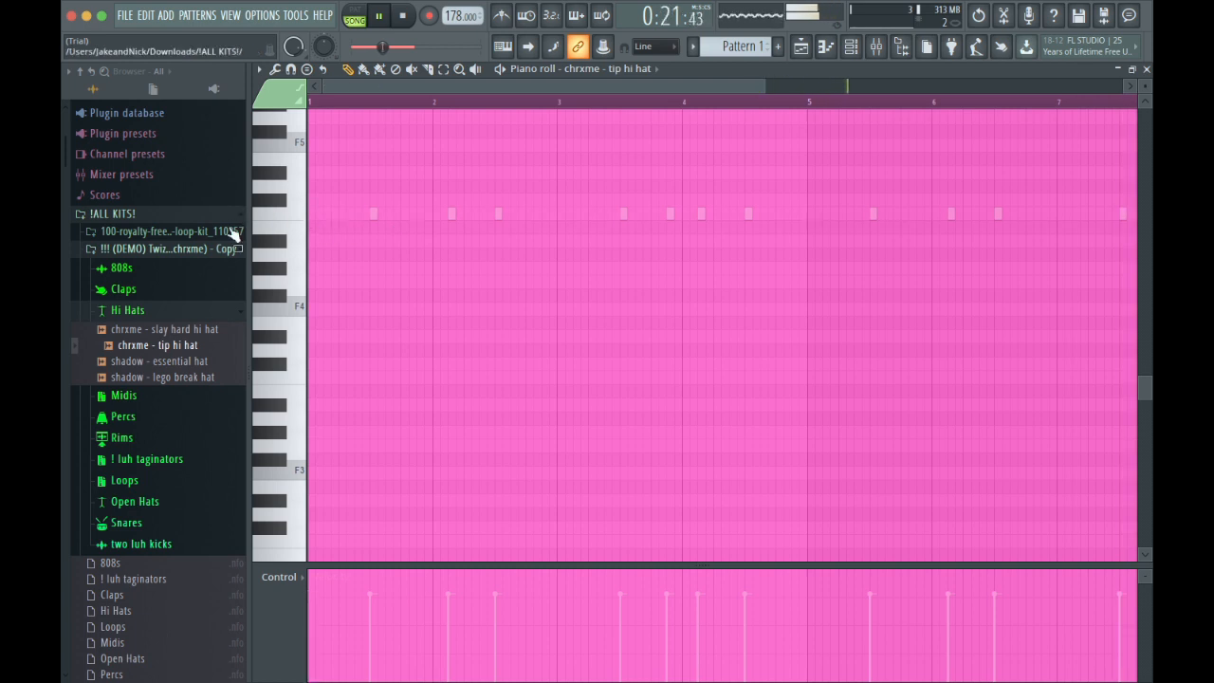
click(218, 248)
click(190, 275)
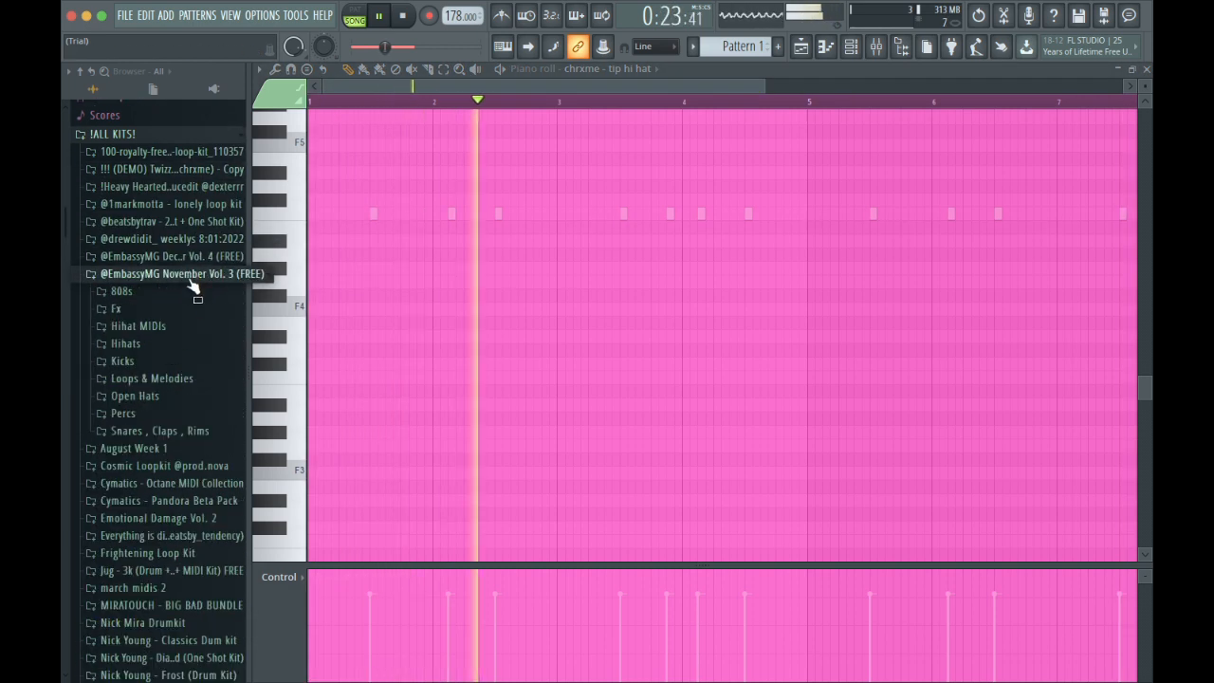
click(157, 326)
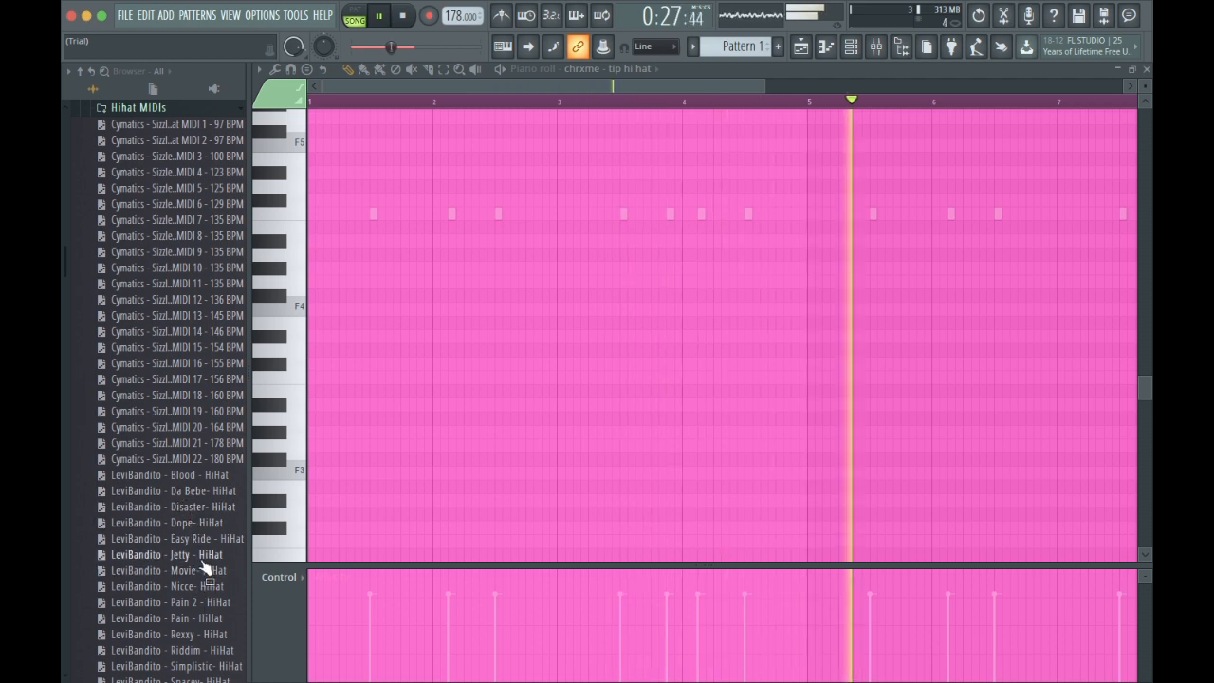
click(200, 608)
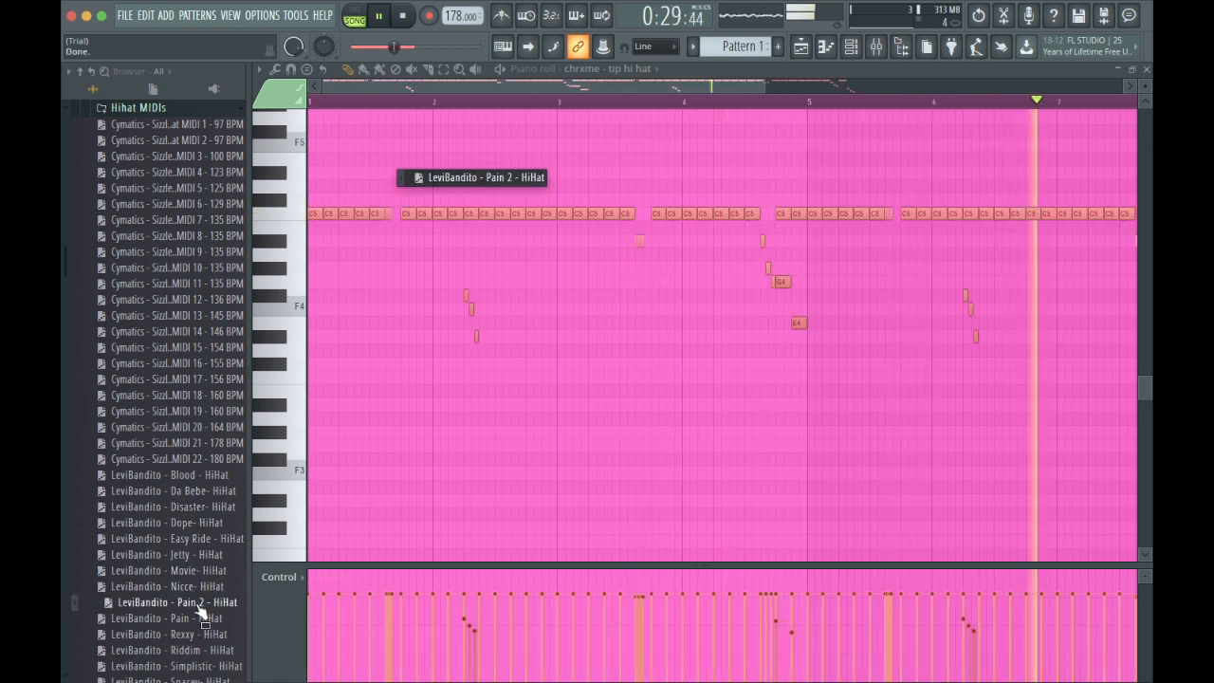
click(818, 406)
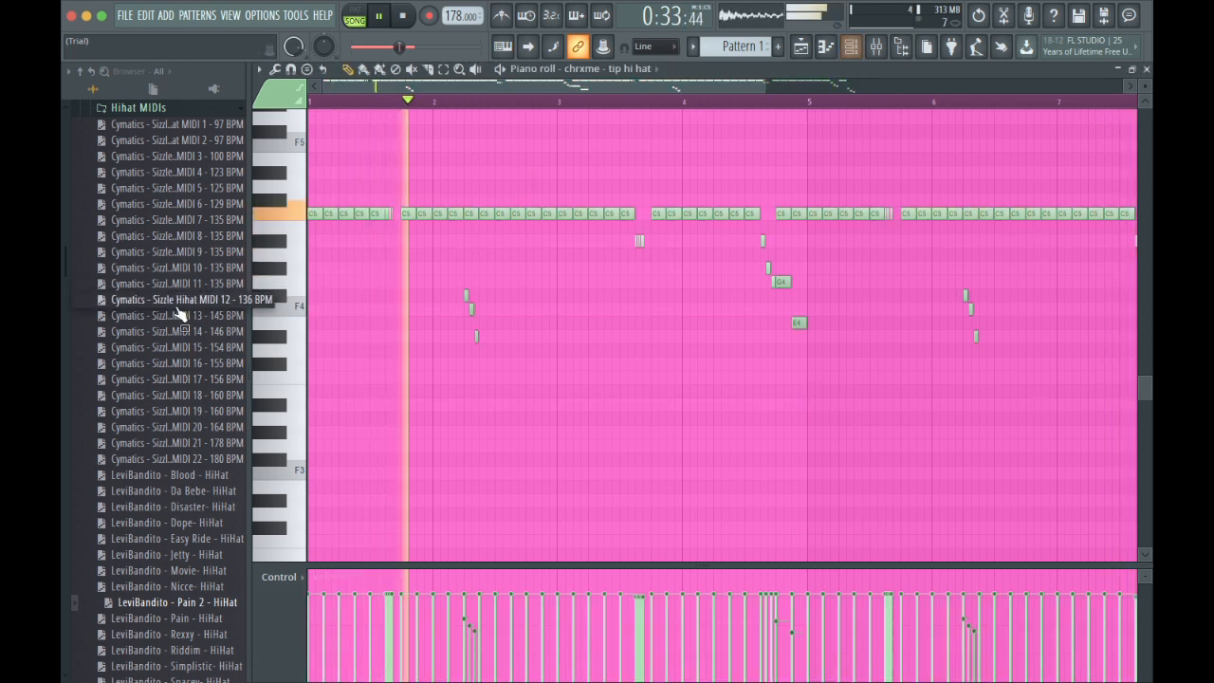
Replace the hi-hat channel's sample with chrxme - slay hard hi hat from the Twizznb Soundkit and show the channel rack.
scroll(176, 308, up, 2)
click(138, 187)
scroll(142, 194, up, 5)
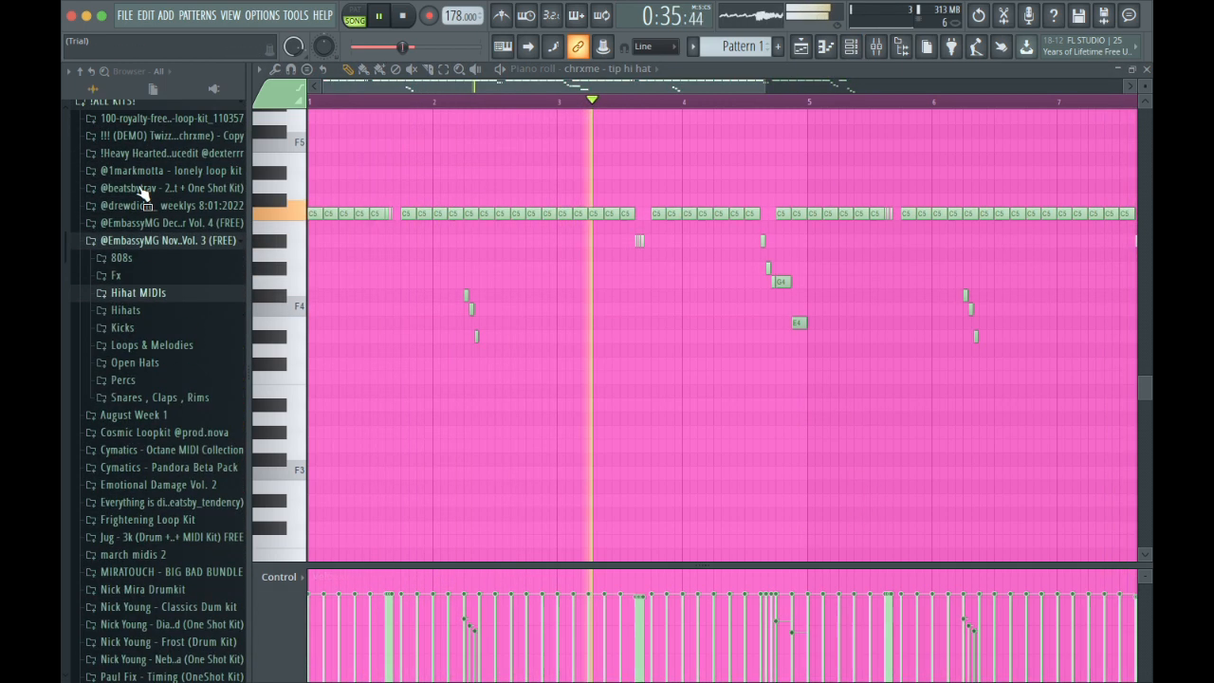
click(162, 216)
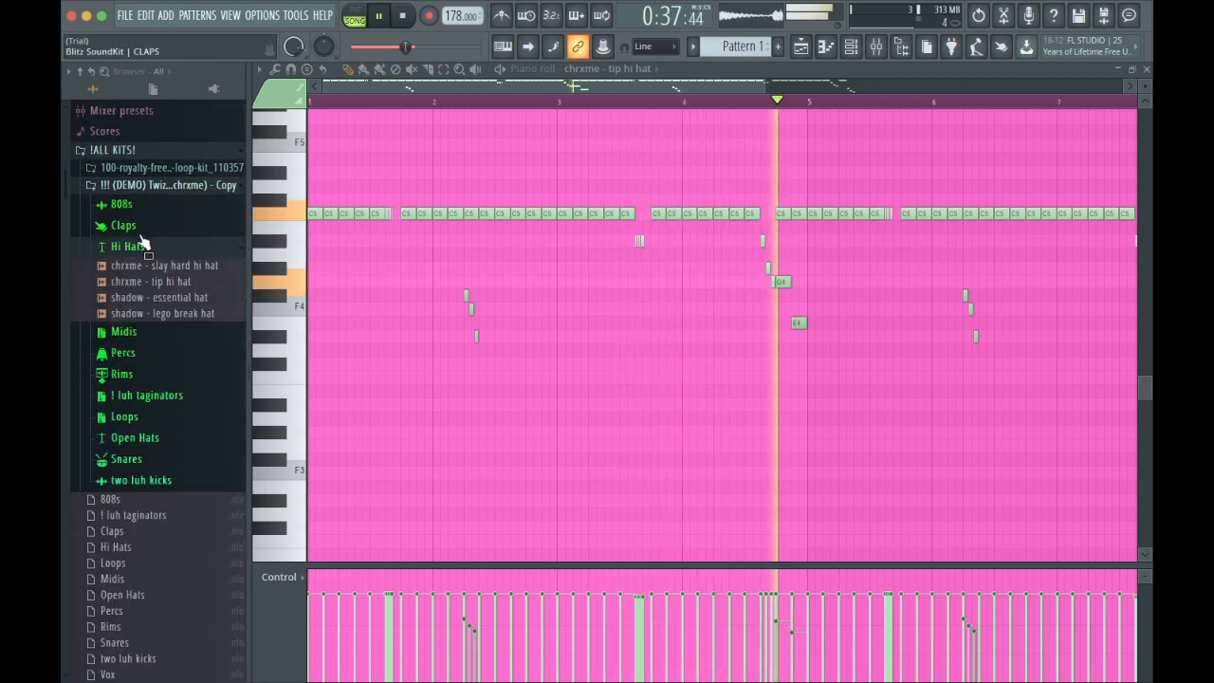
drag(187, 266, 393, 169)
click(842, 55)
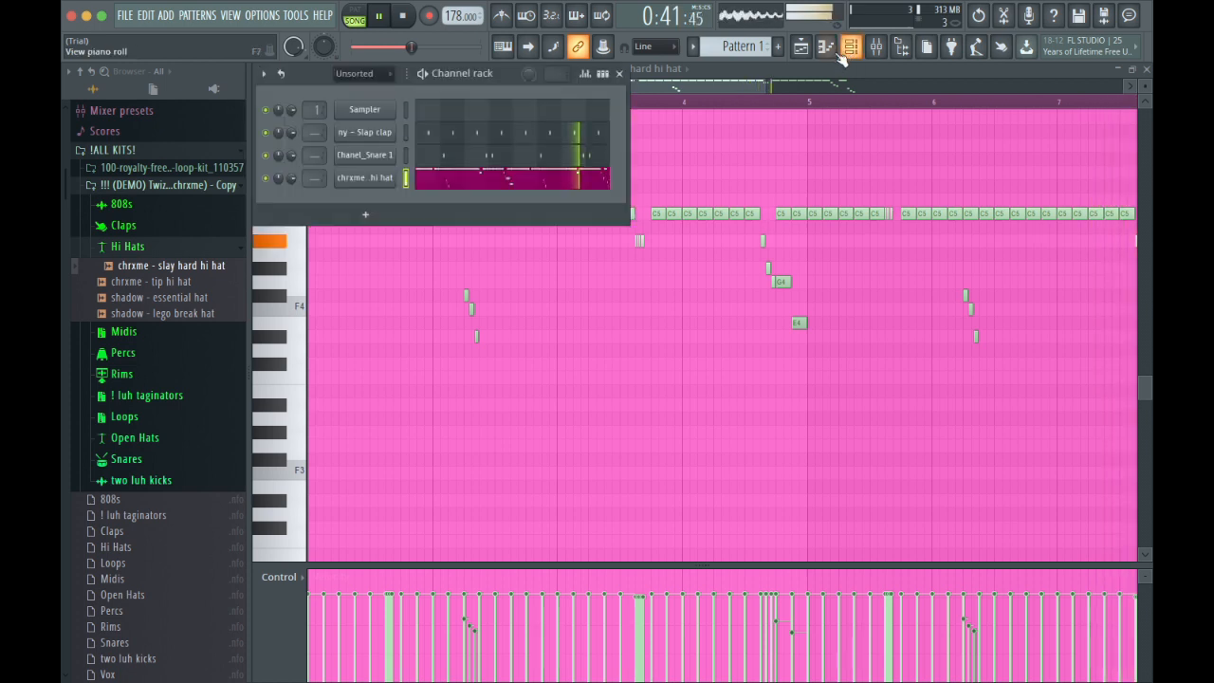
Increase the fade-out of the slay hard hi hat sample in its sampler settings and close them.
click(378, 178)
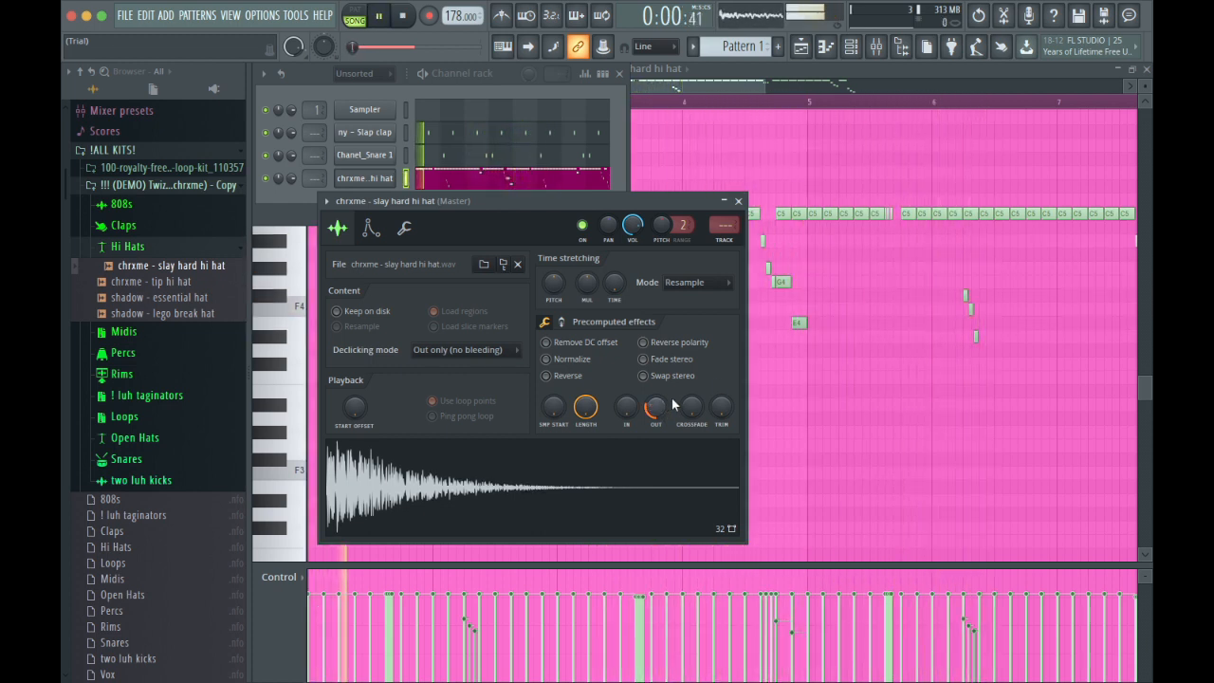
click(724, 201)
click(728, 201)
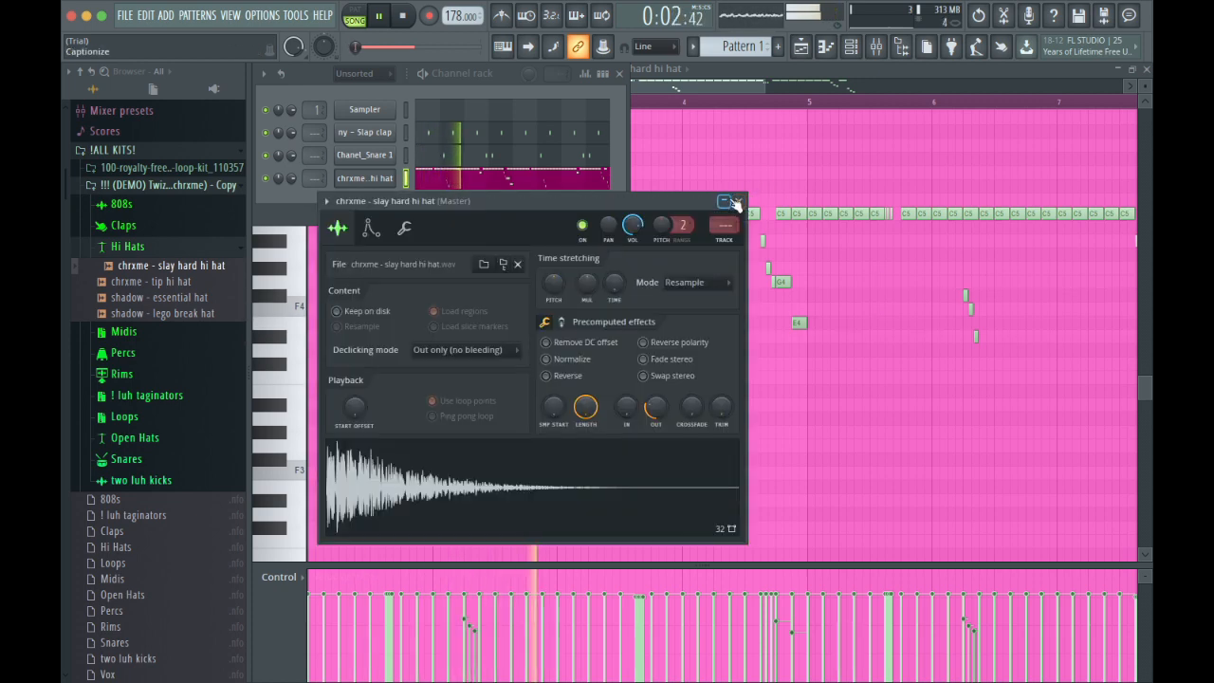
click(739, 202)
Add ny - Blank OP hat from the Frost drum kit's OP Hats:Cymbals folder as a new channel and open its piano roll.
click(180, 185)
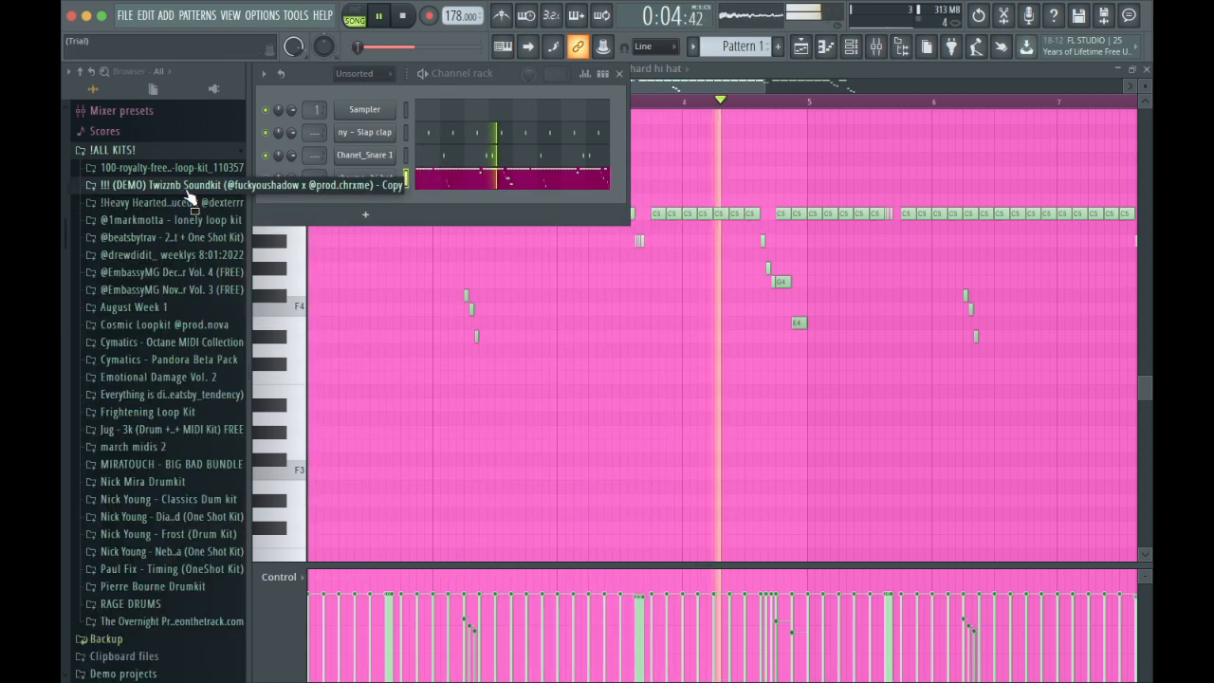
scroll(188, 204, down, 5)
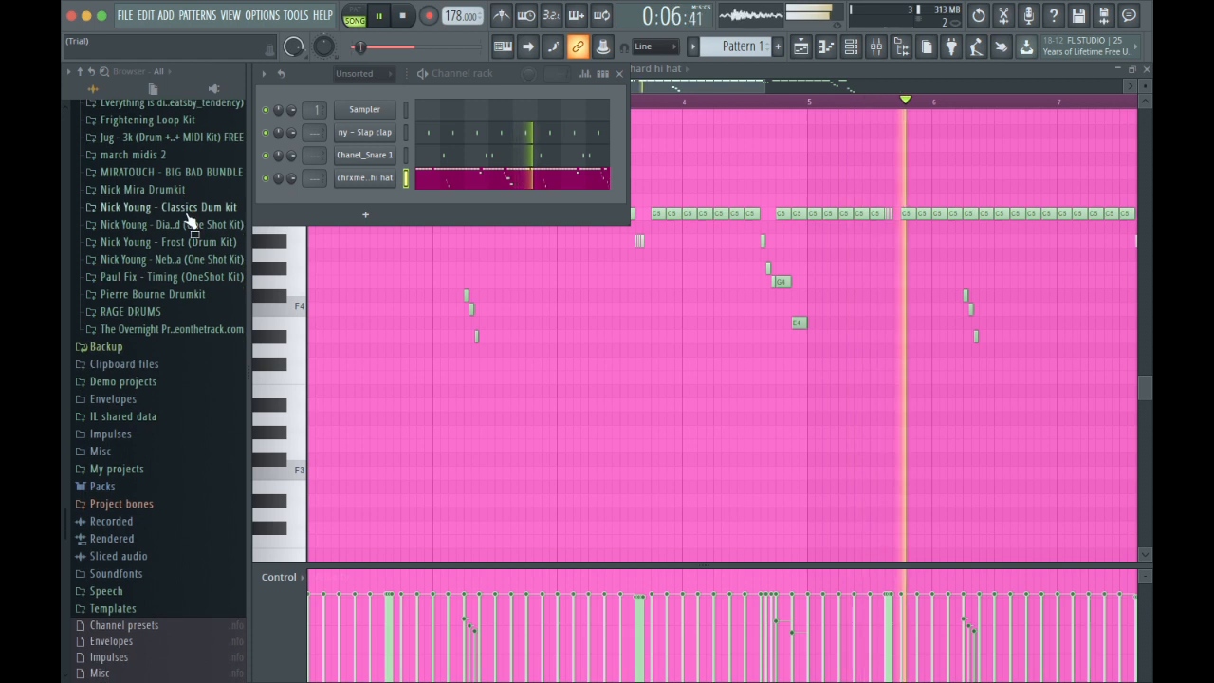
scroll(199, 256, down, 1)
click(167, 216)
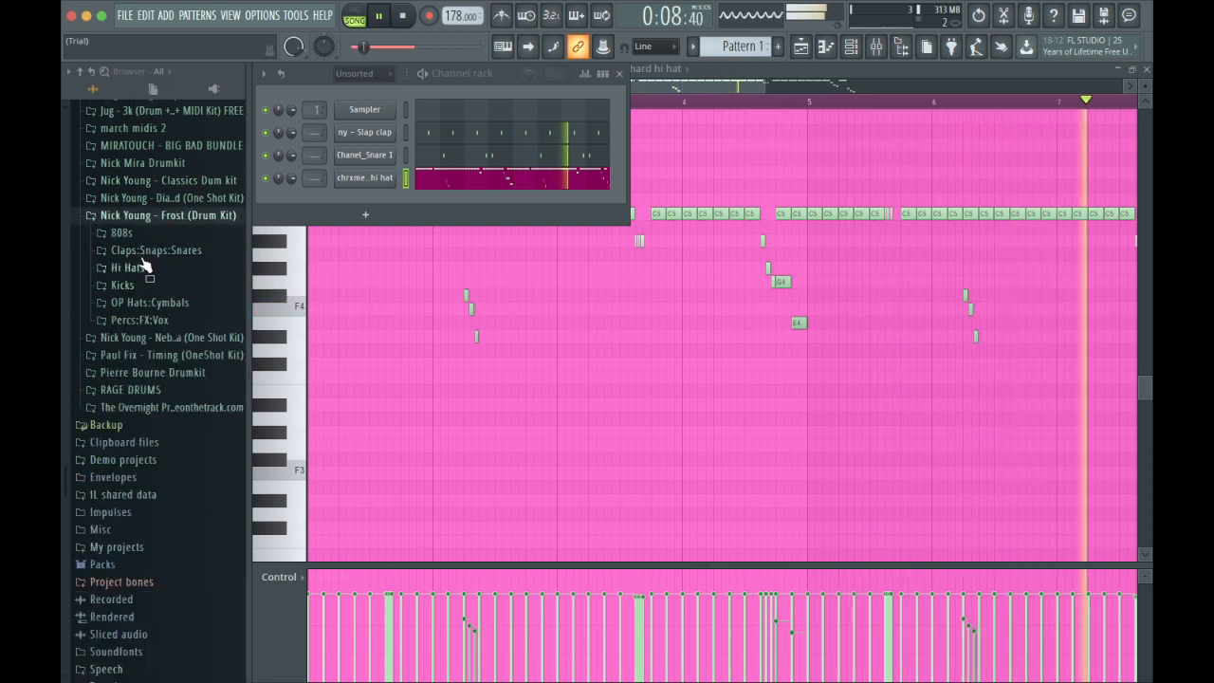
click(157, 305)
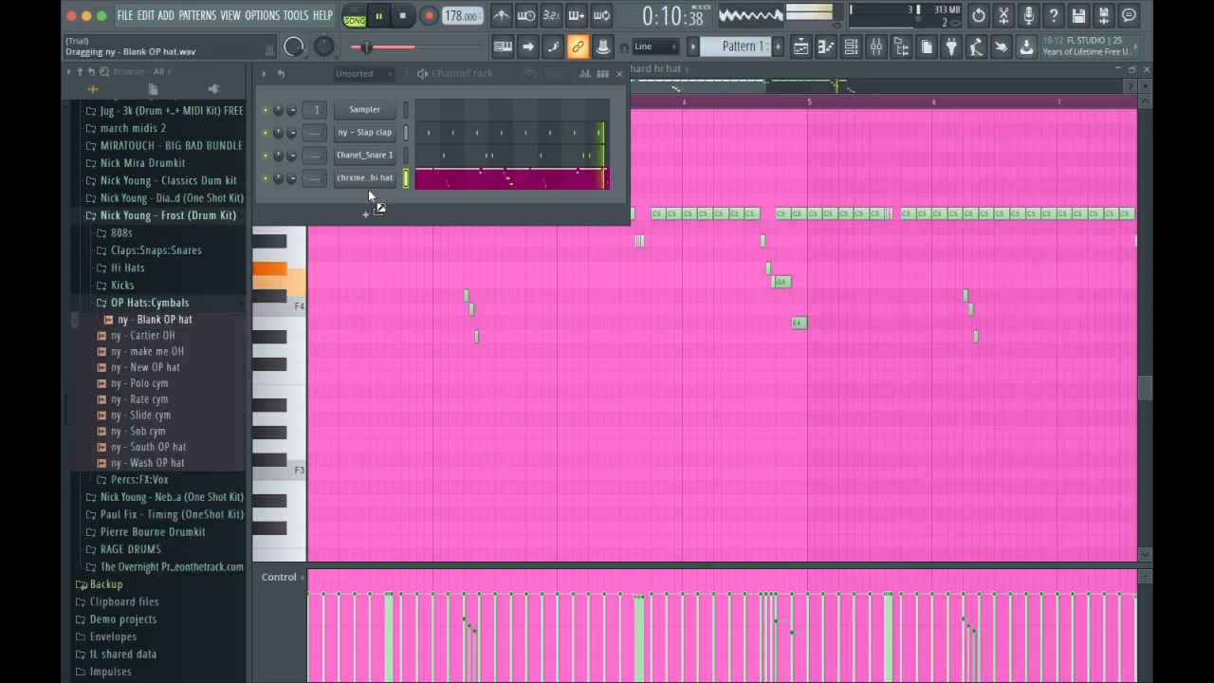
drag(368, 188, 377, 201)
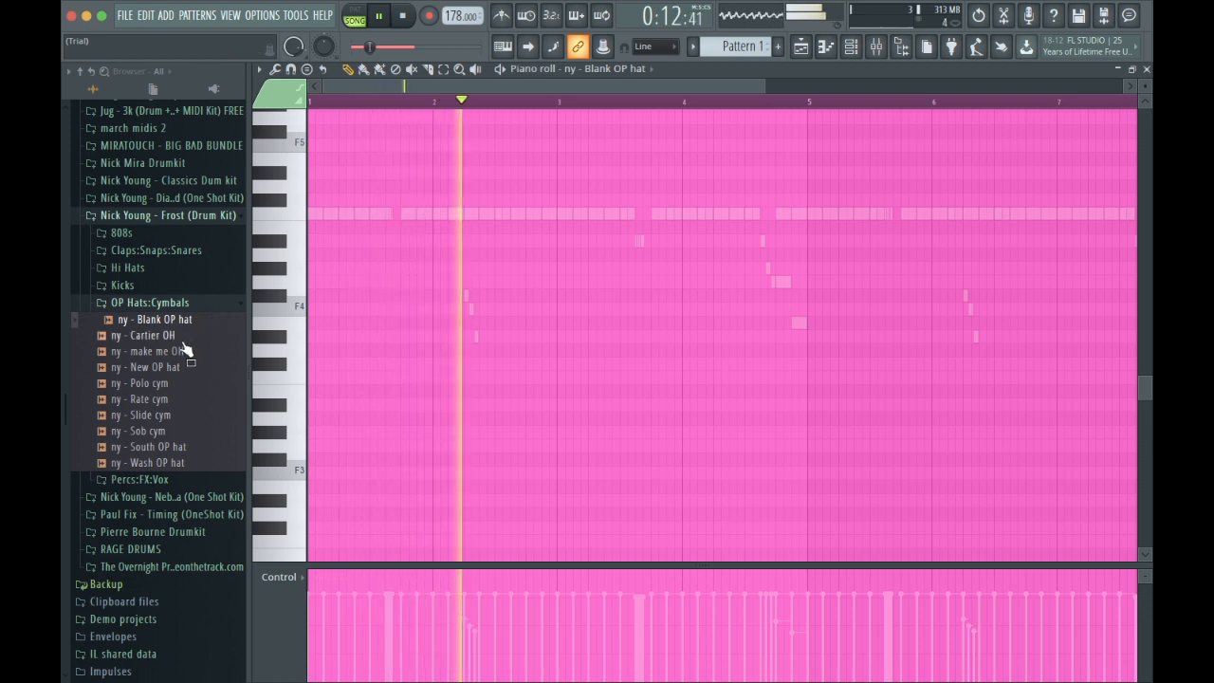
Swap the open-hat channel's sample to ny - Cartier OH and place short C5 hits early in bars 2 and 6.
drag(184, 339, 467, 216)
click(965, 215)
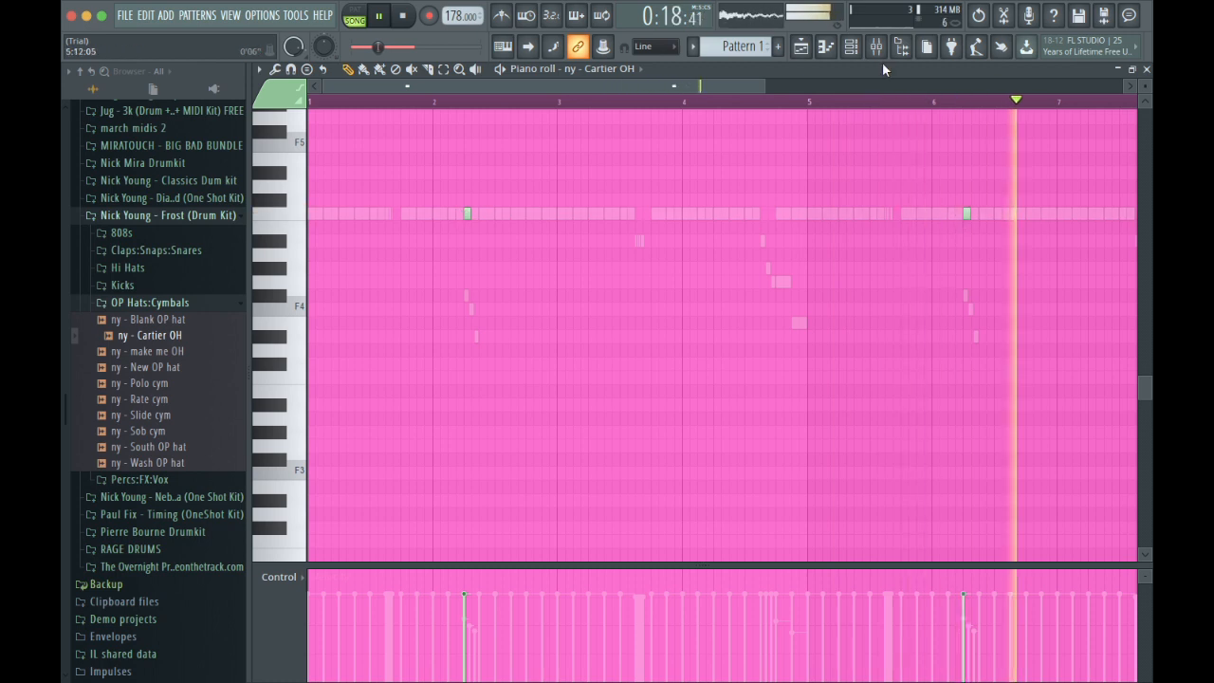
Set the ny - Cartier OH sample's fade-out to about 14% and close its sampler settings.
key(F6)
click(364, 201)
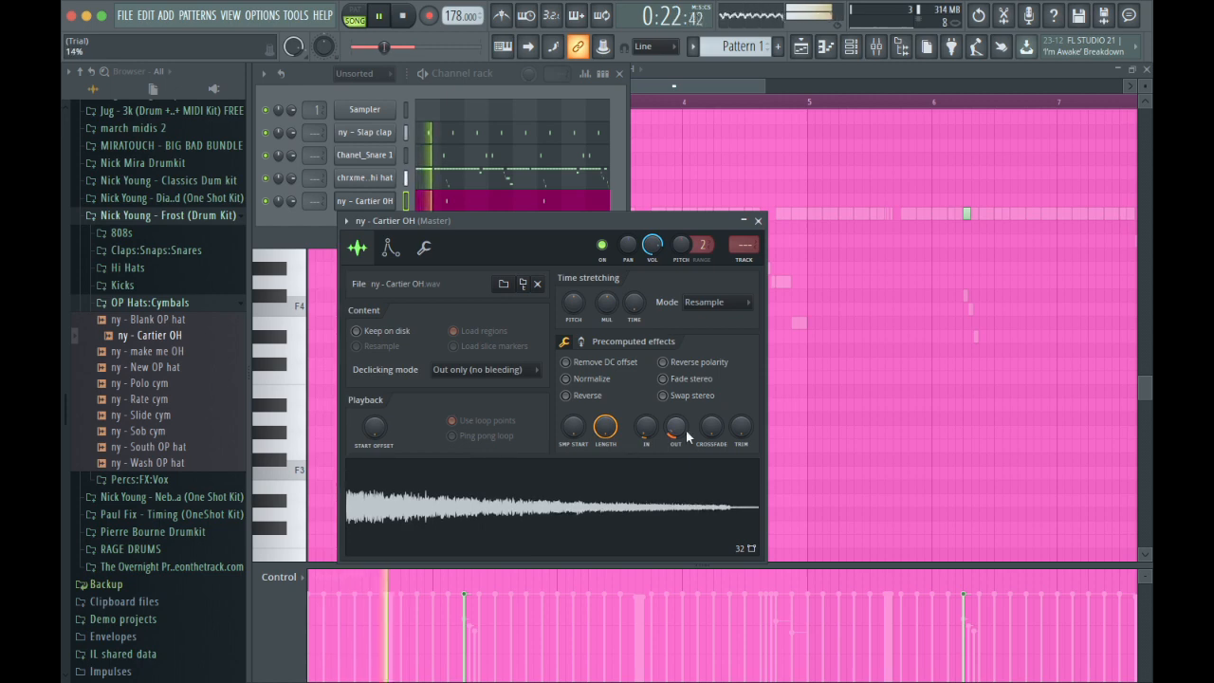
click(757, 221)
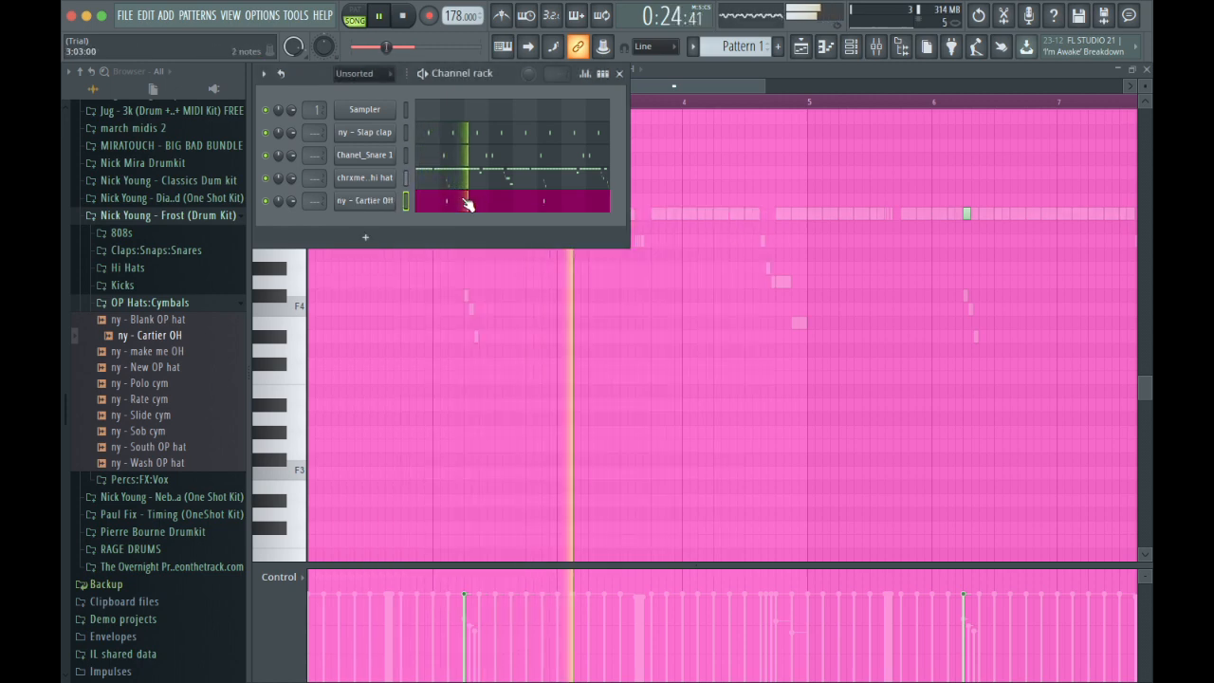
Lengthen the two ny - Cartier OH C5 hits in bars 2 and 6 to one beat each.
click(364, 201)
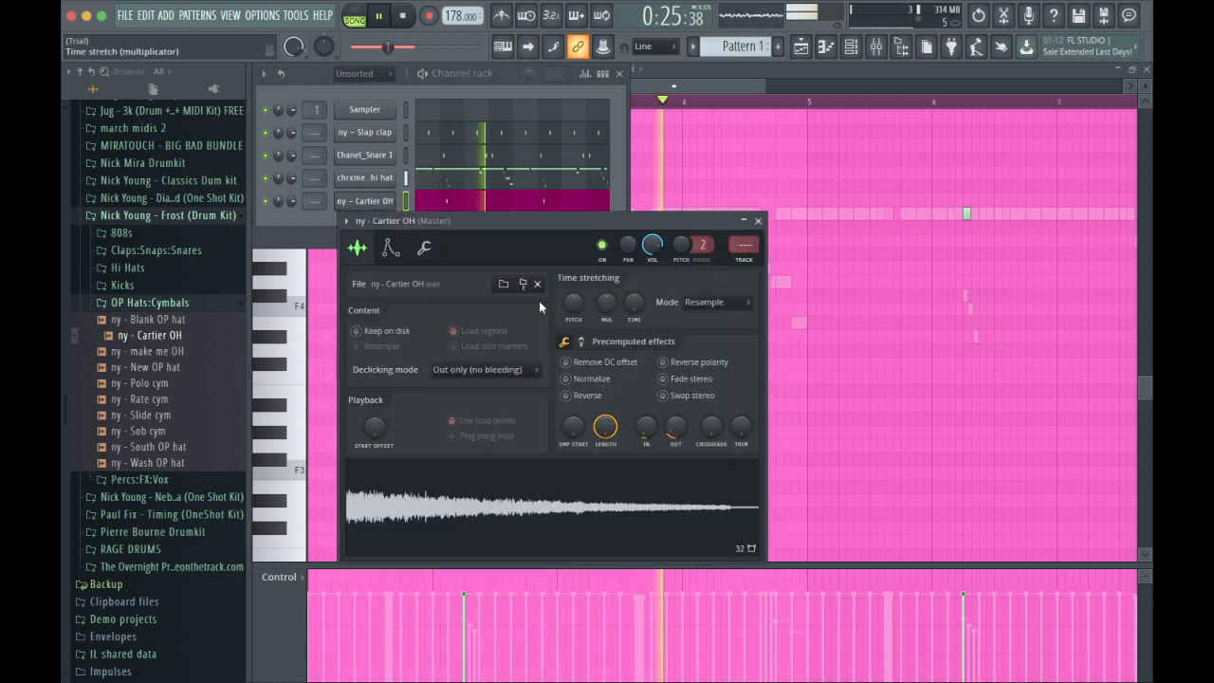
click(495, 213)
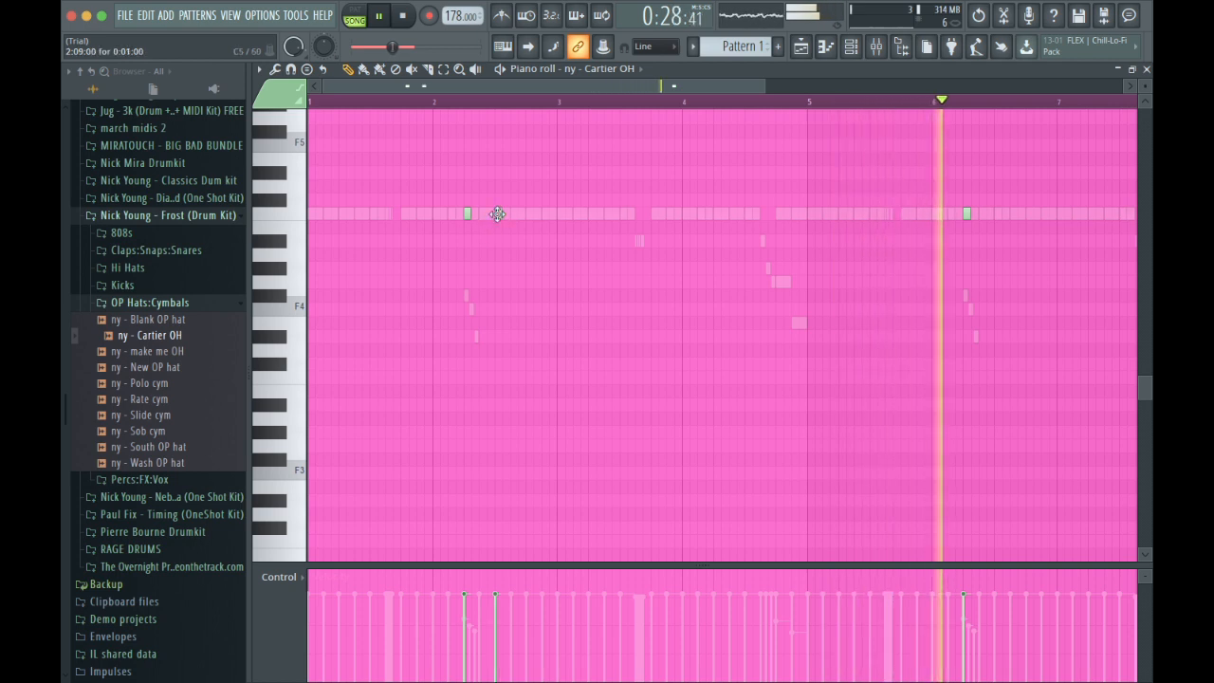
mouse_move(498, 213)
mouse_down()
mouse_move(963, 214)
mouse_move(501, 226)
mouse_up()
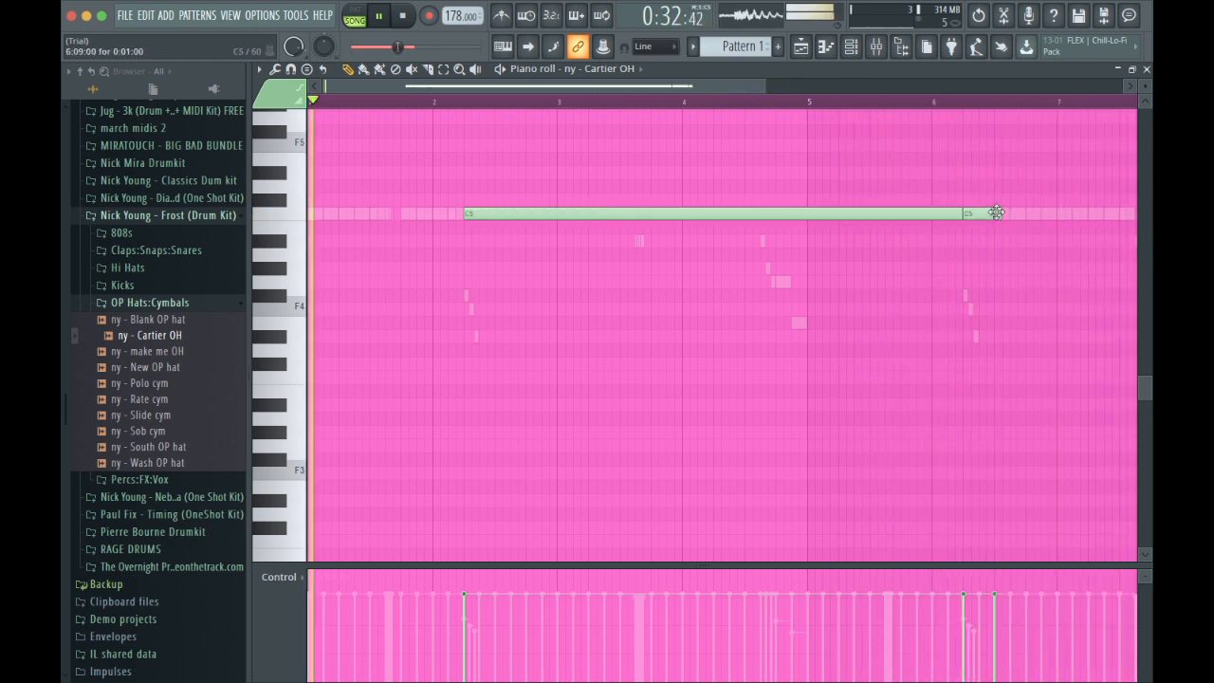
drag(996, 212, 495, 228)
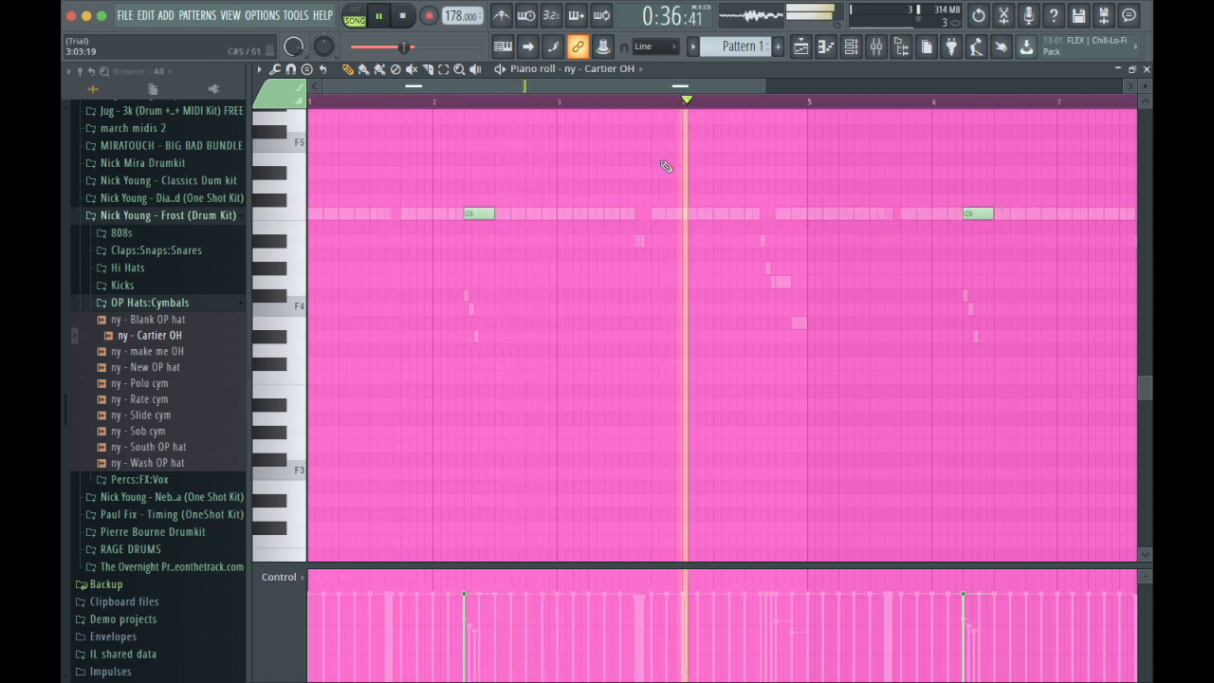
Enable the volume envelope on the ny - Cartier OH channel and close its settings.
key(F6)
click(387, 200)
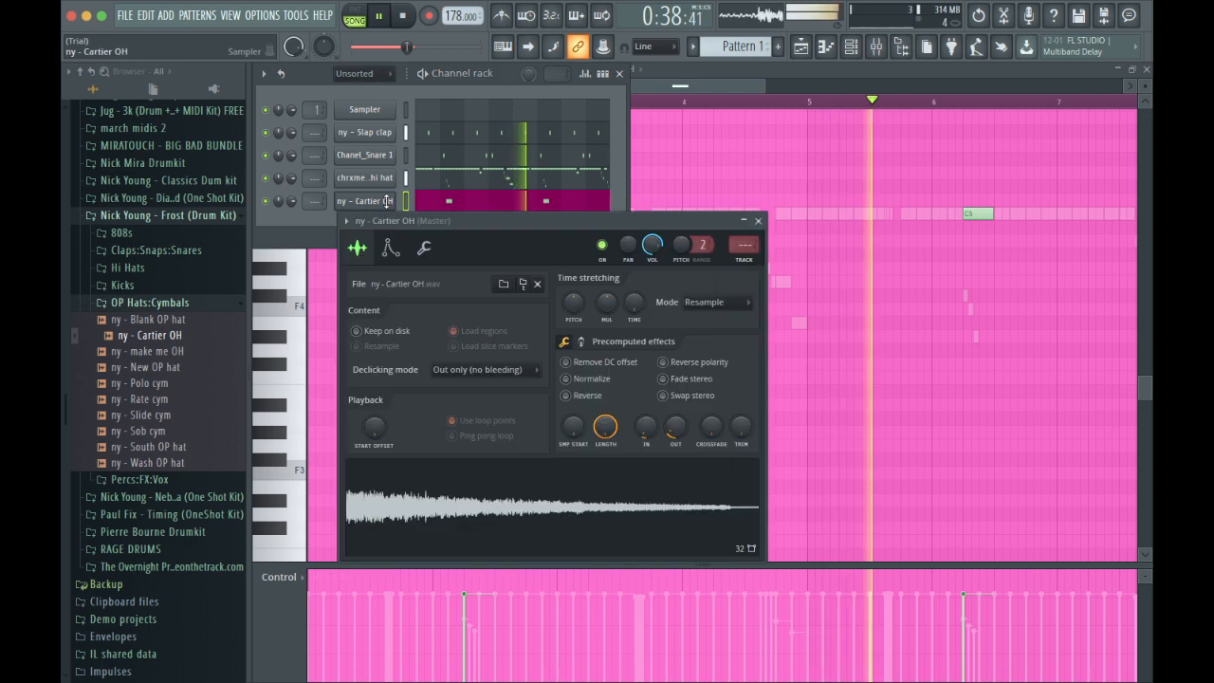
click(390, 247)
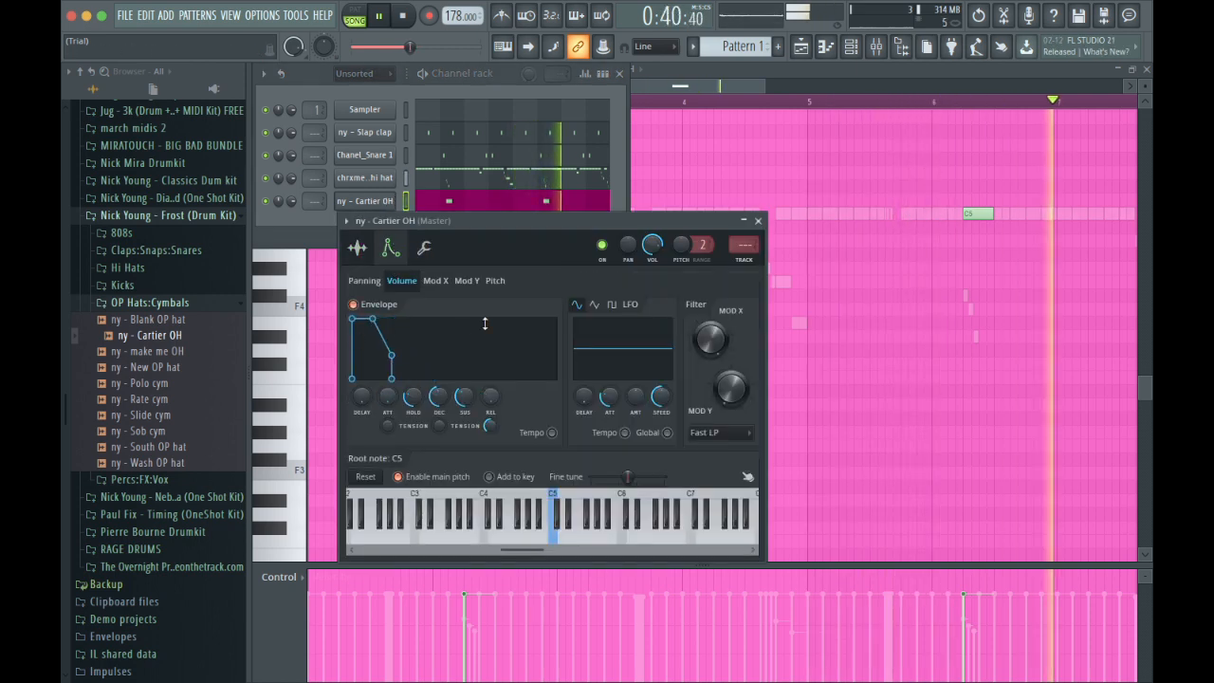
click(365, 200)
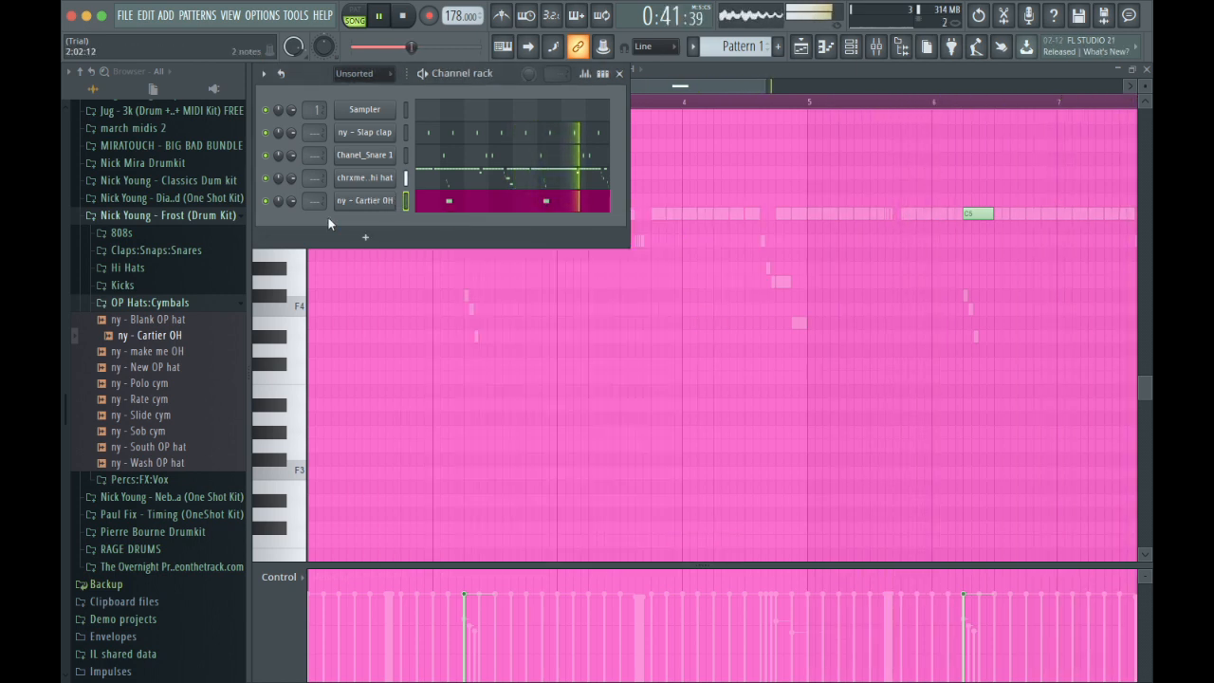
Add the nm - audi 808 sample from the Nick Mira Drumkit's 808s as a new channel.
click(152, 305)
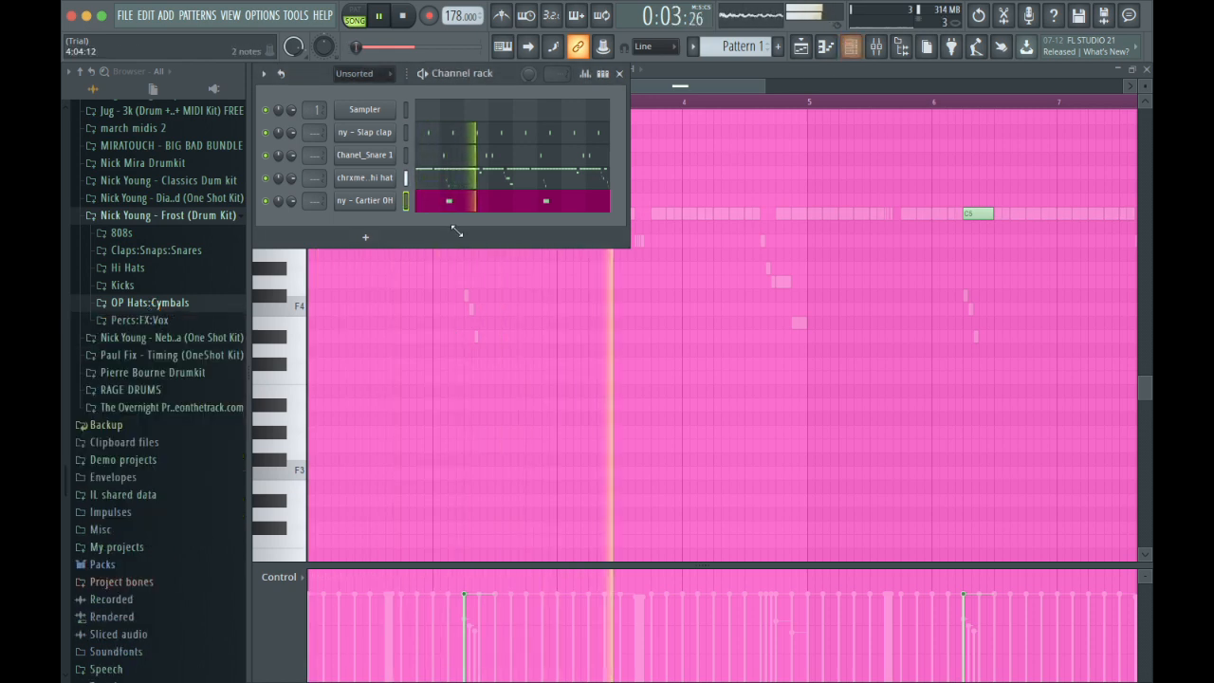
click(800, 46)
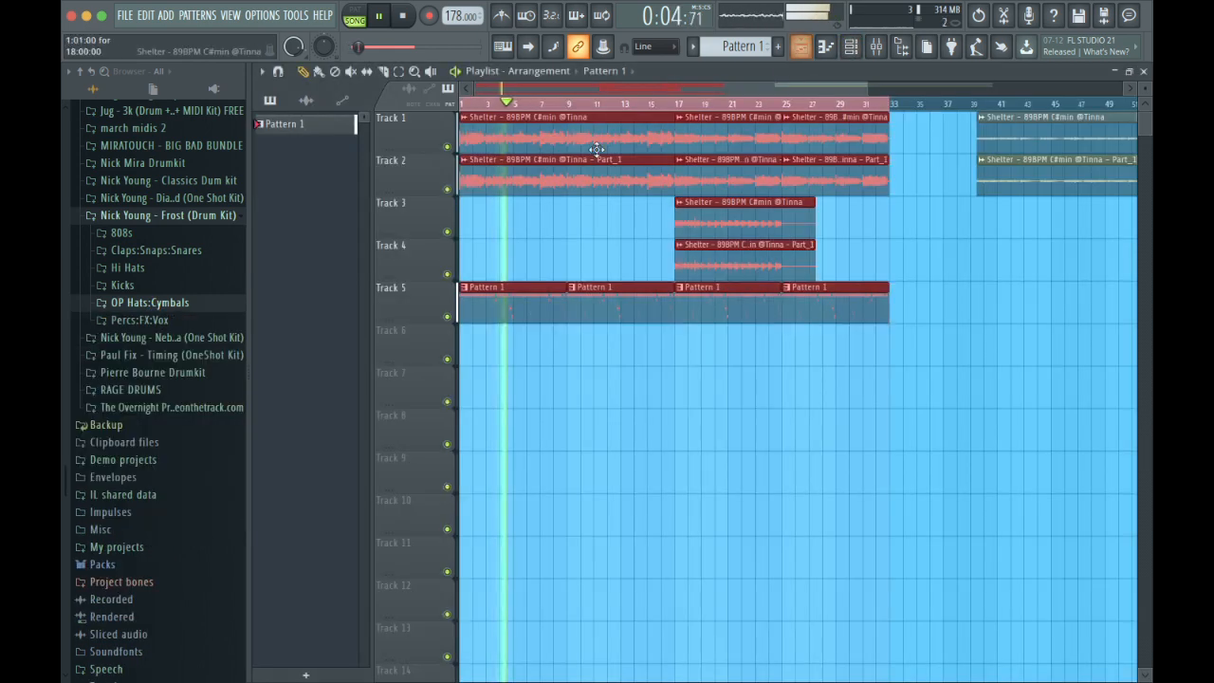
click(874, 46)
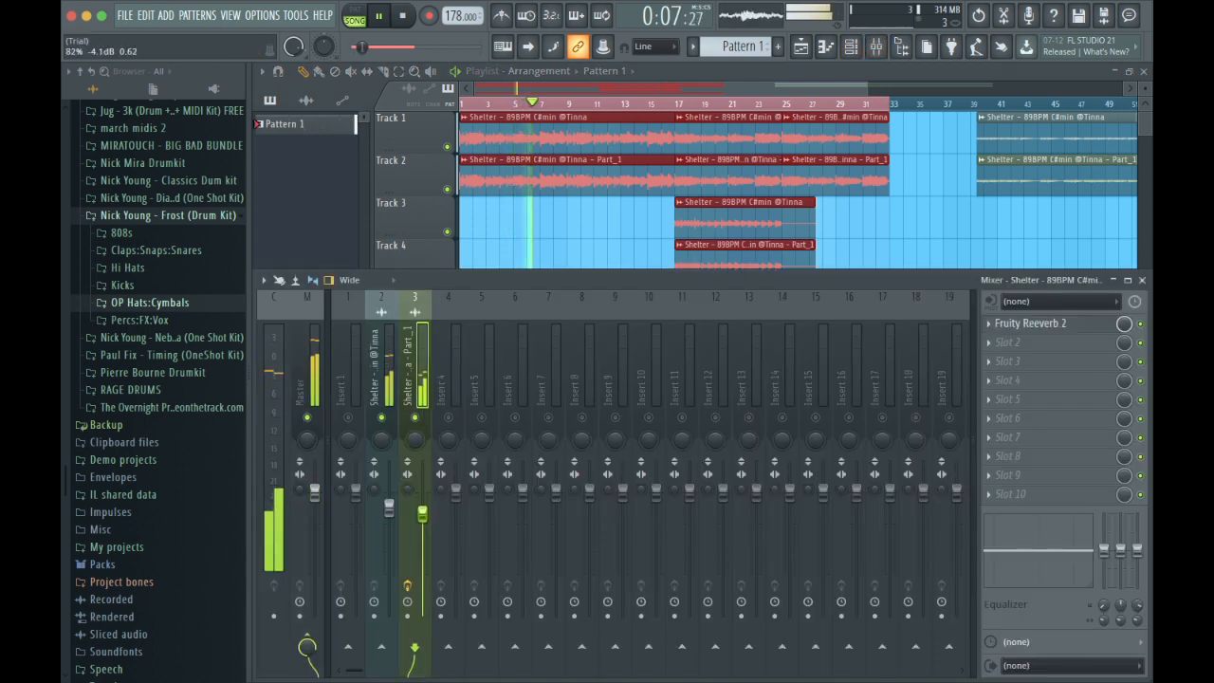
click(856, 50)
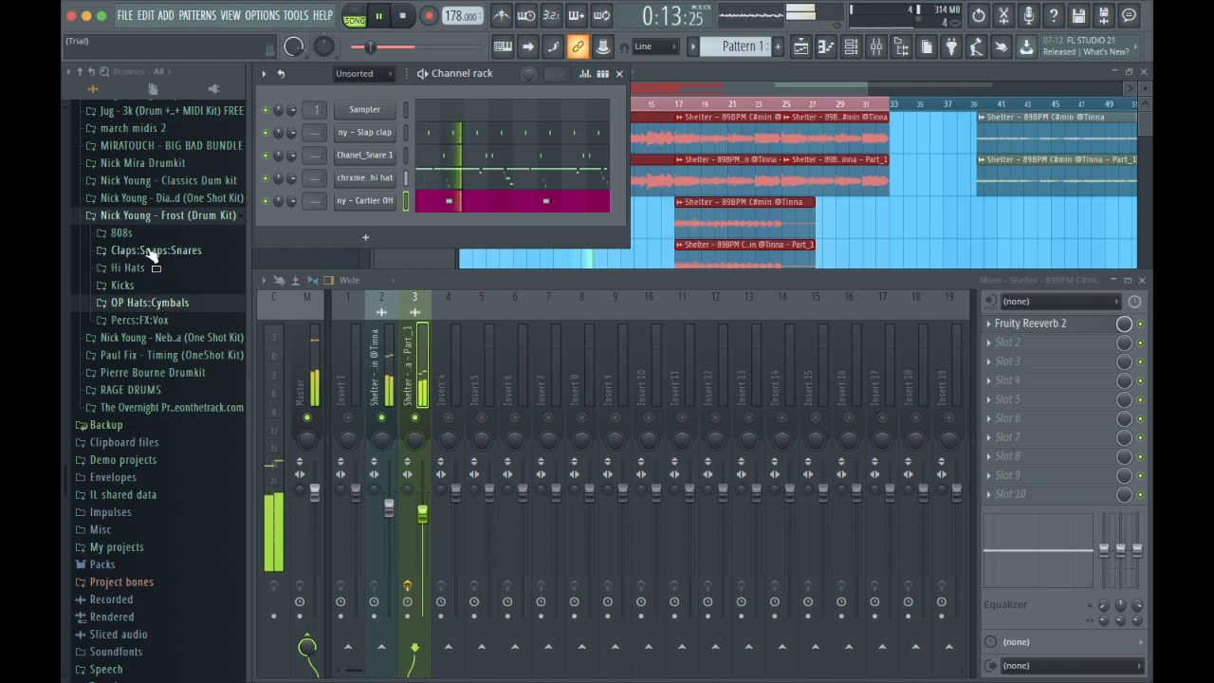
click(179, 162)
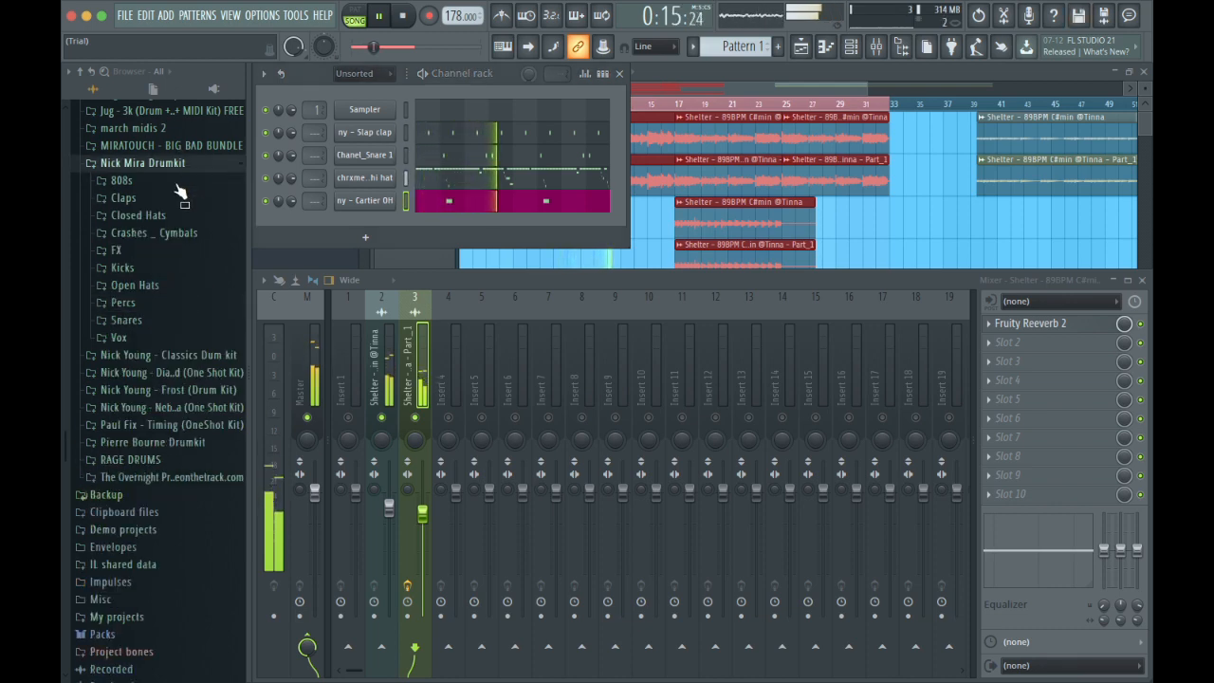
click(114, 182)
scroll(161, 322, down, 10)
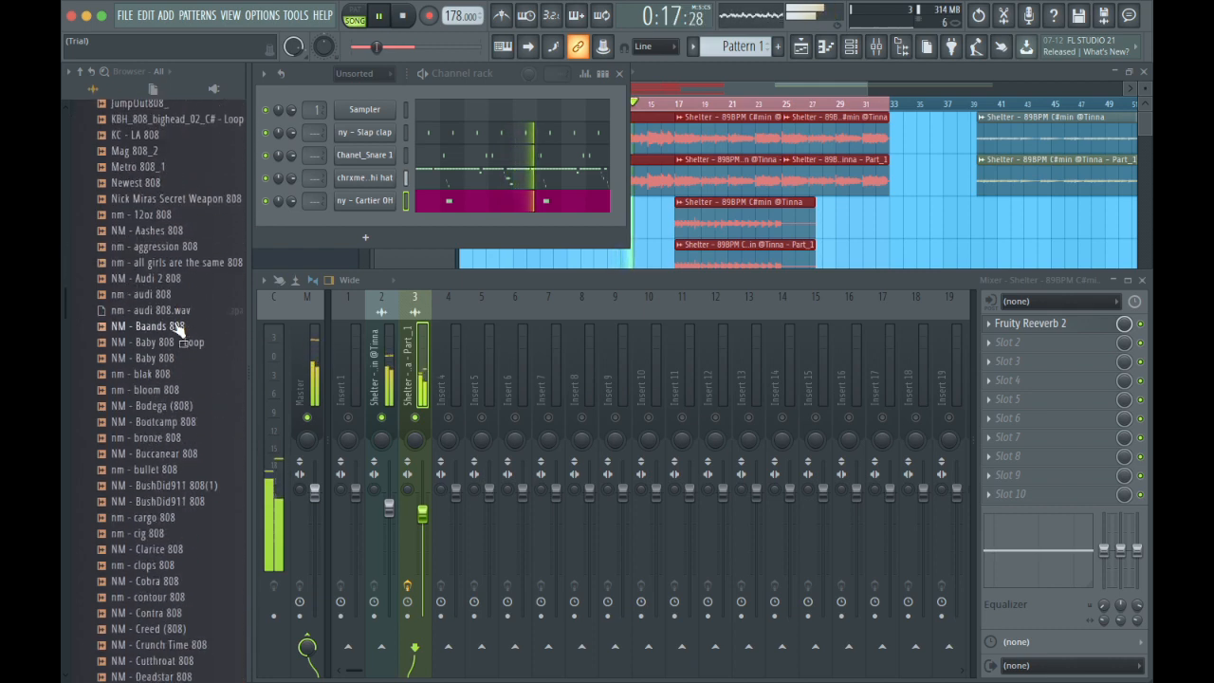
drag(150, 301, 383, 234)
Place C#5 notes on the nm - audi 808 channel at the start of bar 1, at 1:13 and at 2:11.
click(477, 225)
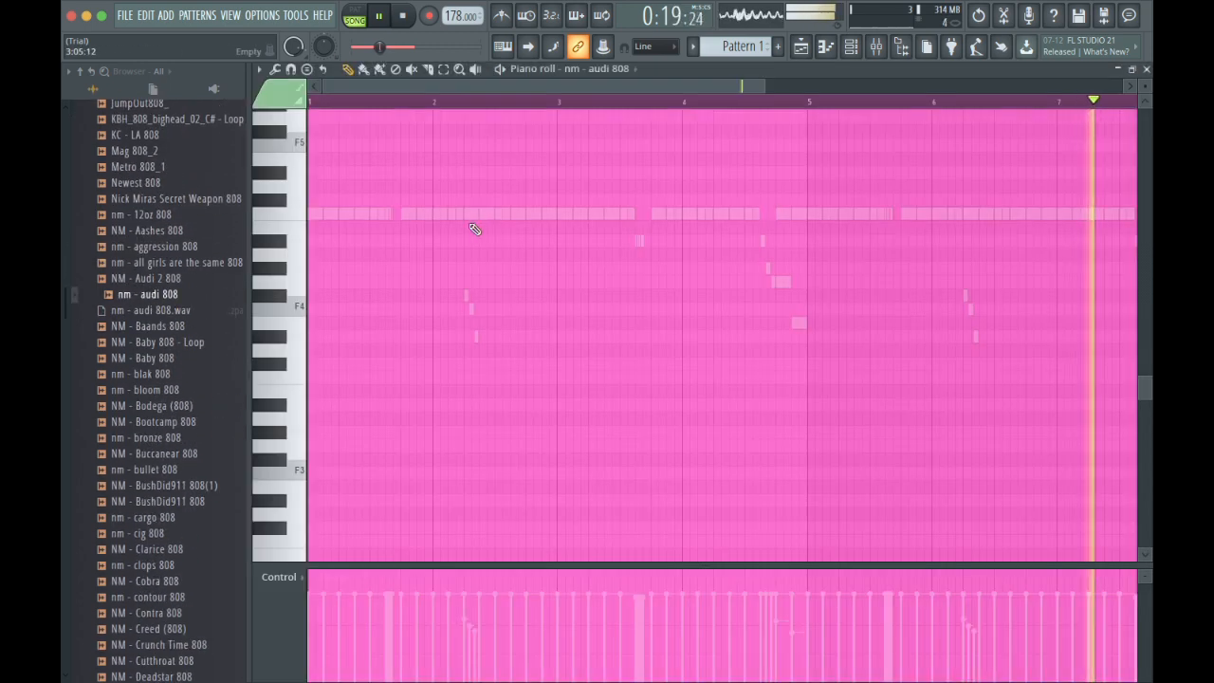
click(799, 52)
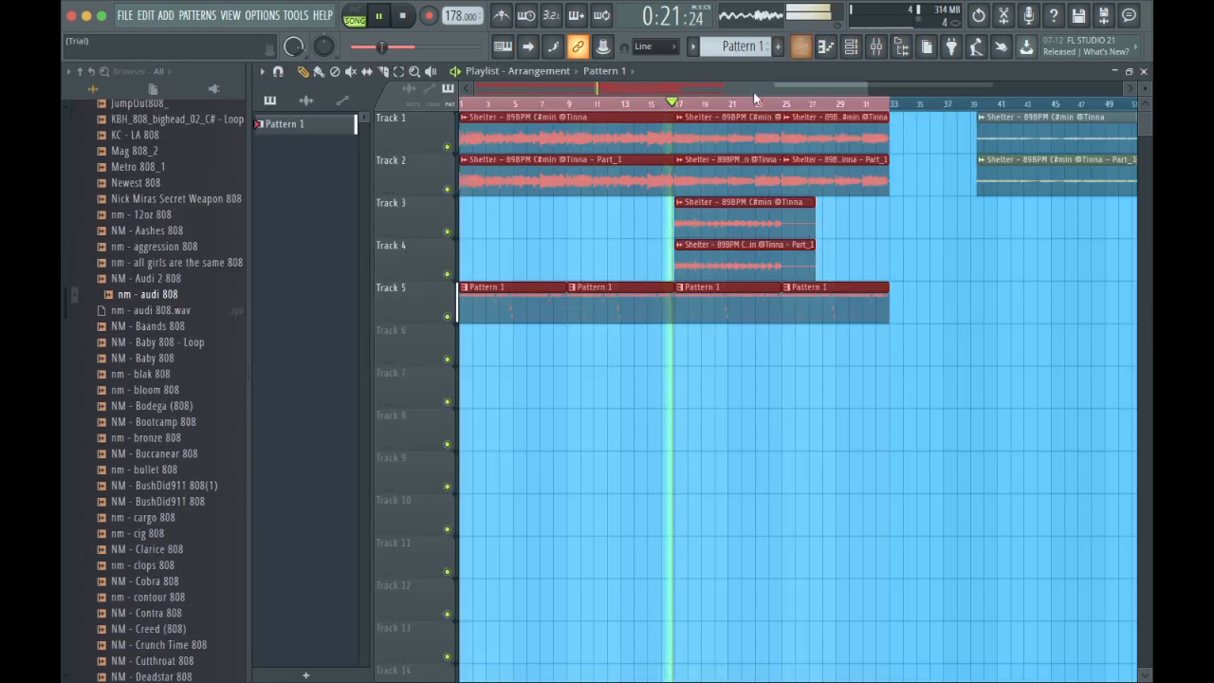
click(852, 48)
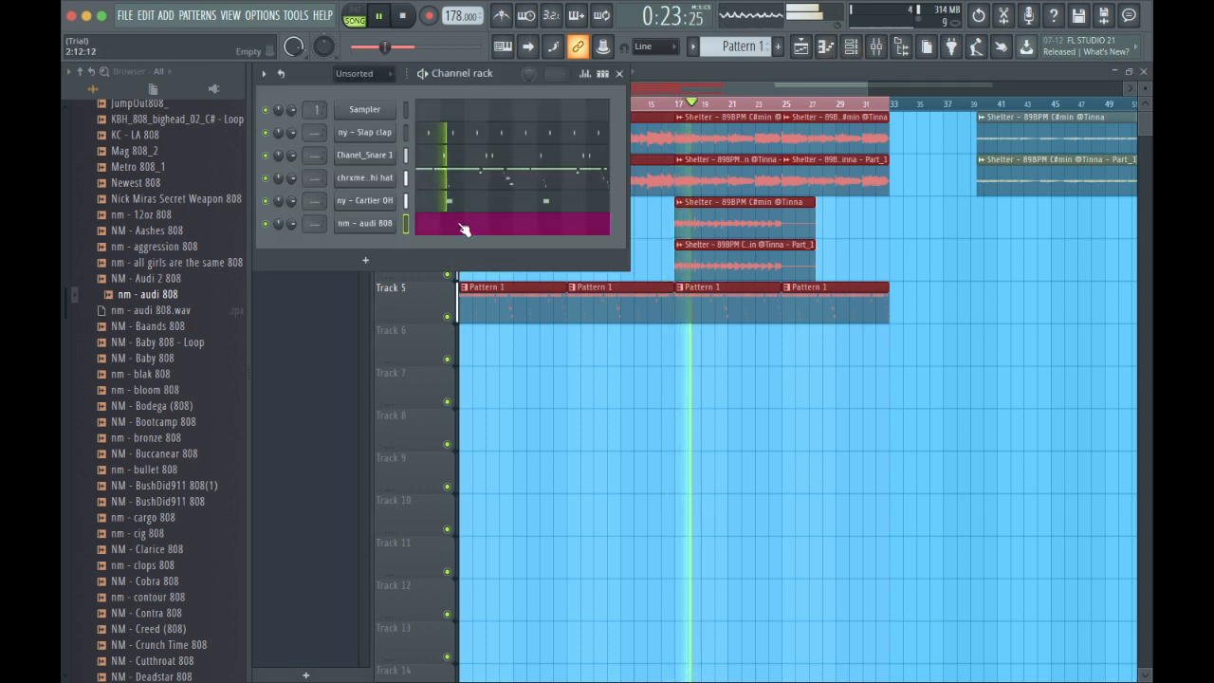
click(464, 230)
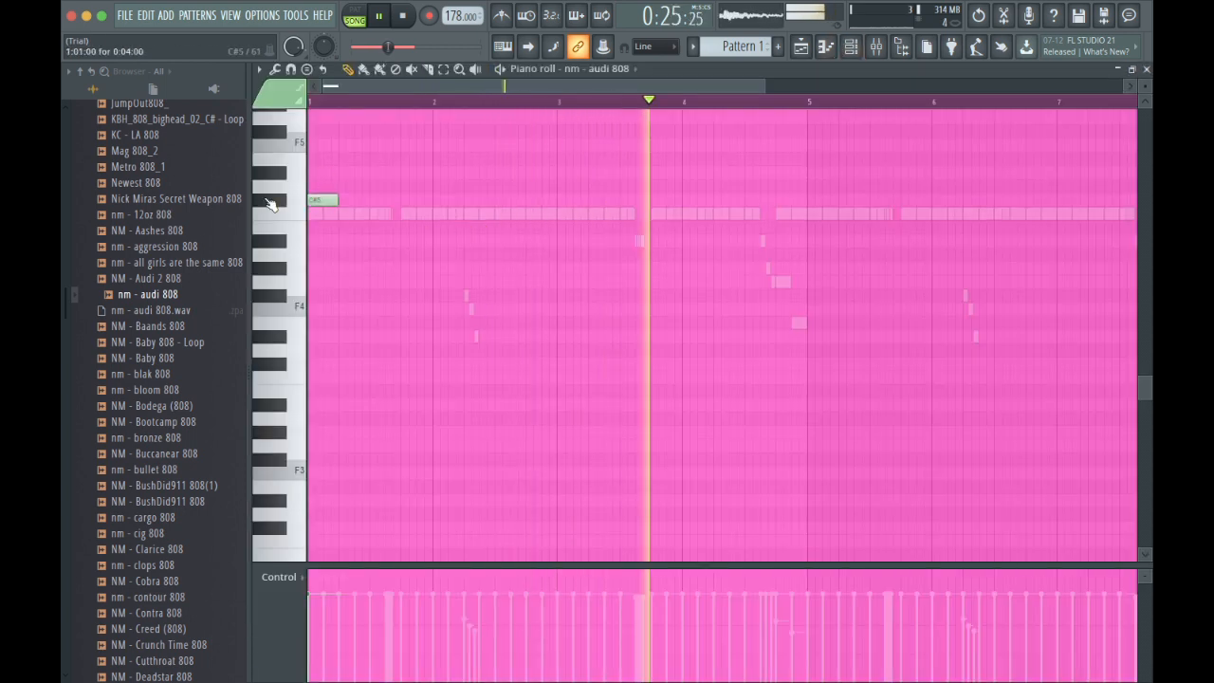
click(358, 200)
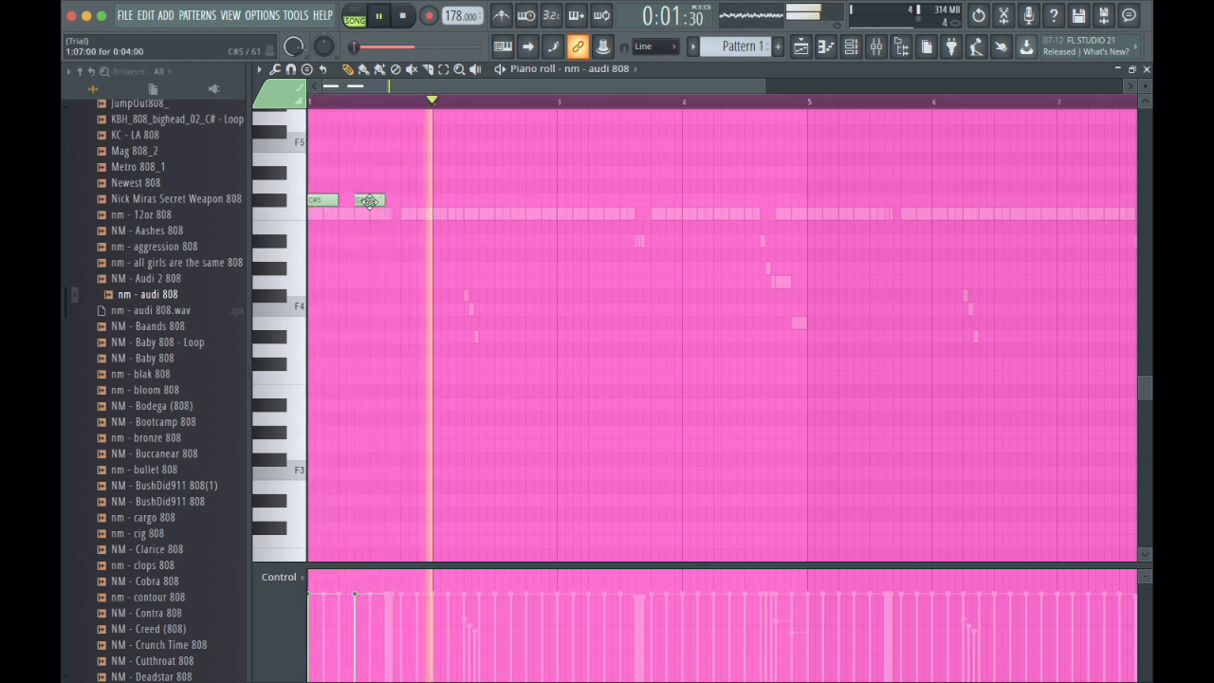
drag(371, 196, 424, 202)
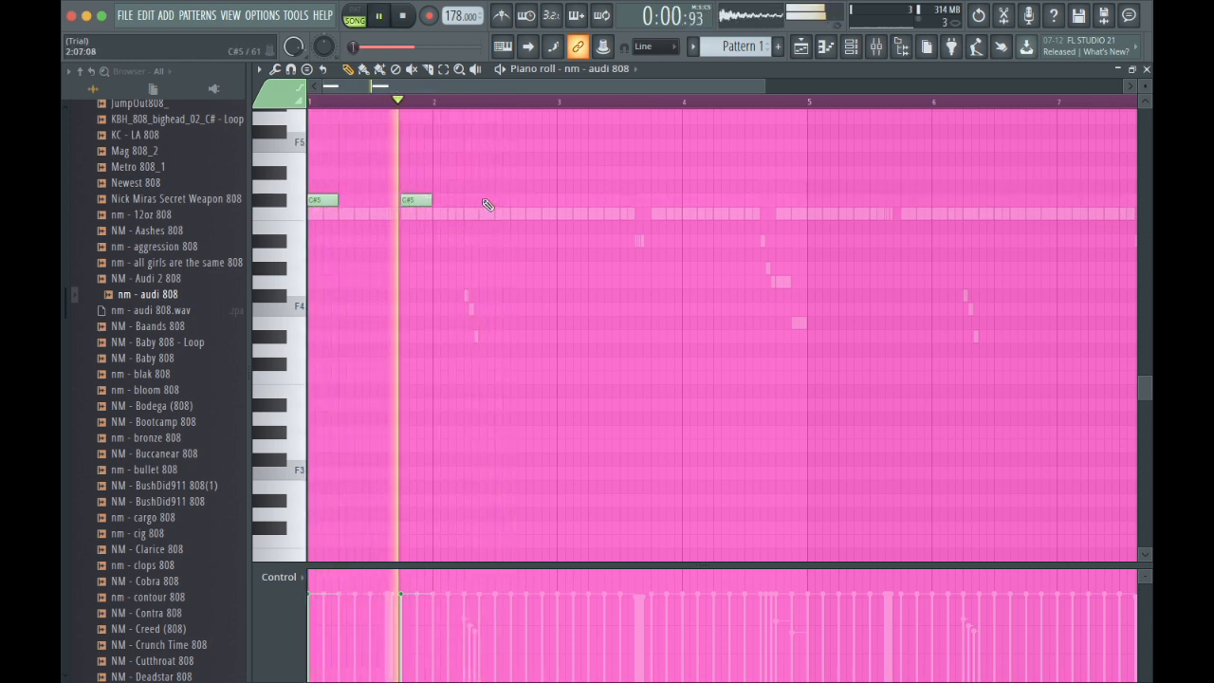
click(524, 200)
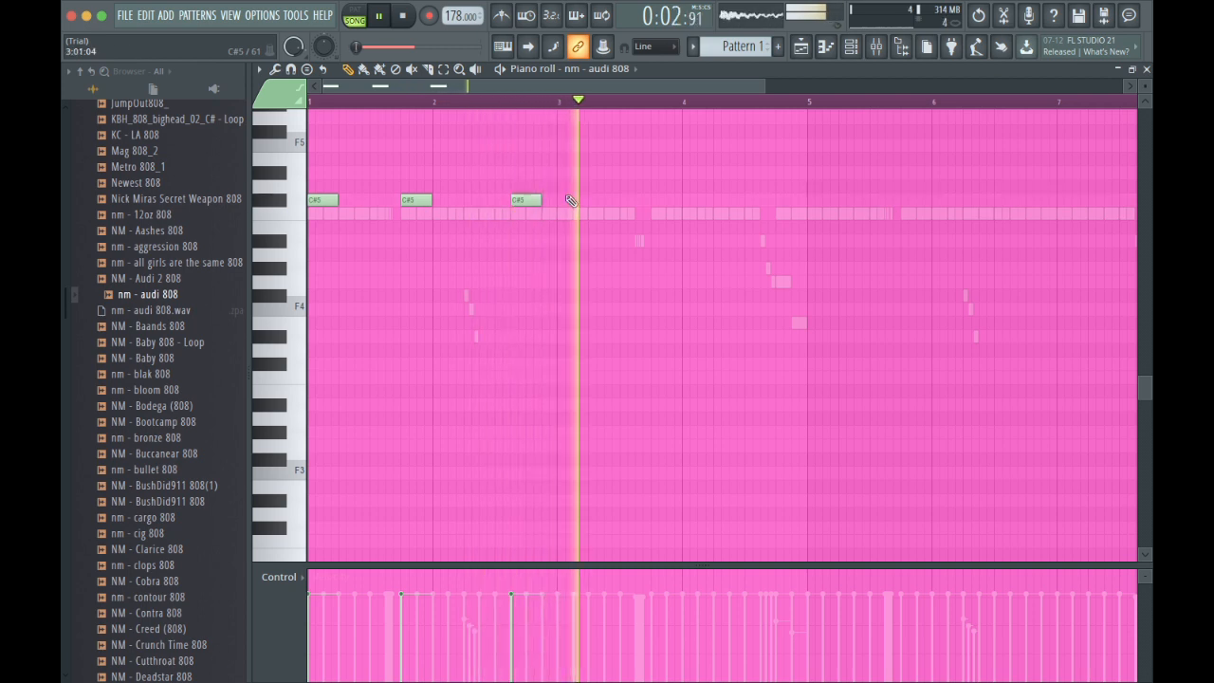
Try an extra C#5 note in bar 3, delete it, and stretch the three C#5 notes end to end up to bar 3.
click(563, 199)
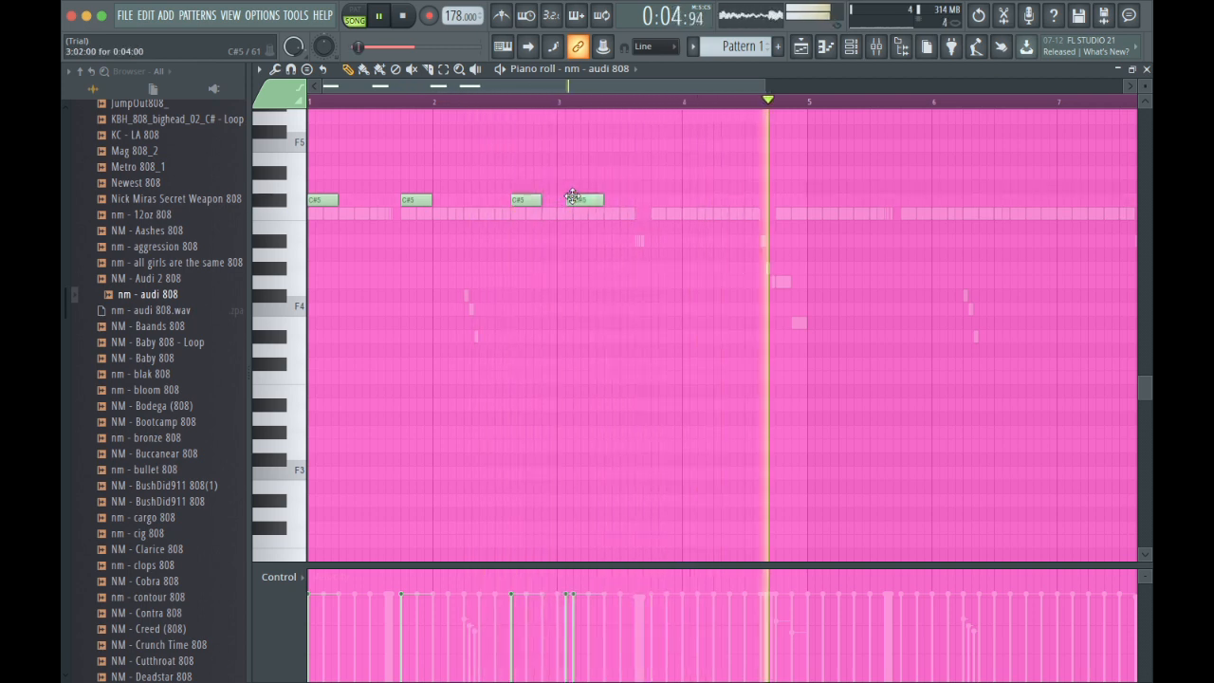
double_click(570, 200)
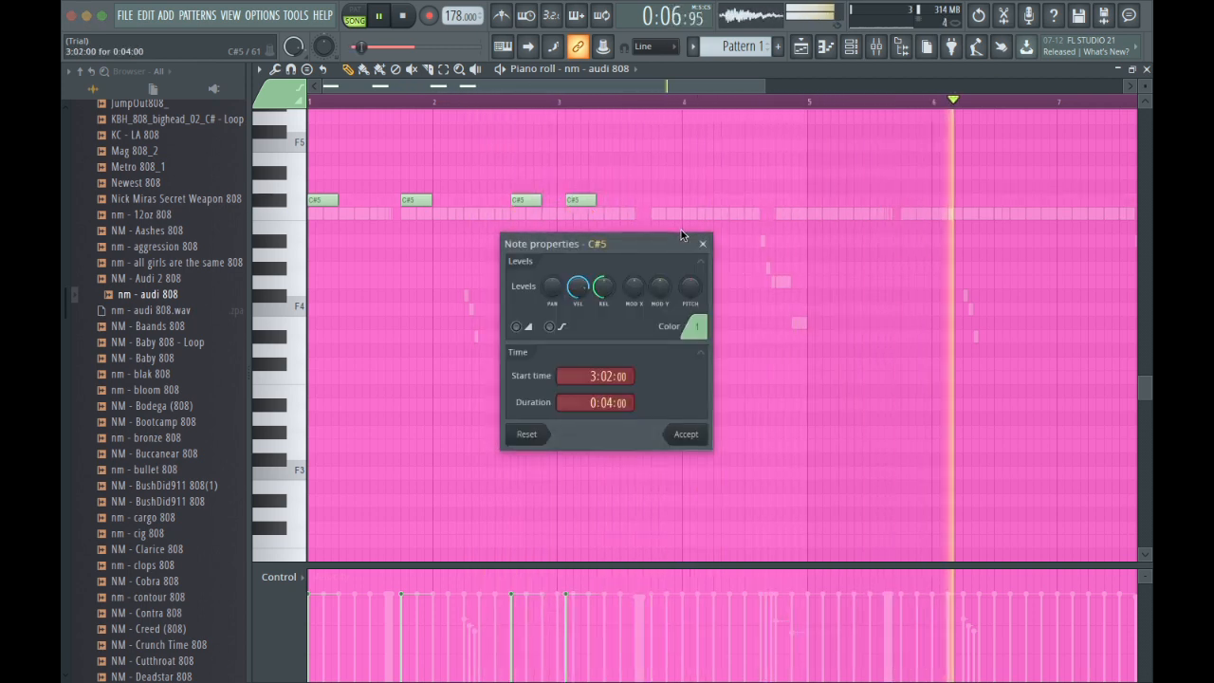
click(703, 243)
drag(583, 198, 575, 197)
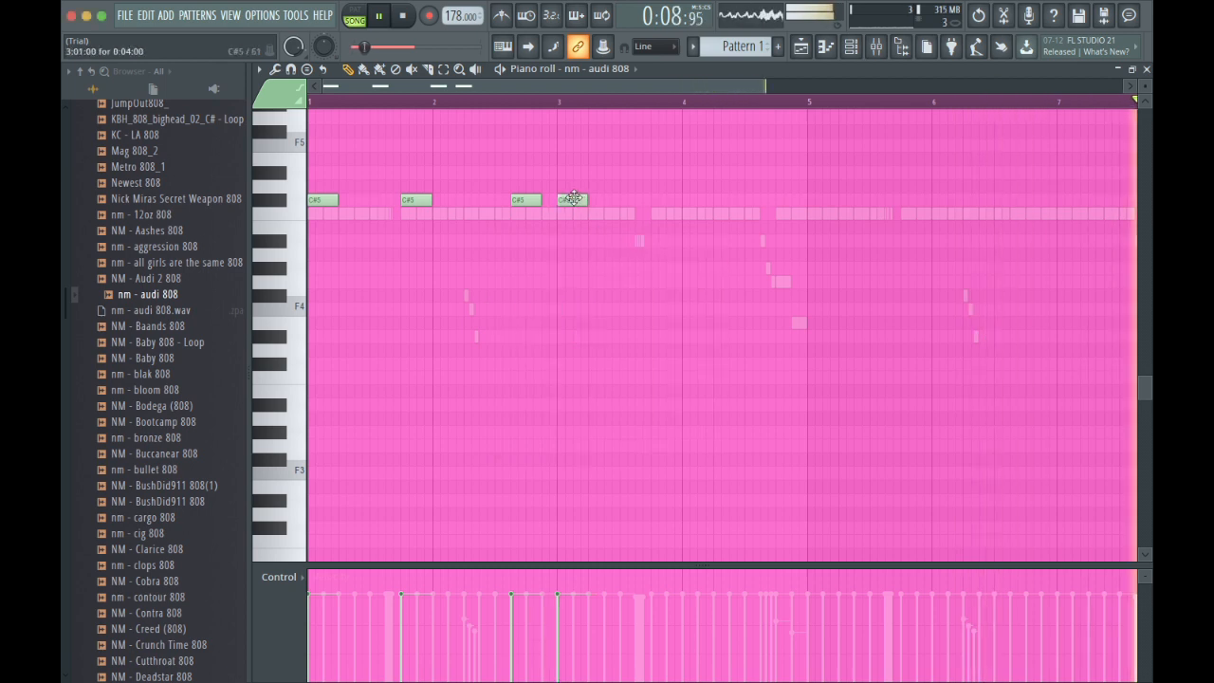
right_click(575, 199)
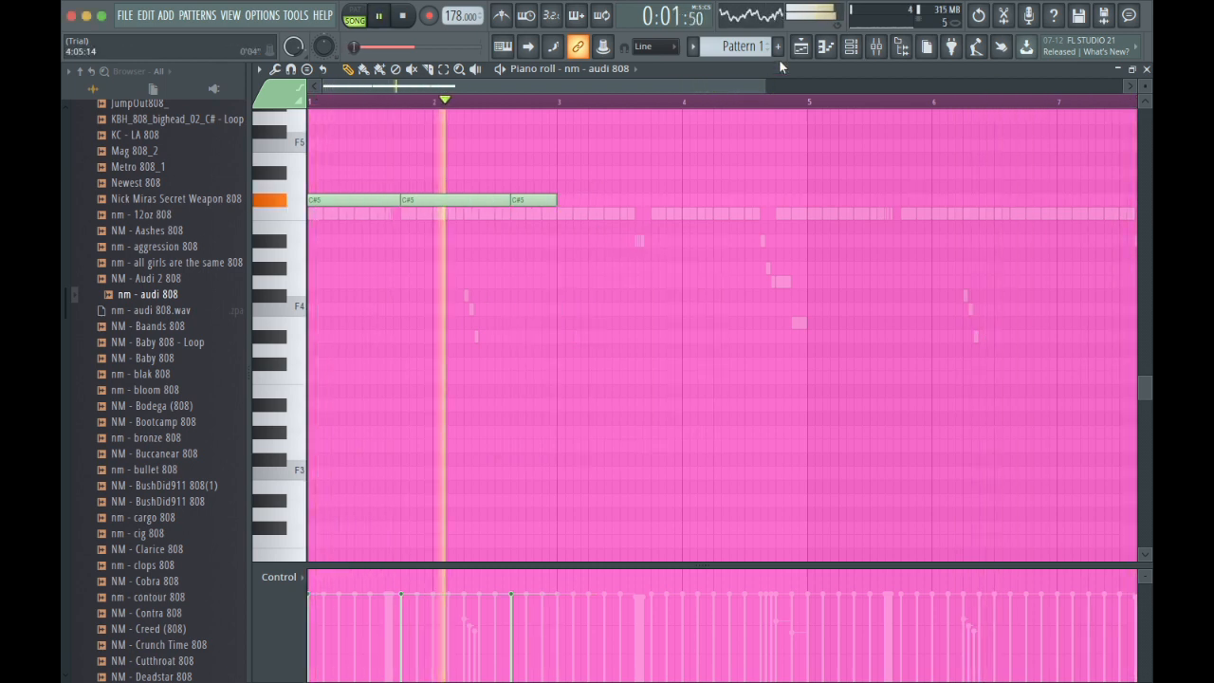
Load Fruity Parametric EQ 2 on the first Shelter melody's mixer track, pull down its low-frequency band and close the EQ.
click(853, 46)
click(876, 47)
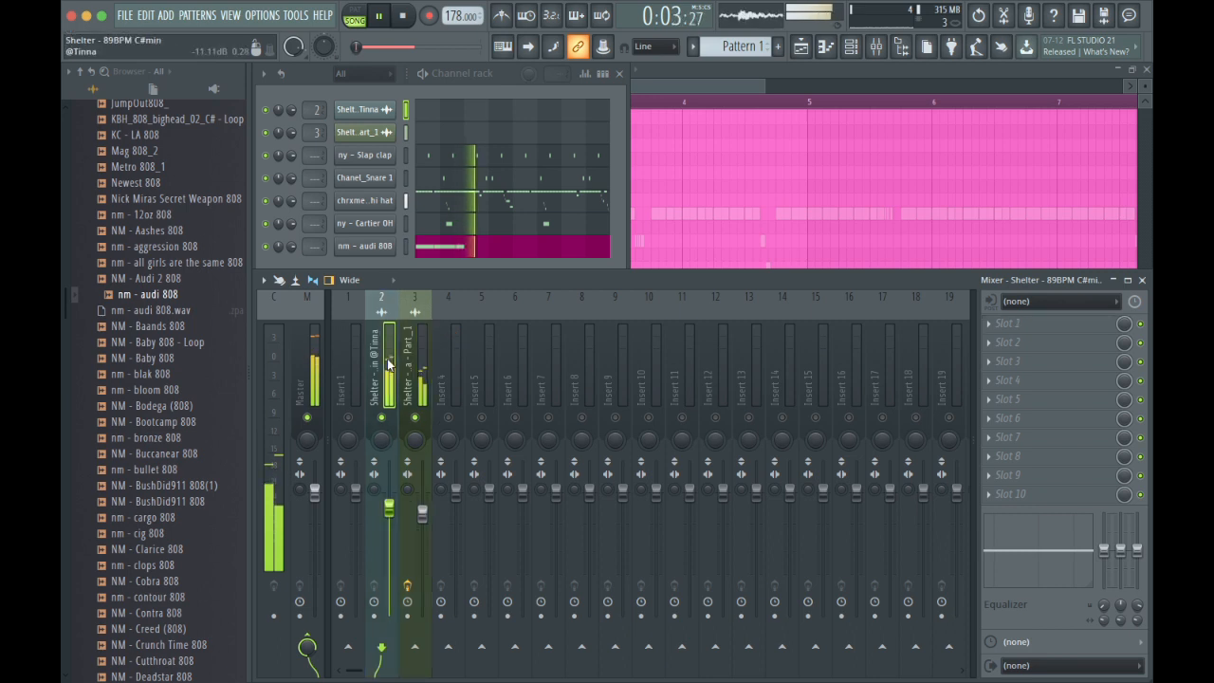
click(1065, 322)
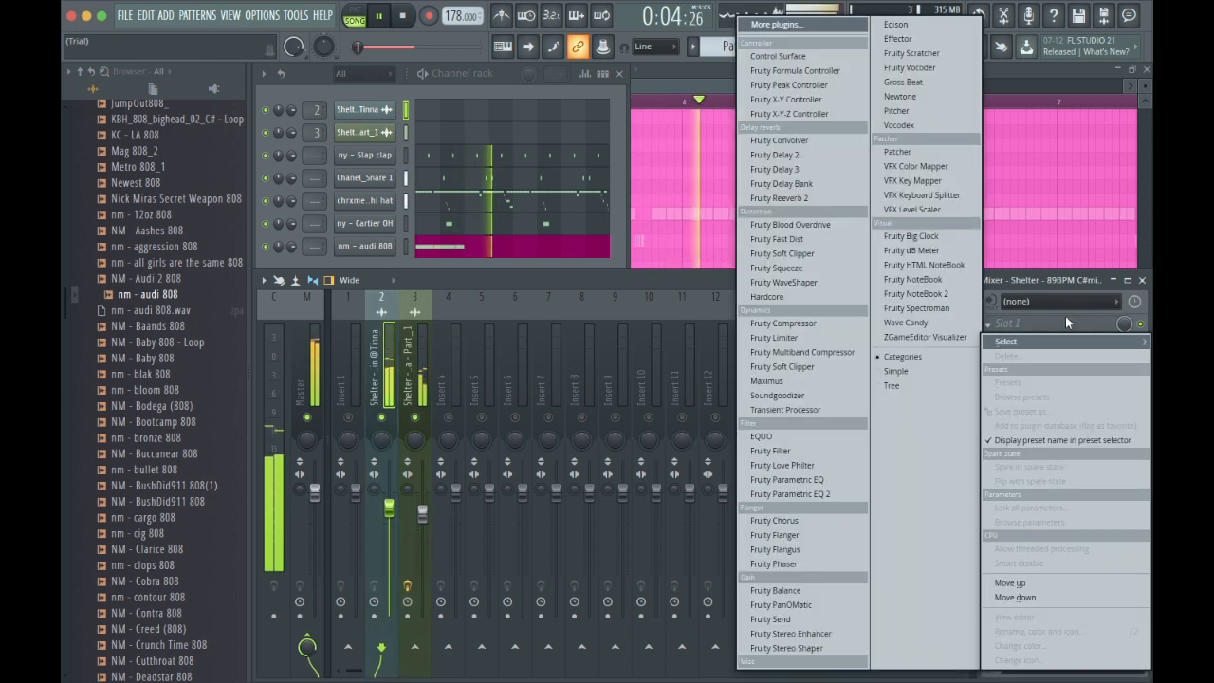
click(831, 494)
drag(452, 411, 467, 443)
click(854, 260)
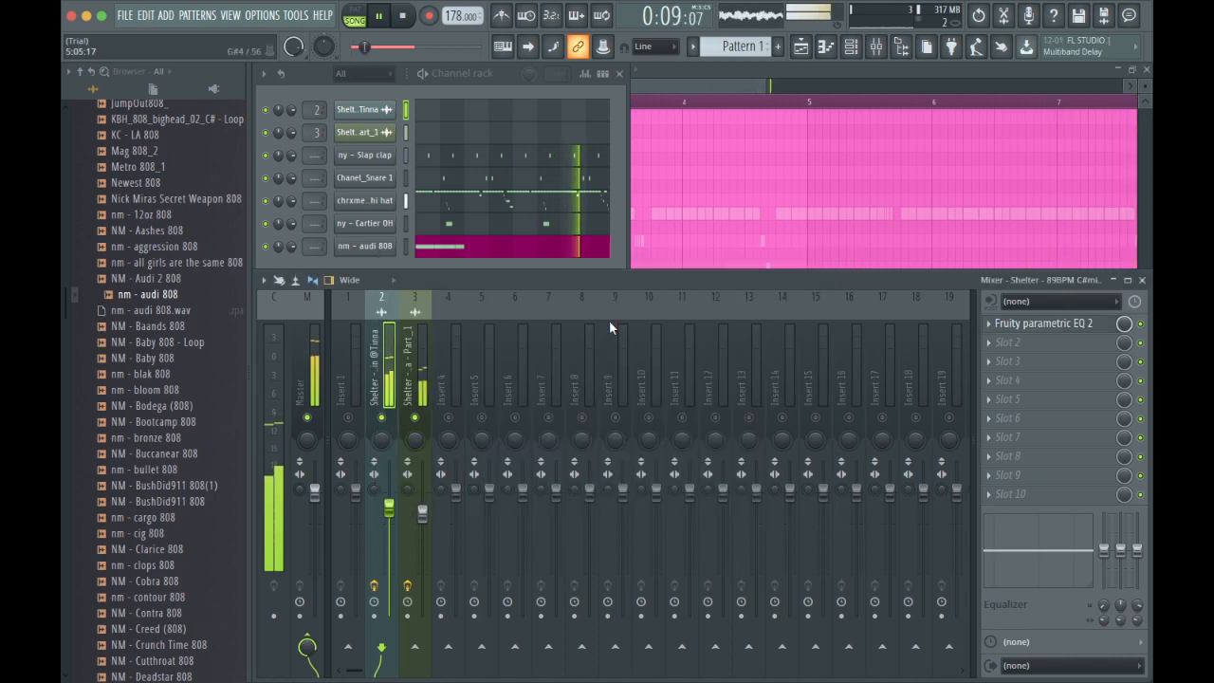
Place two short G#5 notes on the nm - audi 808 channel at the start of bar 3 and at 3:07.
click(569, 252)
scroll(555, 193, up, 2)
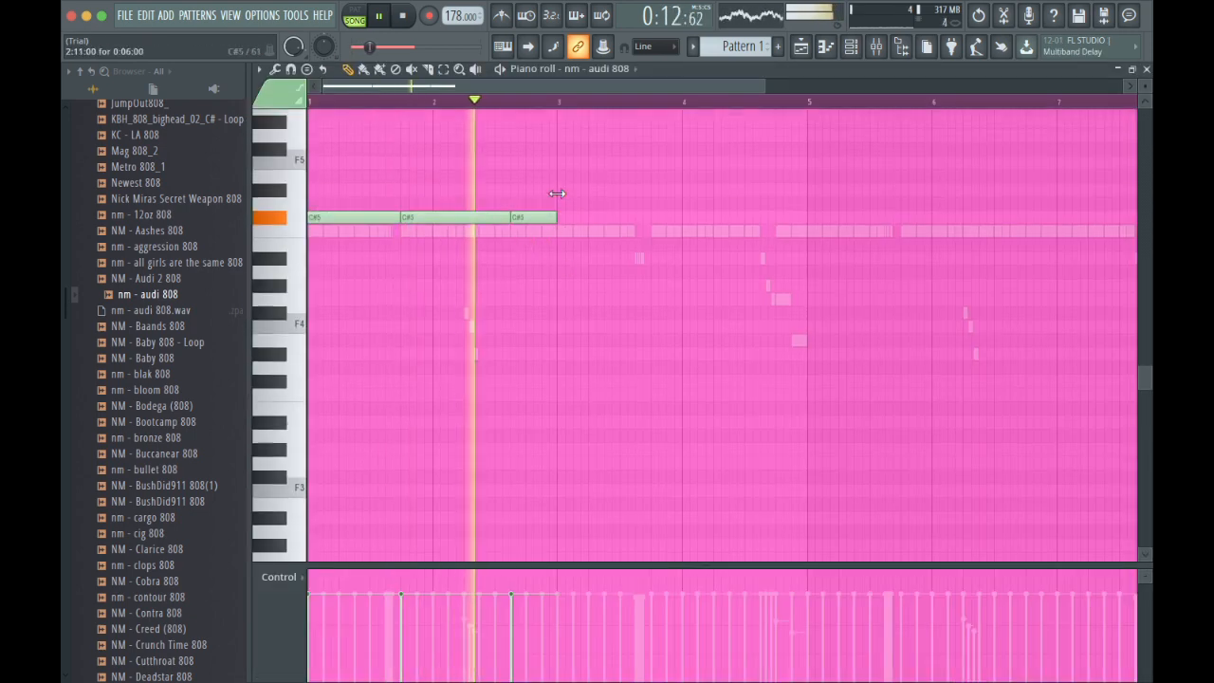
click(571, 142)
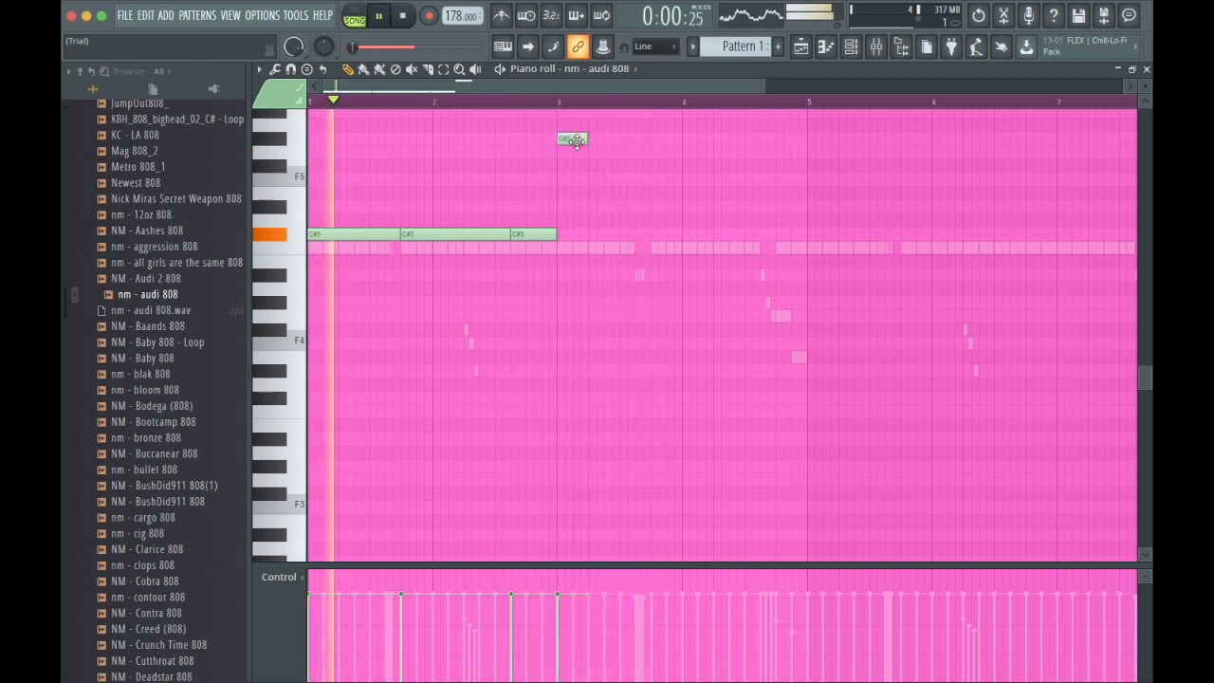
click(614, 140)
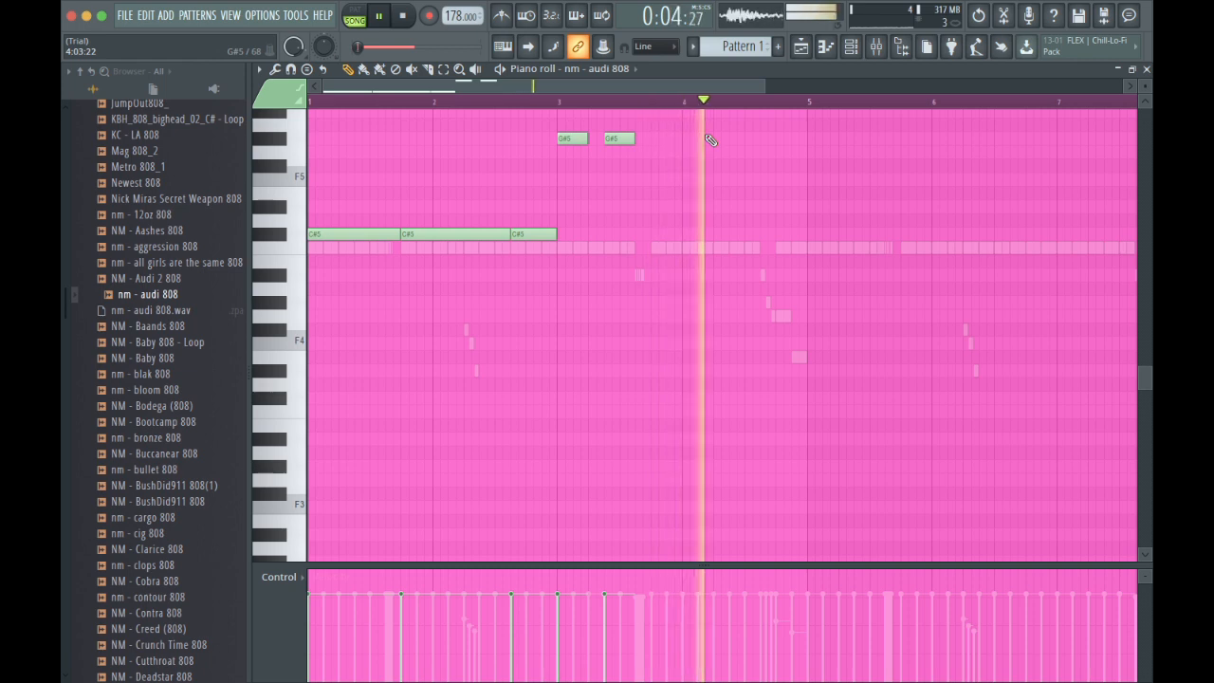
Transpose the two bar 3 notes to F5 after trying A#5, and add F5 notes at 4:05 and 4:11.
scroll(571, 323, up, 4)
drag(681, 314, 540, 292)
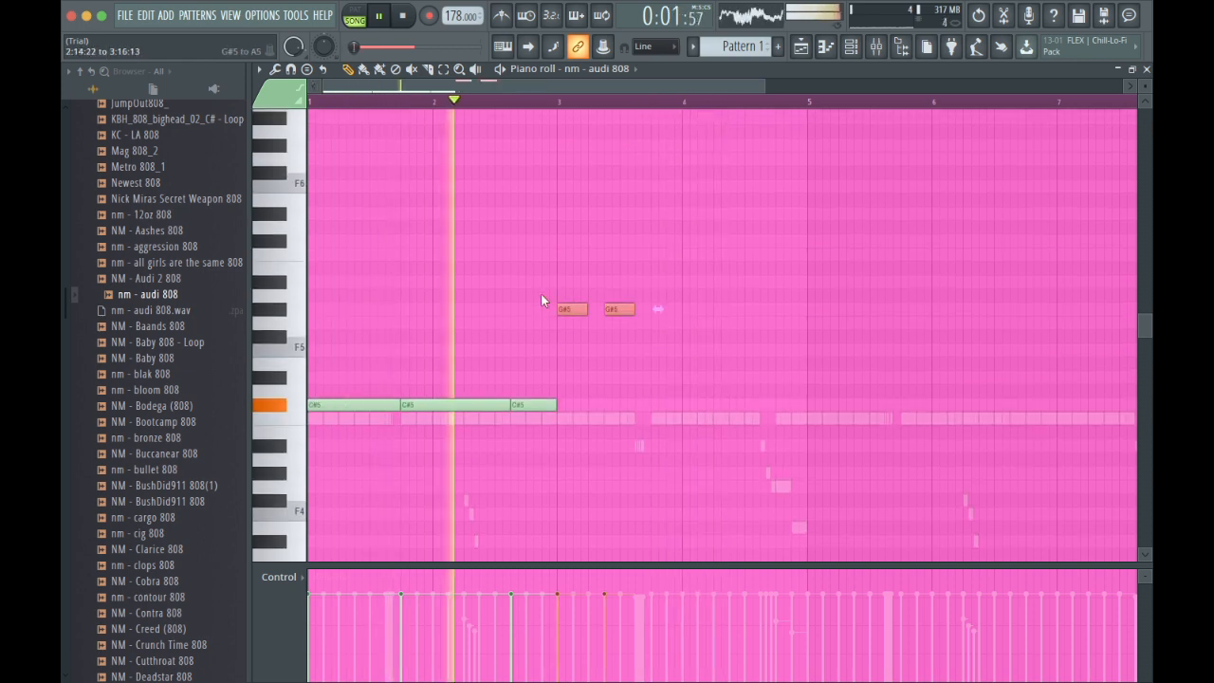
key(shift+Up)
key(shift+Up)
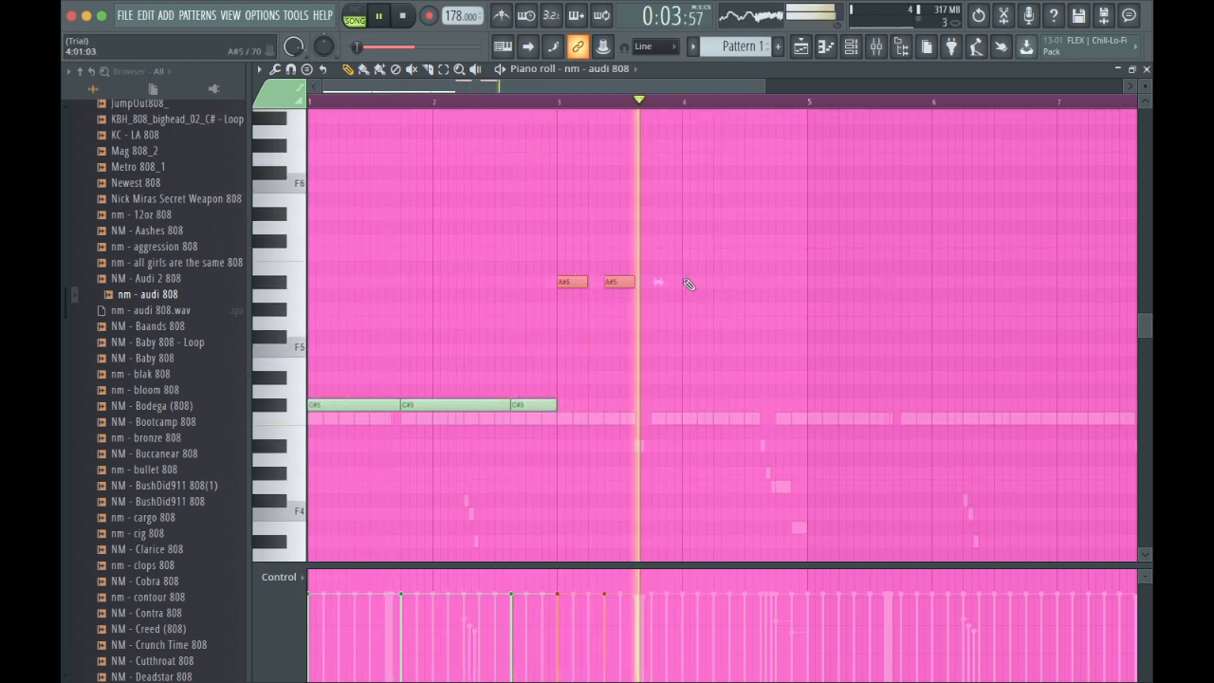
key(shift+Down)
key(shift+Down)
key(shift+Down)
key(shift+Down)
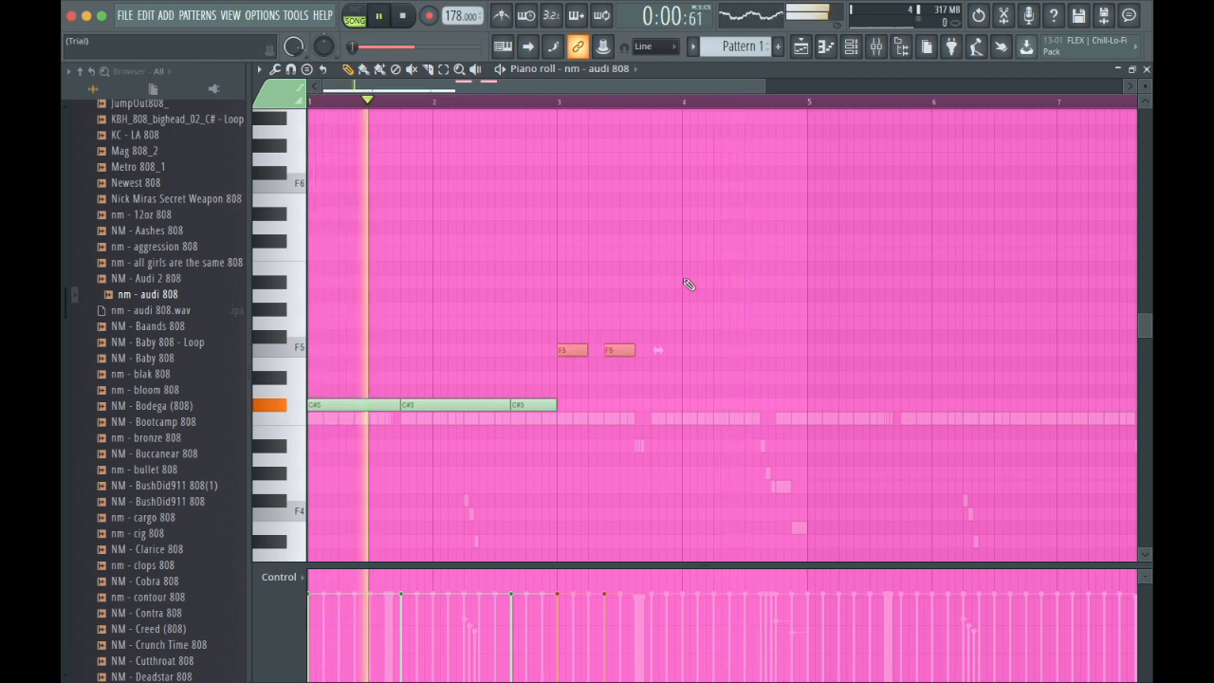
click(718, 349)
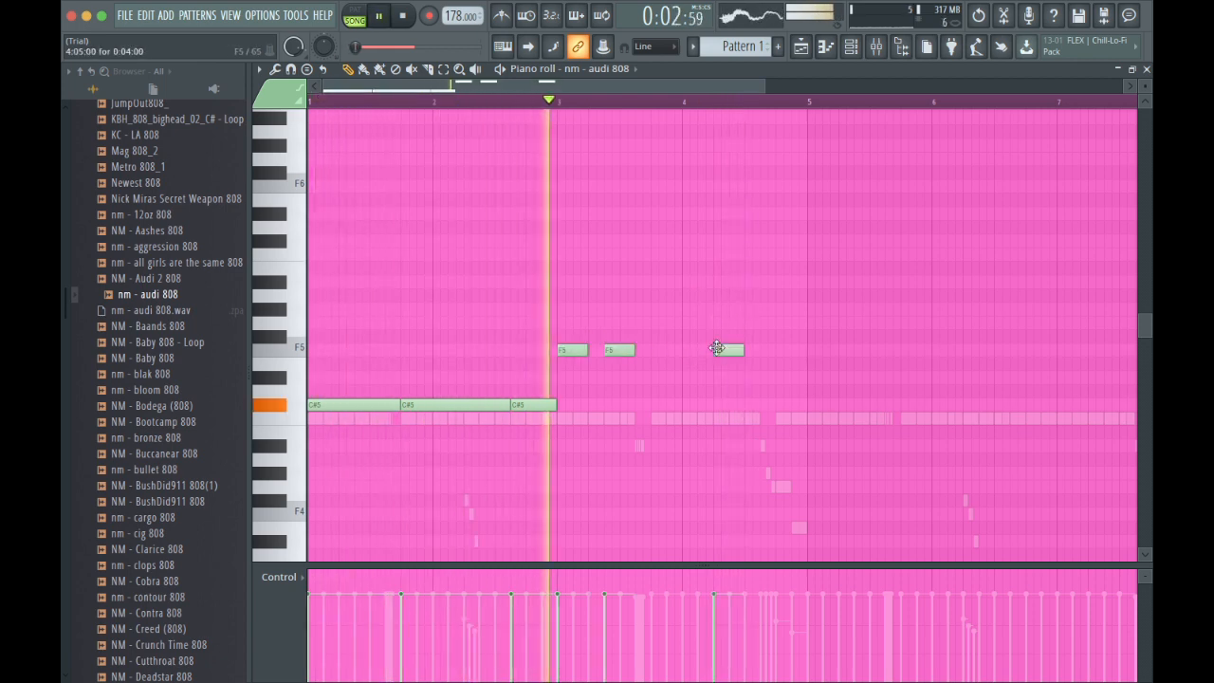
click(764, 349)
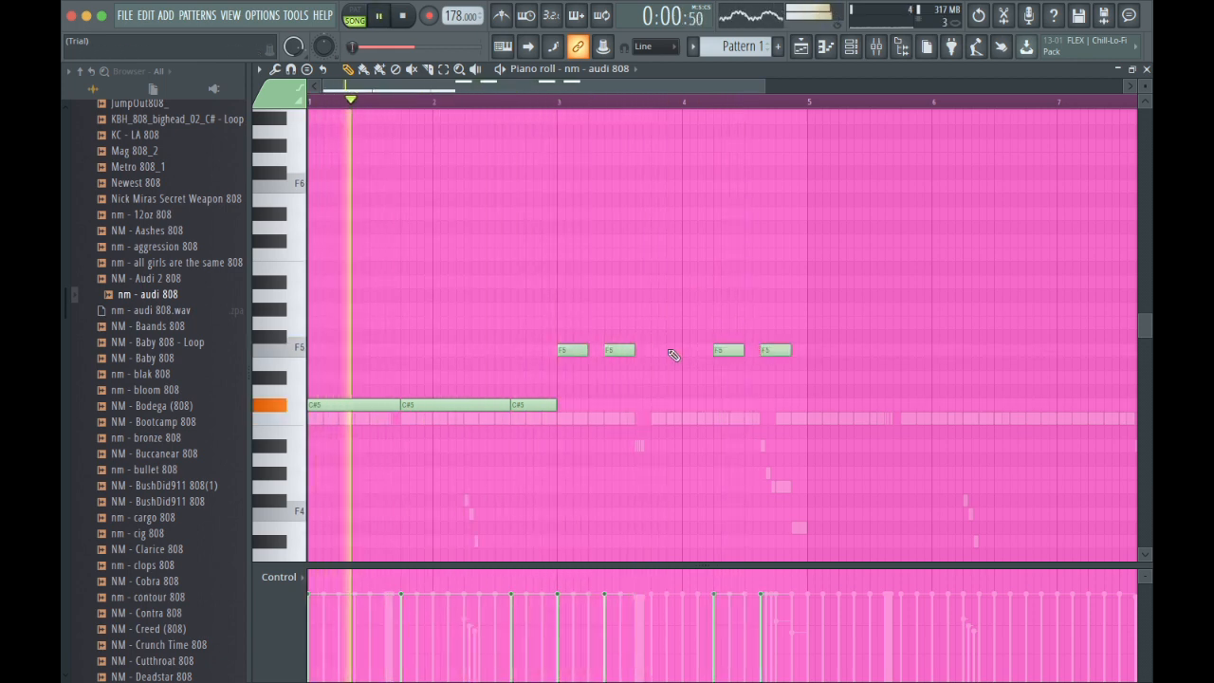
Set the piano roll's scale highlighting root note to C#.
click(259, 69)
mouse_move(292, 163)
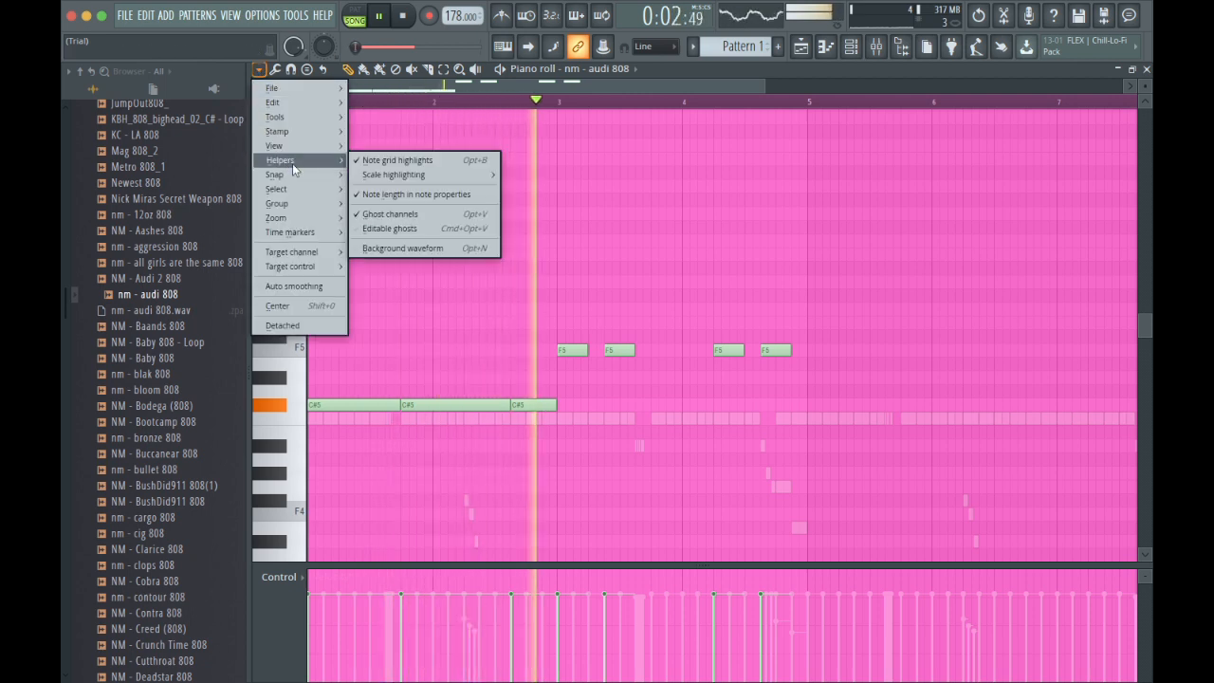
mouse_move(395, 174)
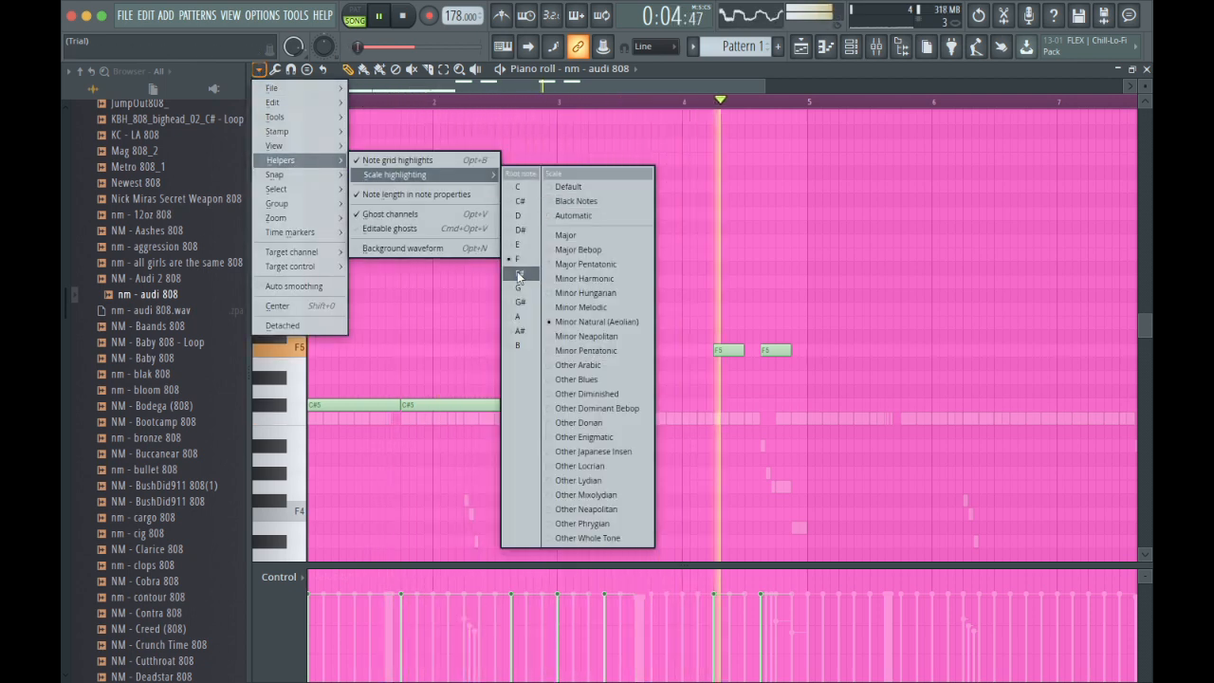
click(525, 207)
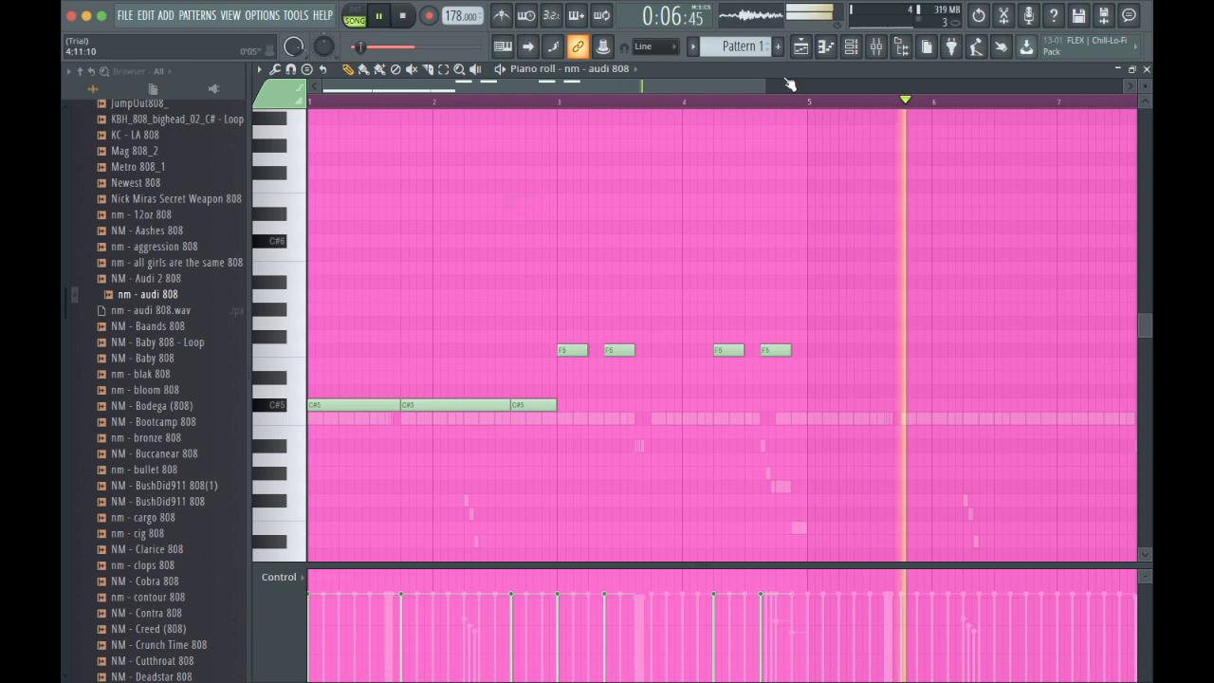
Select the four F5 notes in bars 3 and 4 of the nm - audi 808 and transpose them up to G#5.
click(802, 49)
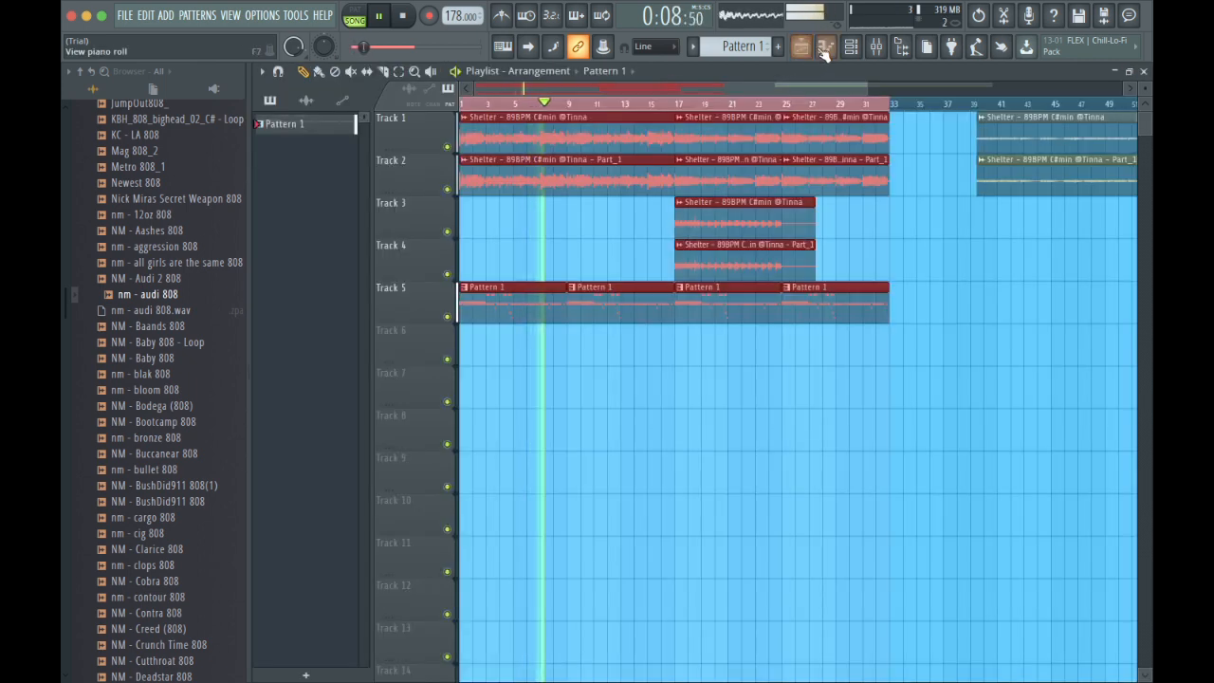
click(853, 47)
click(572, 251)
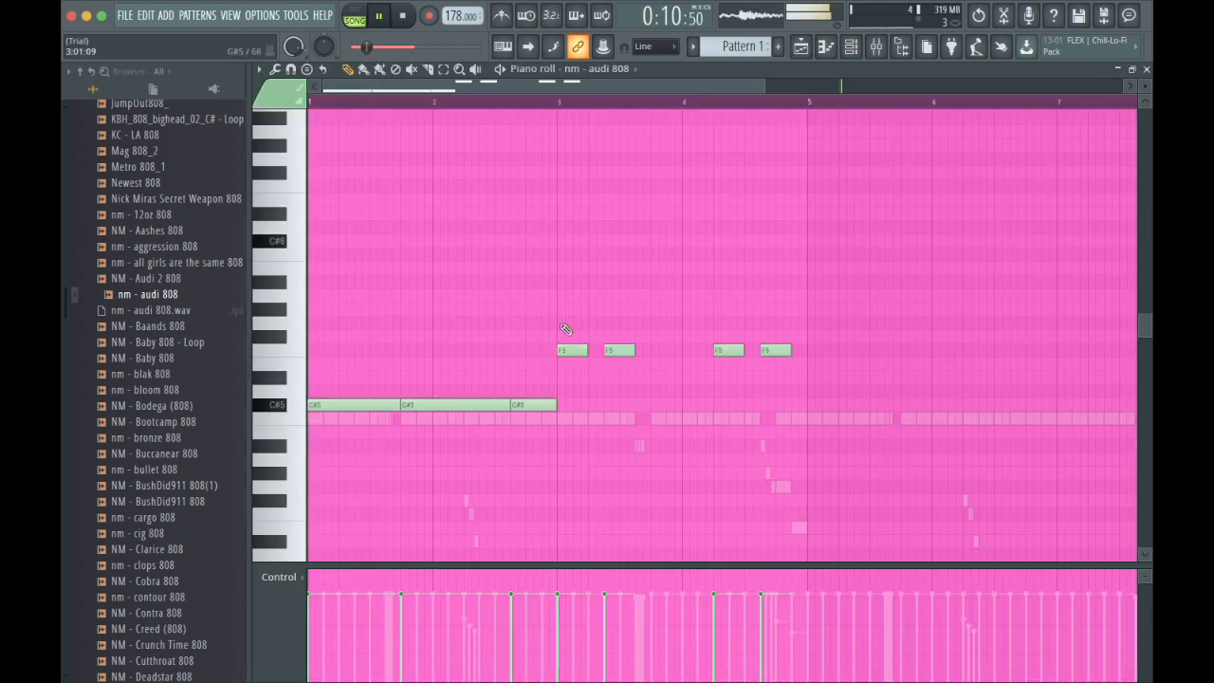
drag(547, 366, 827, 344)
key(shift+Up)
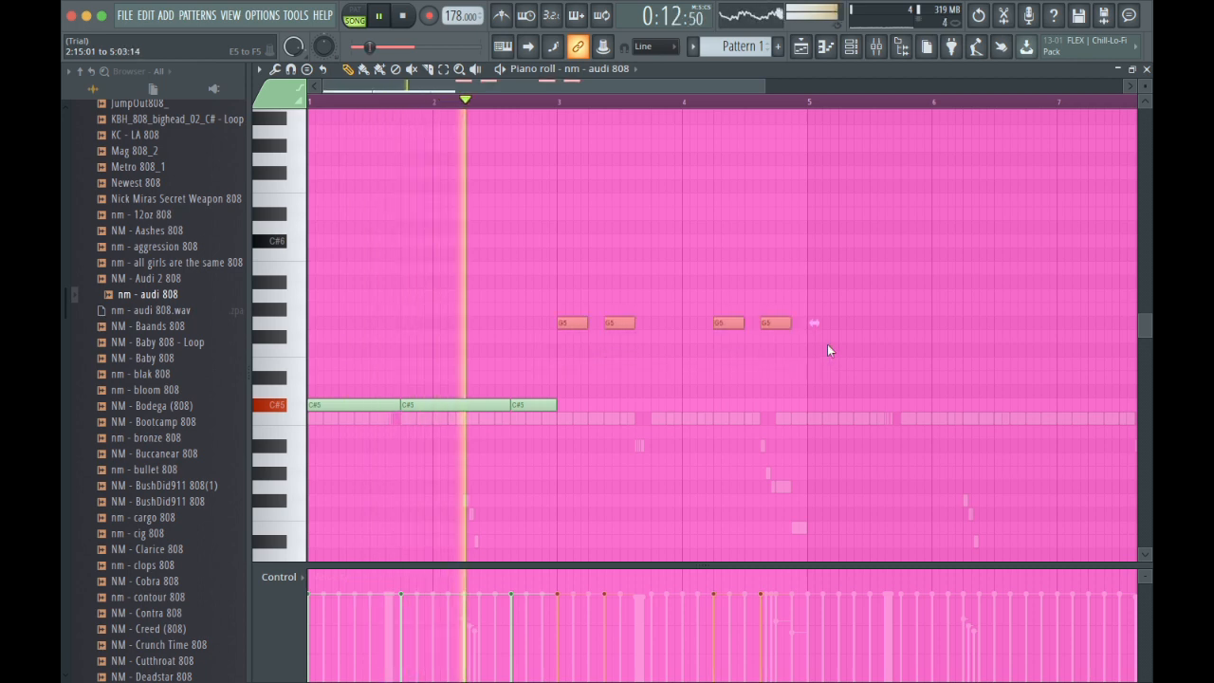
key(shift+Up)
key(shift+Up)
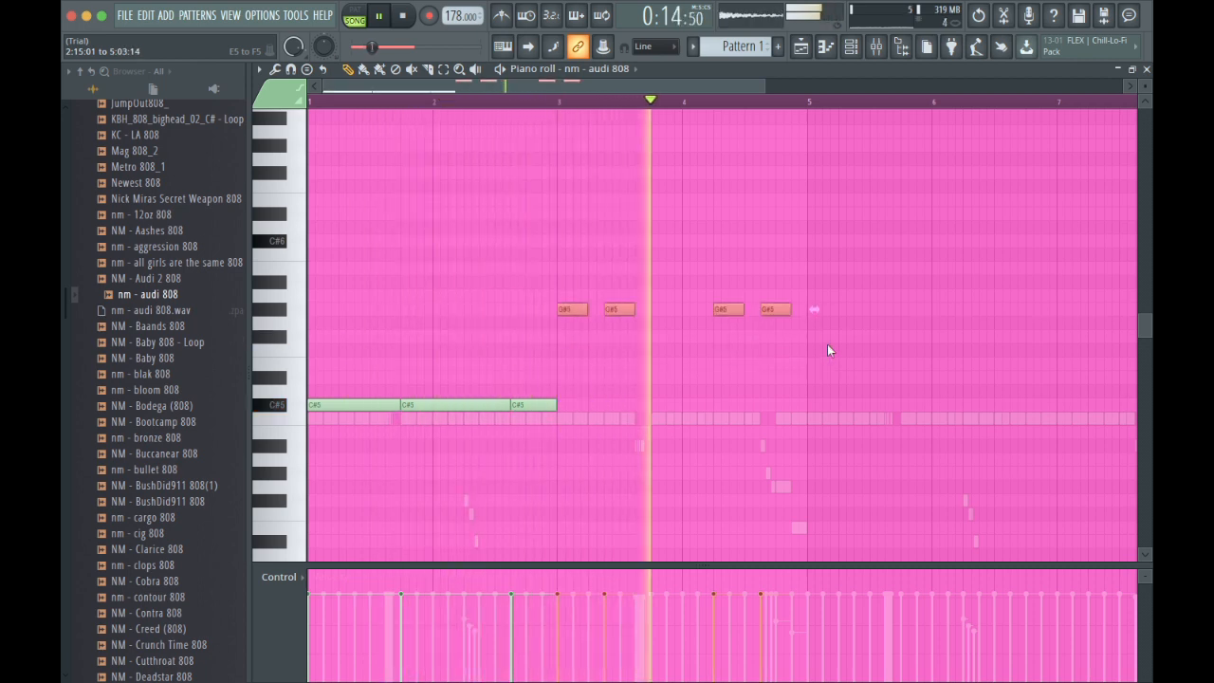
Stretch the four G#5 notes in bars 3 and 4 legato up to bar 5, and transpose them to A5.
drag(818, 283, 570, 300)
key(ctrl+l)
right_click(825, 311)
key(shift+Up)
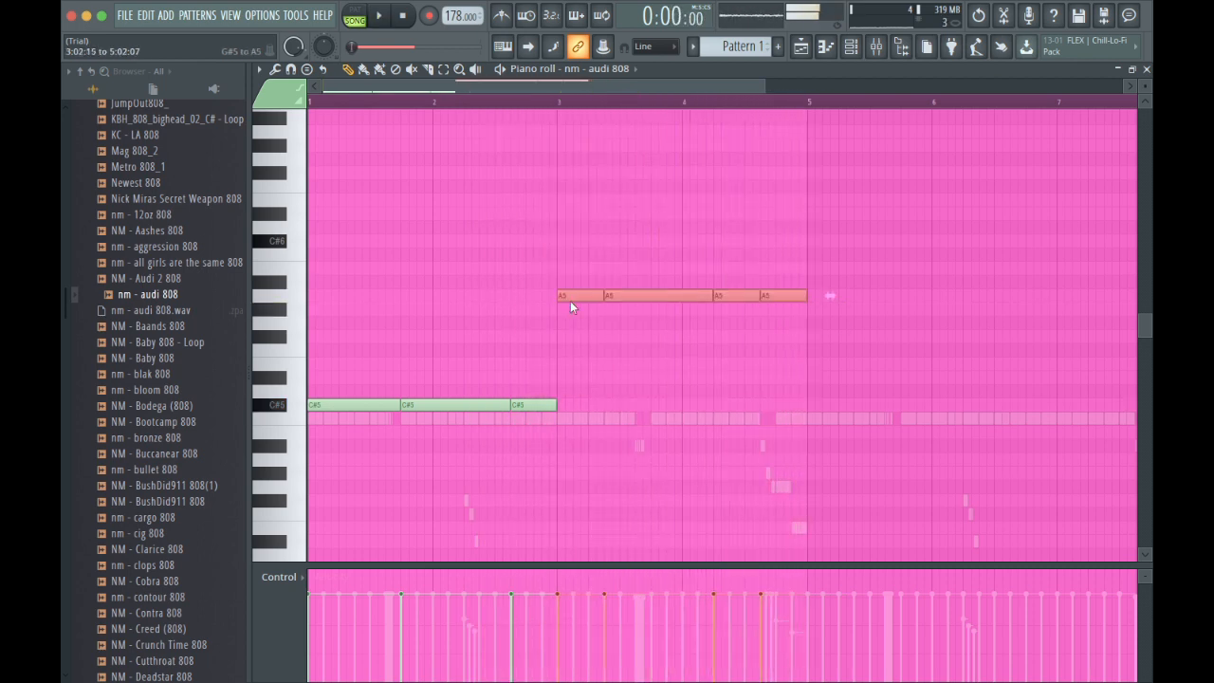
click(742, 397)
right_click(744, 393)
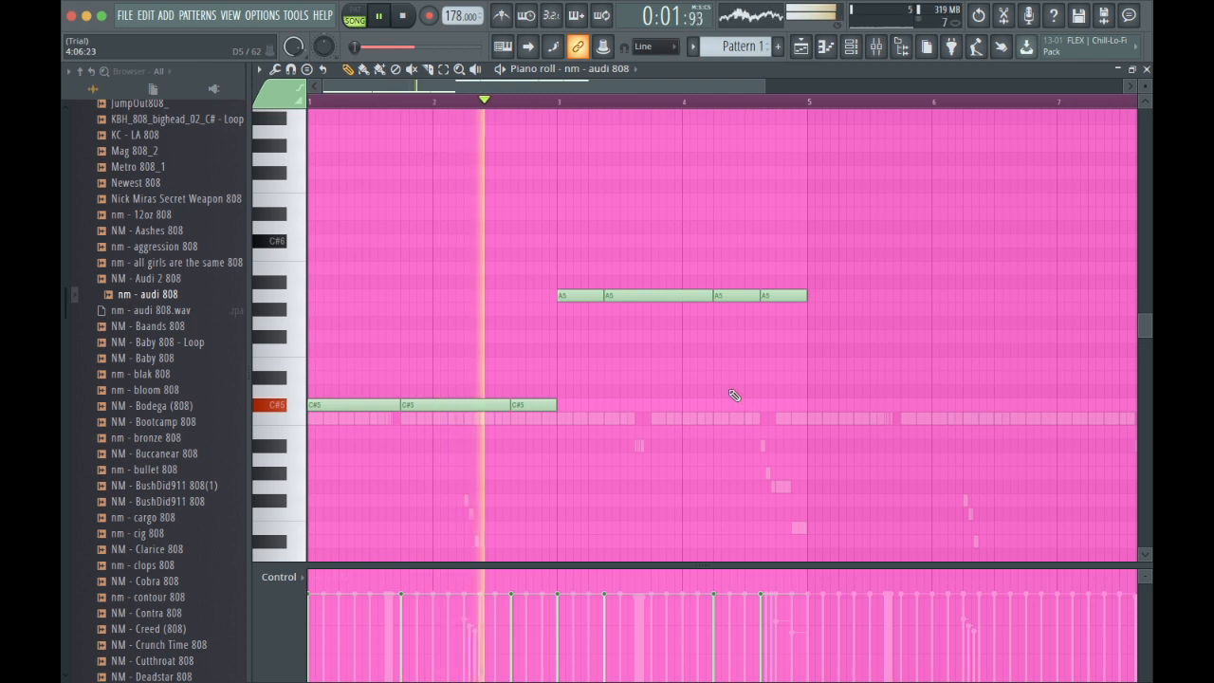
click(812, 336)
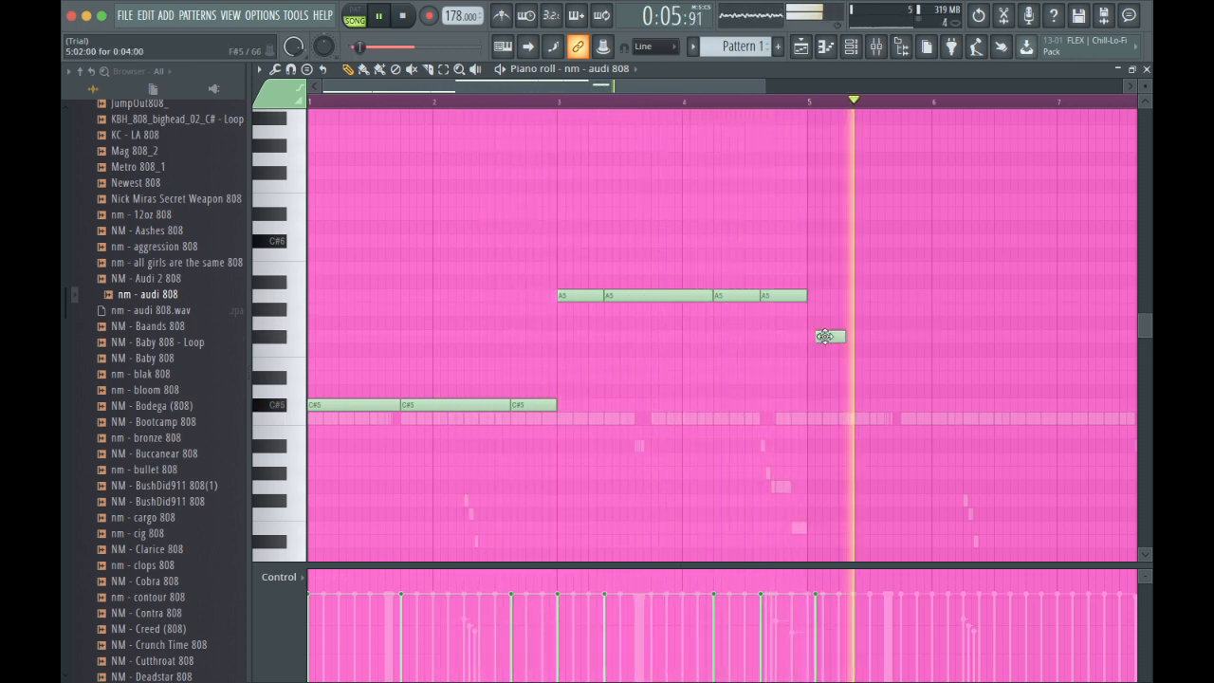
drag(812, 337, 816, 381)
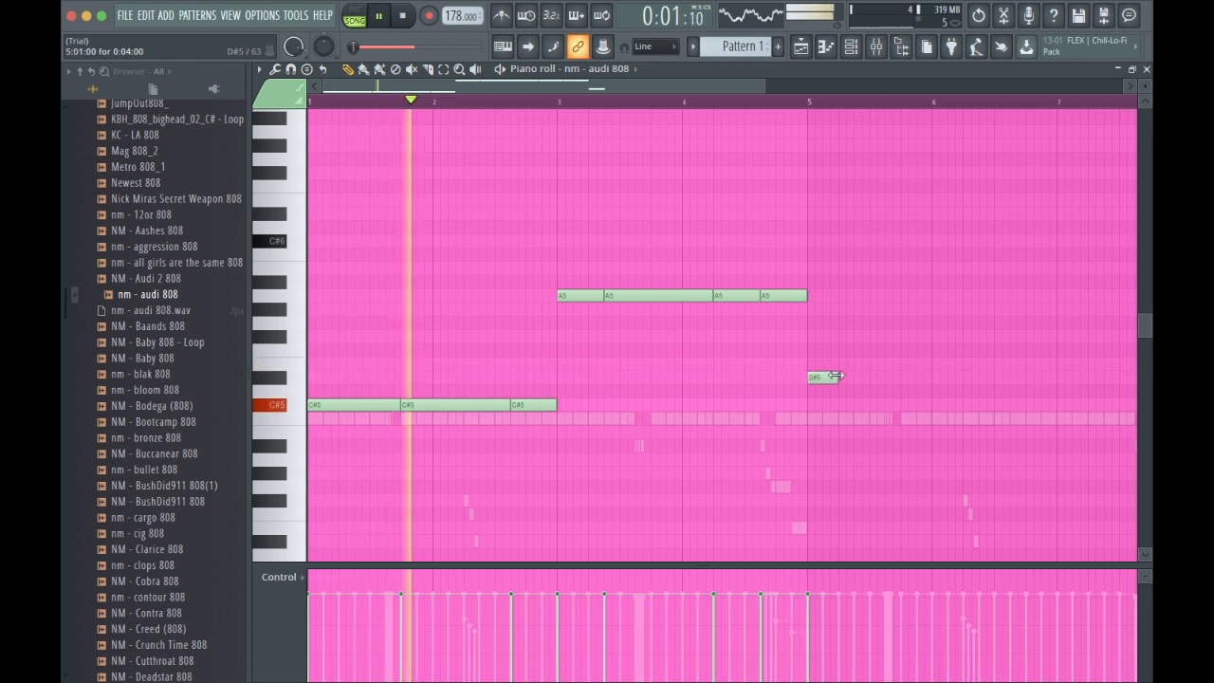
right_click(836, 377)
Duplicate the four-bar 808 line into bars 5 to 8, and transpose the C#5 notes in bars 5 and 6 to E5.
drag(849, 437, 285, 195)
key(super+b)
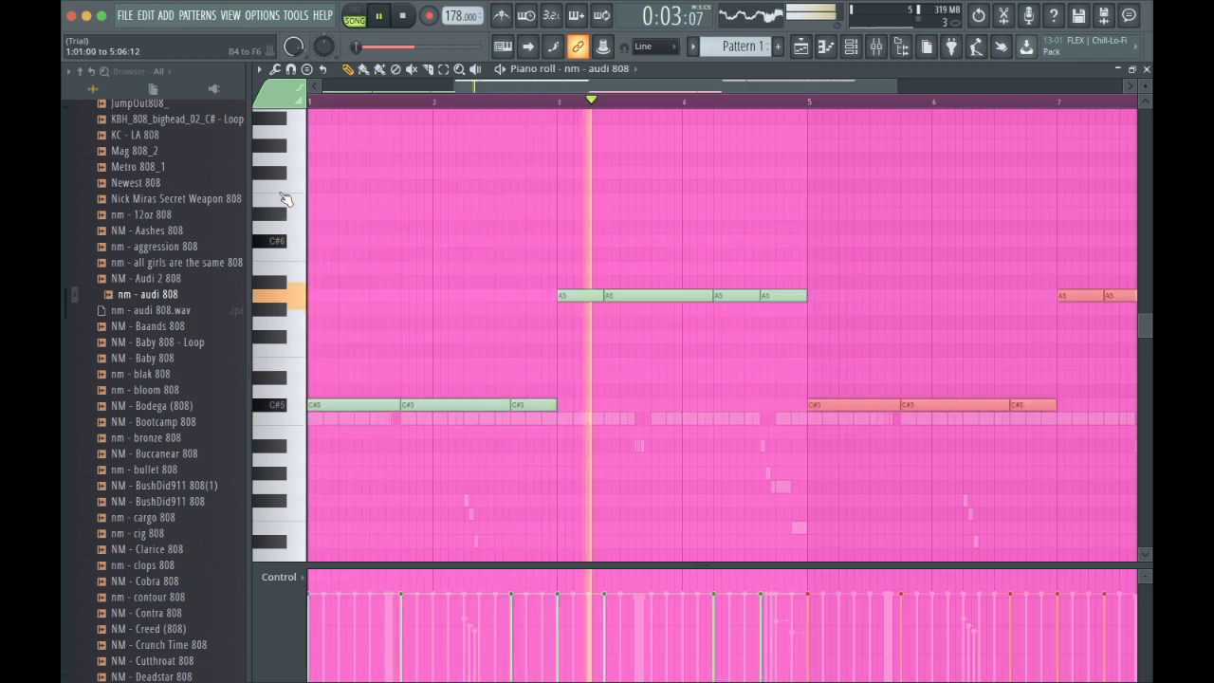
scroll(693, 351, right, 3)
drag(806, 436, 515, 365)
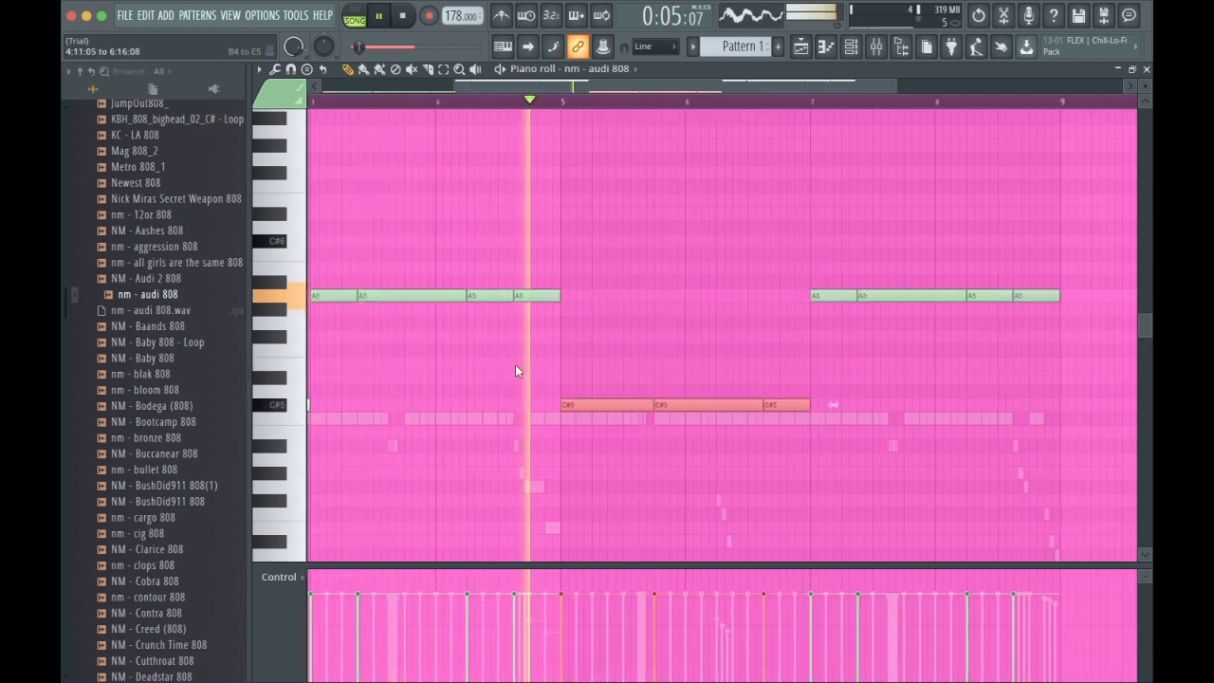
key(shift+Up)
key(shift+Up)
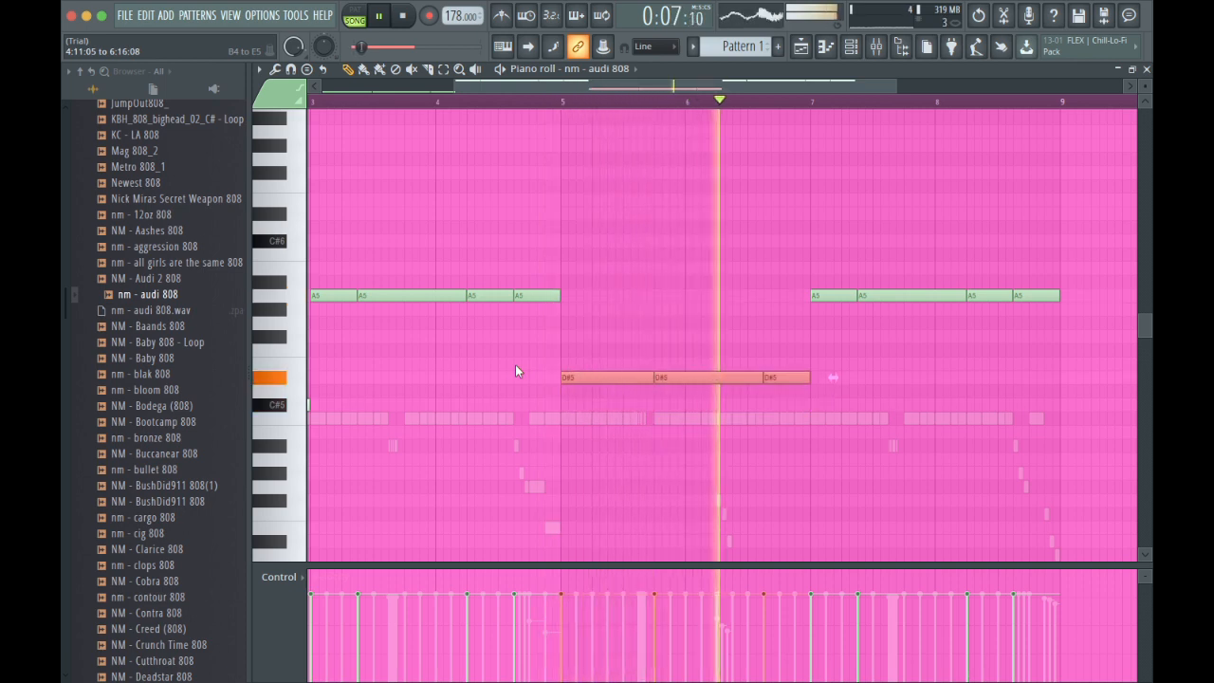
key(shift+Up)
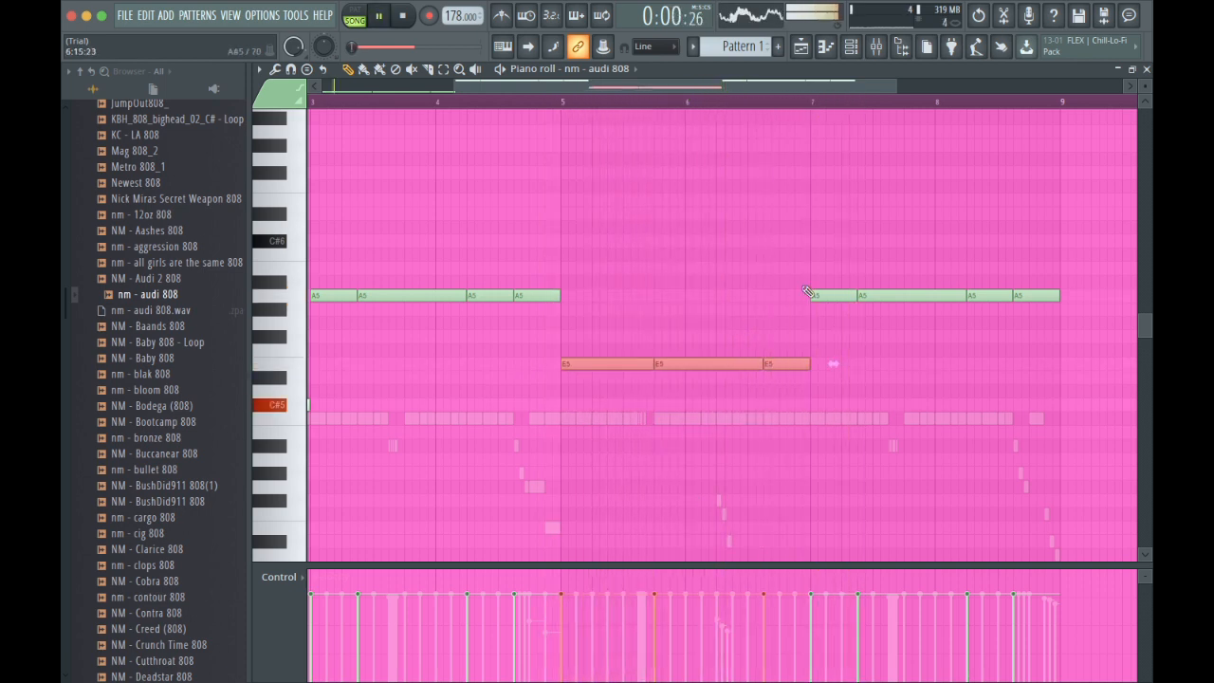
Transpose the four A5 notes in bars 7 and 8 down to B4 and deselect them.
drag(806, 291, 1061, 303)
key(shift+Down)
key(shift+Down)
key(shift+Down)
key(shift+Down)
key(shift+Down)
key(shift+Down)
key(shift+Down)
key(shift+Down)
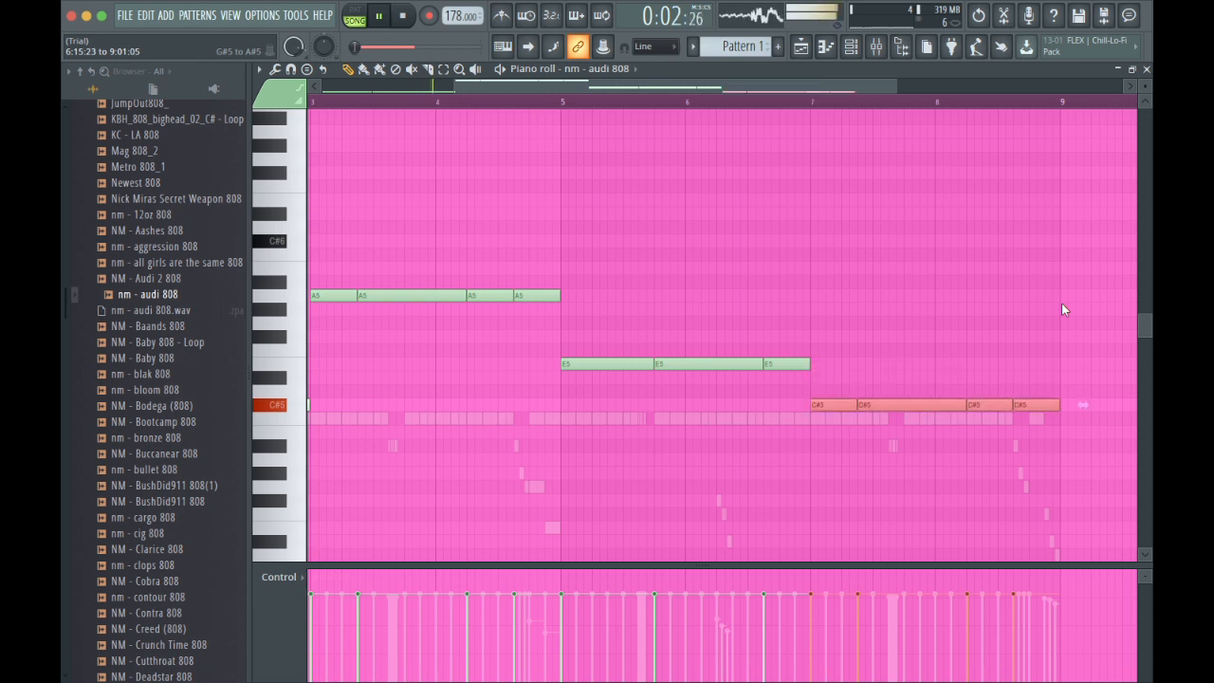
key(shift+Down)
key(shift+Down)
key(shift+Down)
key(shift+Up)
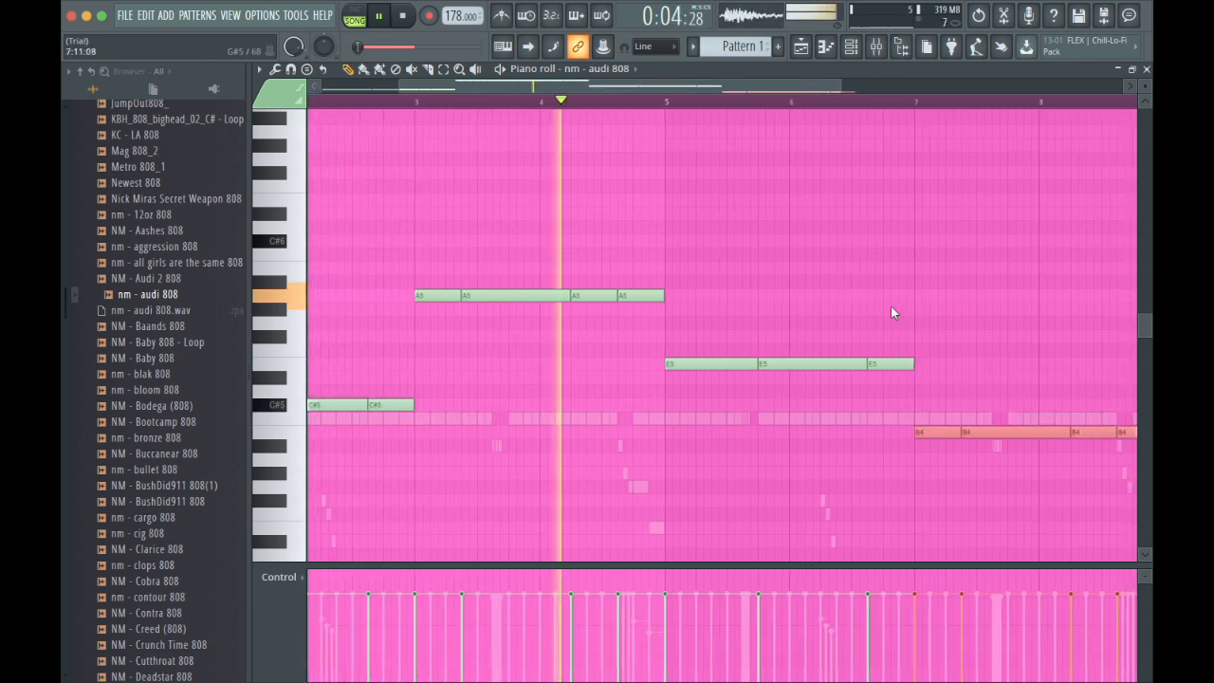
key(ctrl+d)
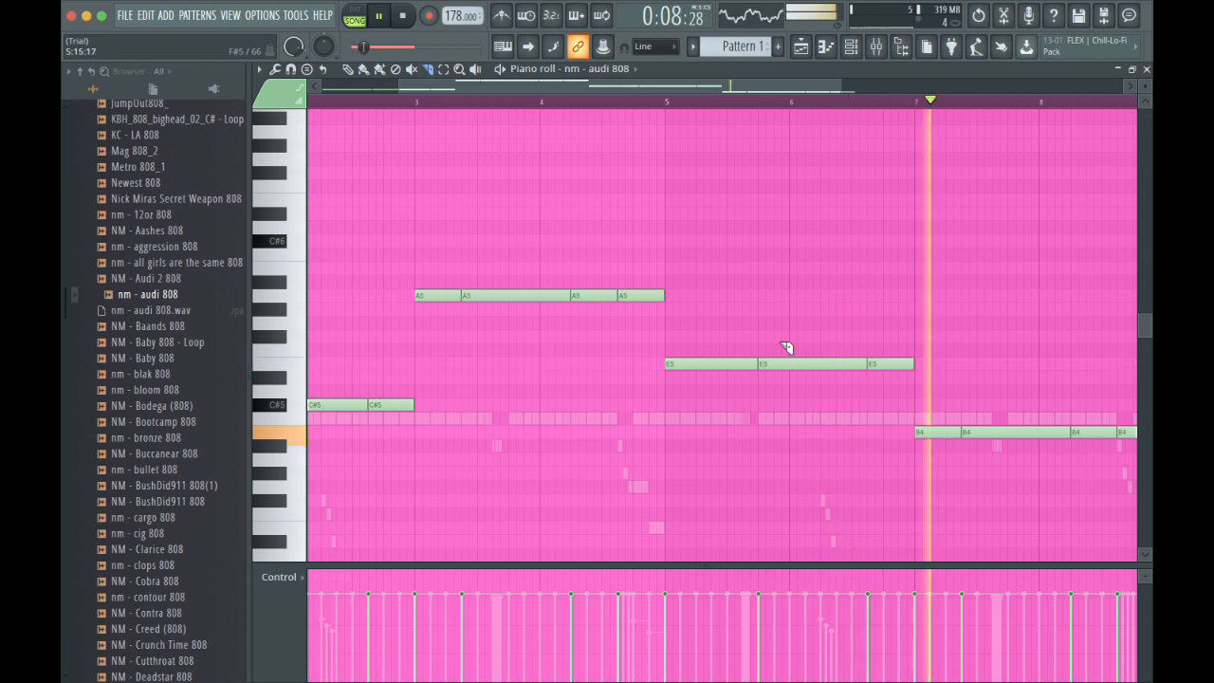
Slice the long middle E5 note twice, just before the end of bar 5 and a quarter of the way into bar 6.
drag(772, 382, 773, 384)
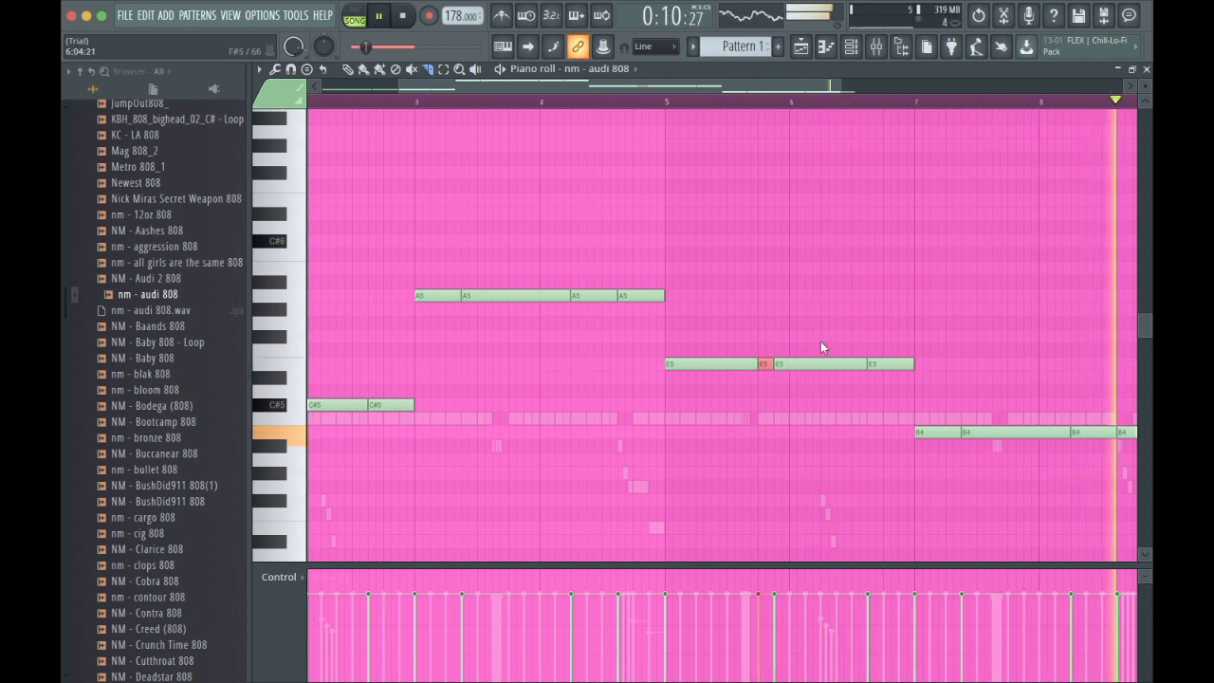
drag(823, 345, 831, 379)
scroll(883, 301, right, 1)
scroll(883, 301, down, 1)
scroll(883, 306, right, 1)
scroll(890, 323, down, 1)
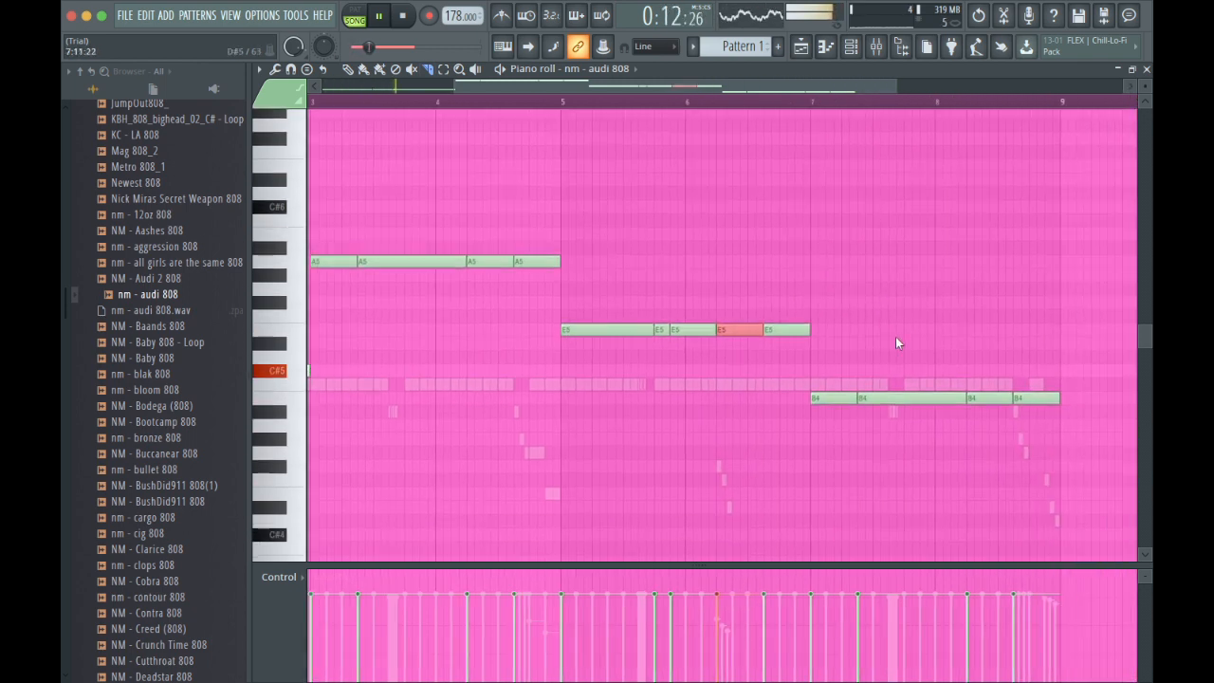
Load ny - Fuel kick from the Nick Young - Frost kit's Kicks folder as a new channel, and copy the 808's notes into it.
click(849, 49)
scroll(181, 296, up, 15)
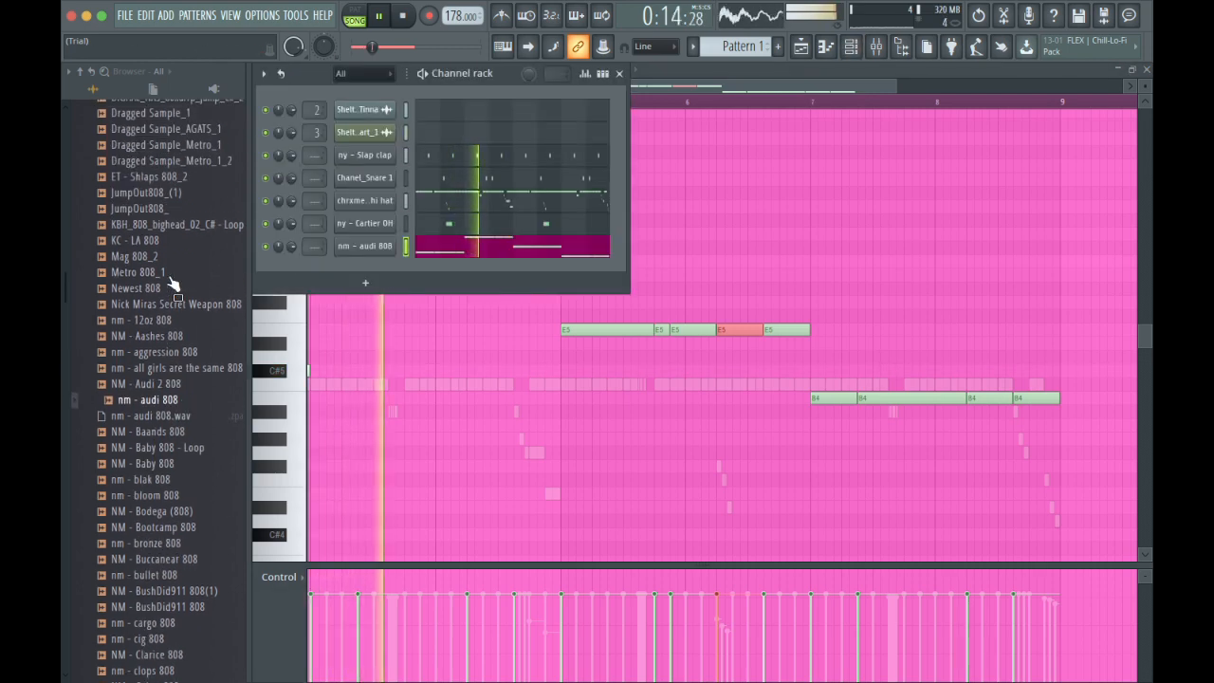
scroll(170, 279, up, 1)
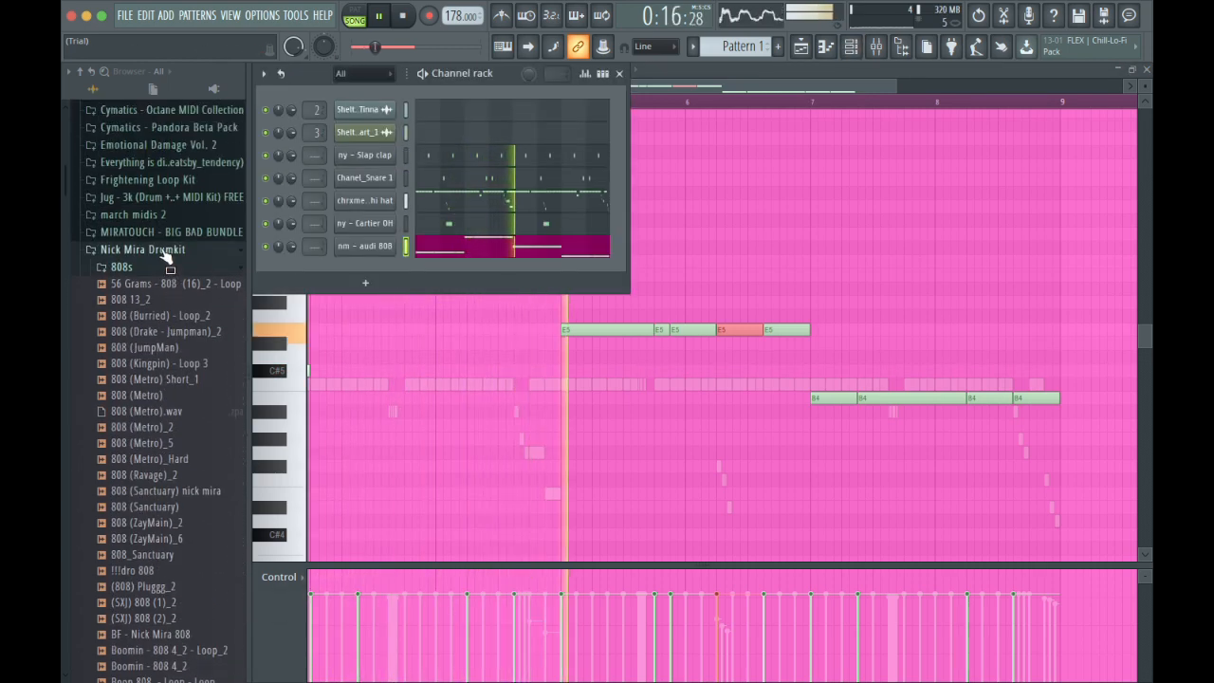
click(162, 254)
scroll(176, 264, down, 2)
click(196, 282)
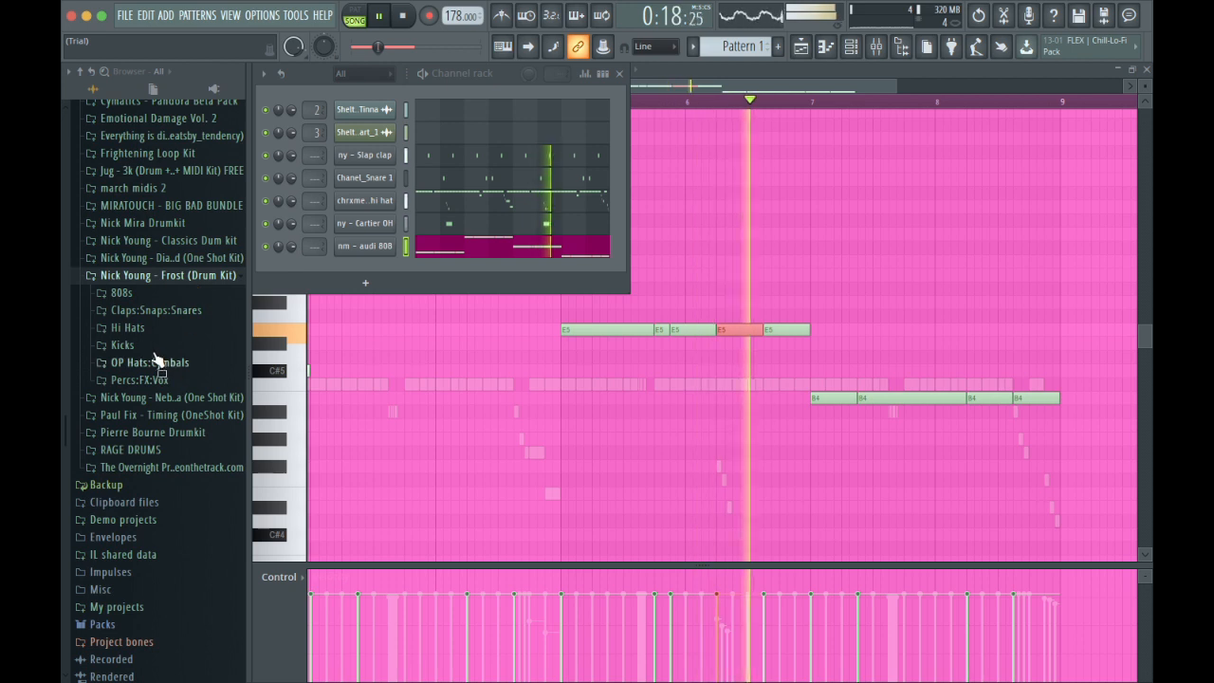
click(123, 344)
click(152, 426)
drag(160, 436, 403, 270)
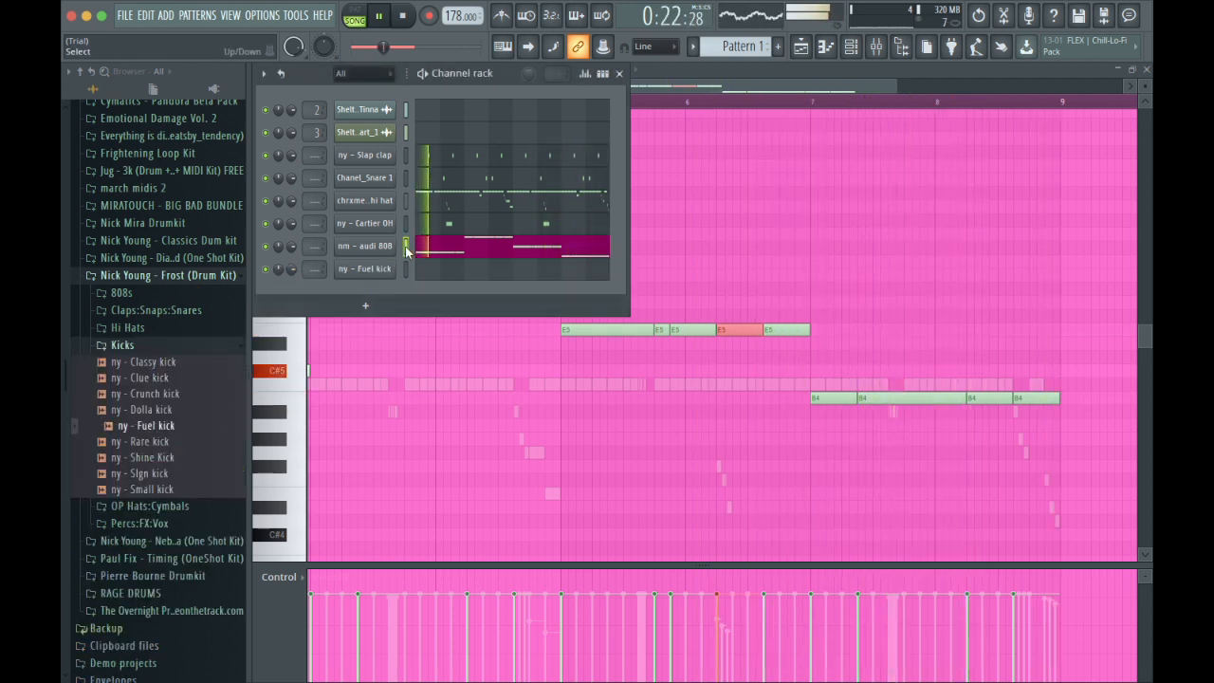
key(Down)
key(super+v)
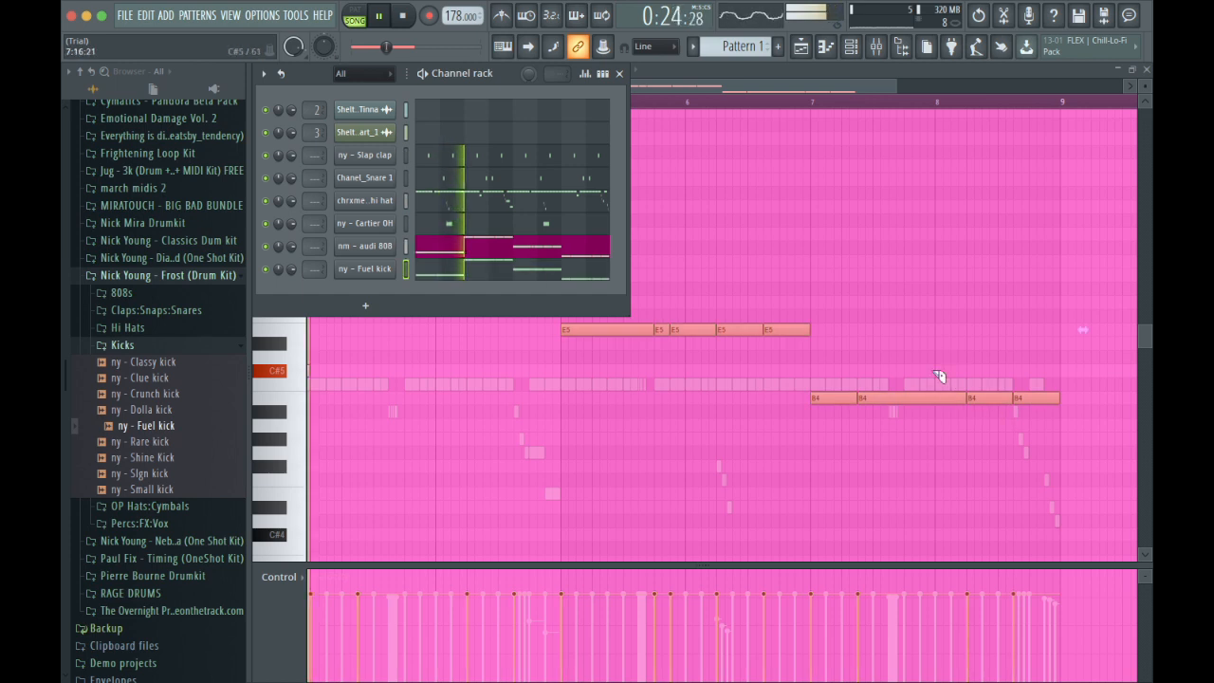
Slice the long B4 note three quarters through bar 7 in the nm - audi 808 channel, and undo a trial shortening of its notes.
drag(906, 376, 904, 423)
super+click(888, 306)
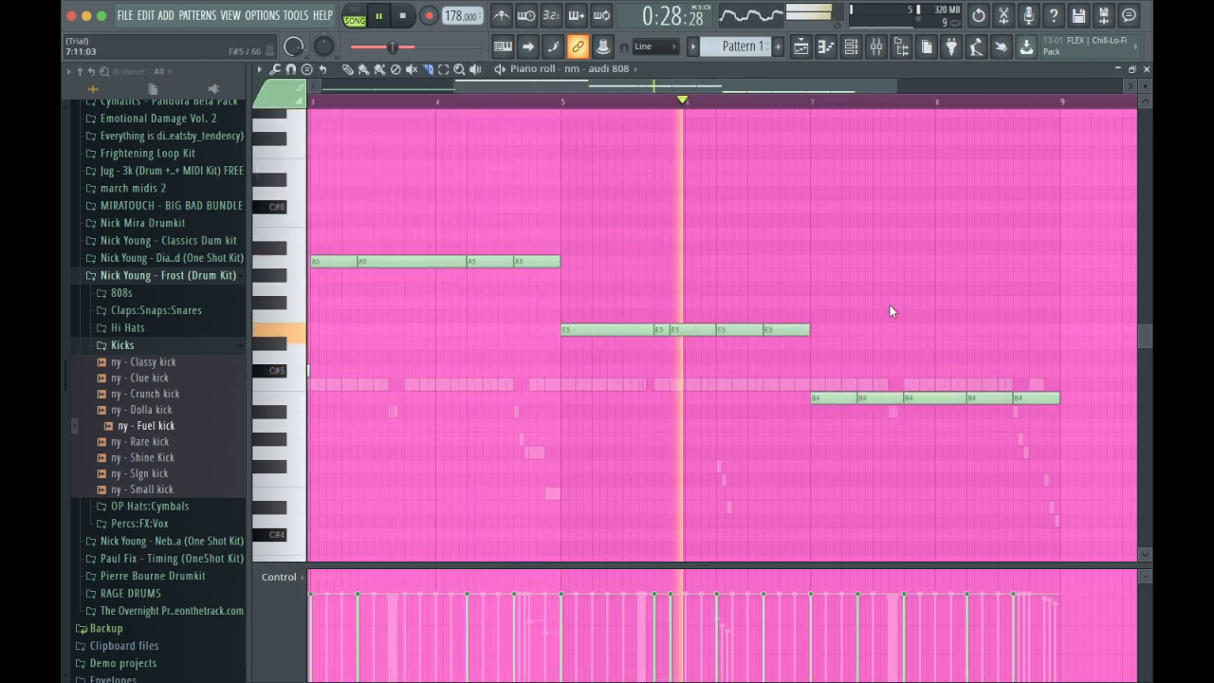
key(shift+d)
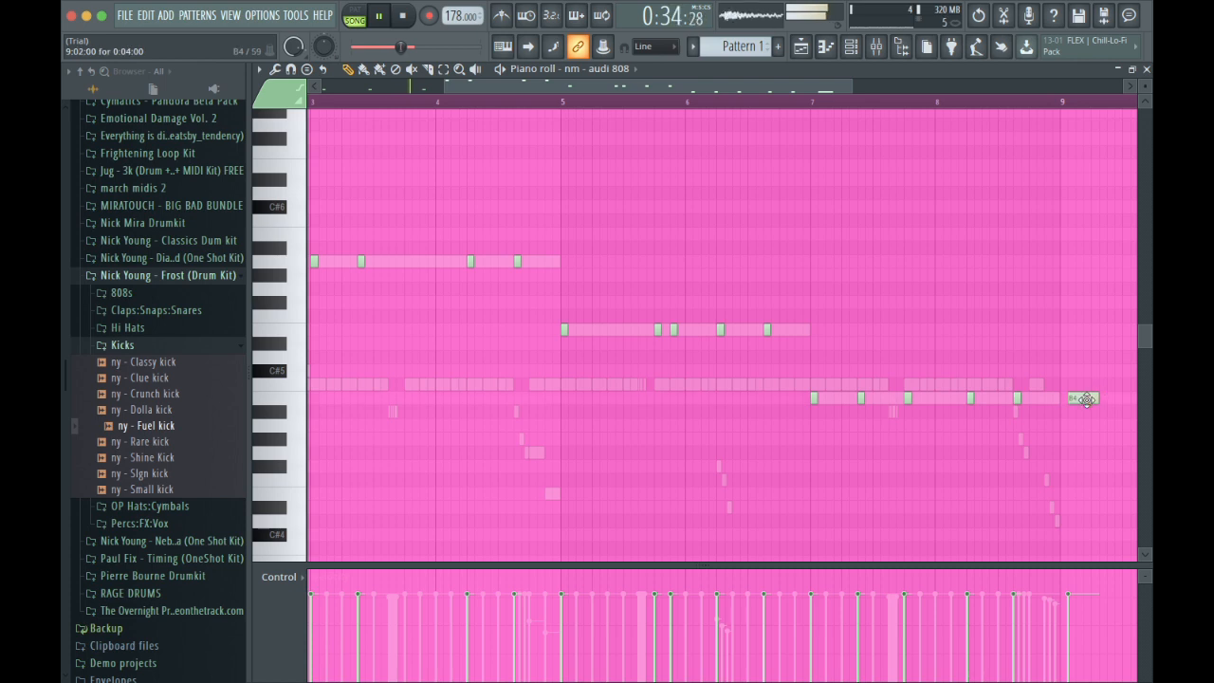
key(ctrl+z)
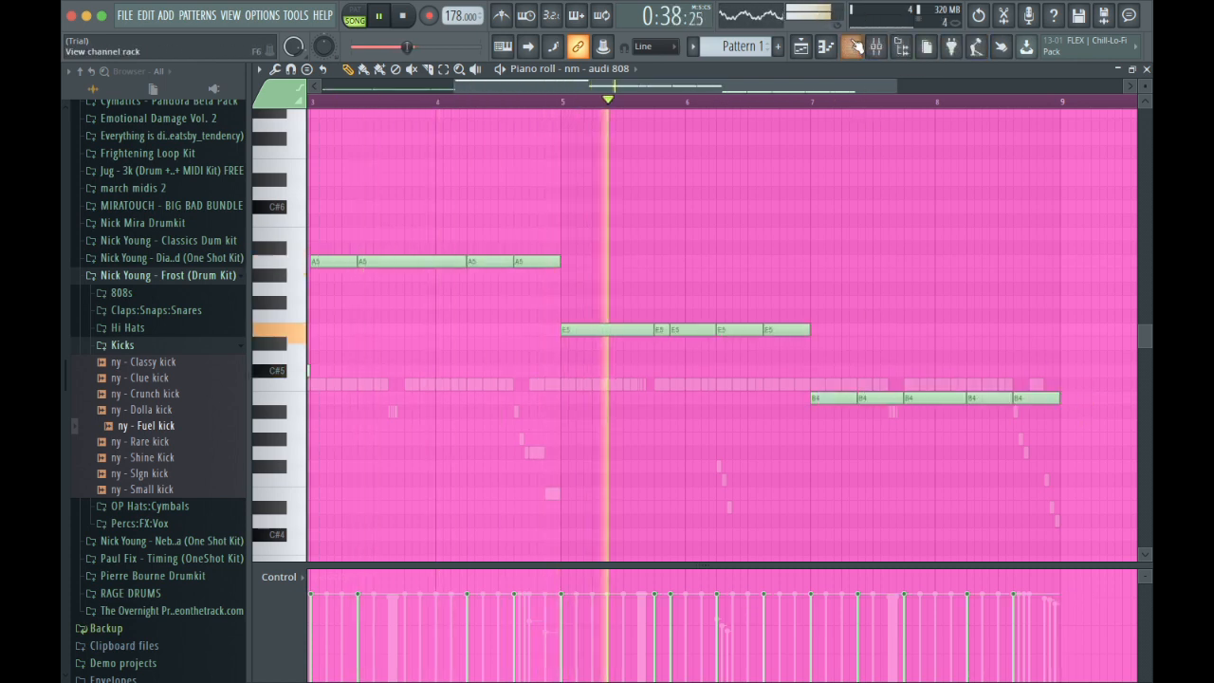
Shorten all notes of the ny - Fuel kick channel to brief hits at their existing start positions.
key(F6)
key(F6)
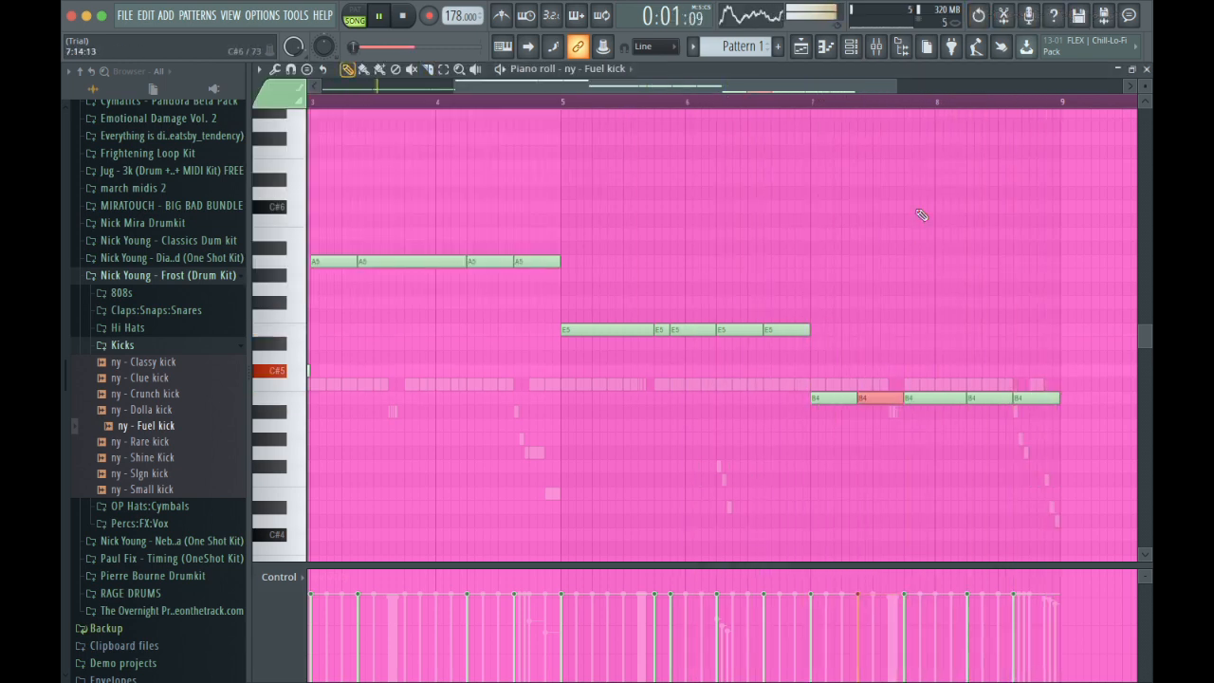
click(896, 330)
scroll(841, 345, down, 1)
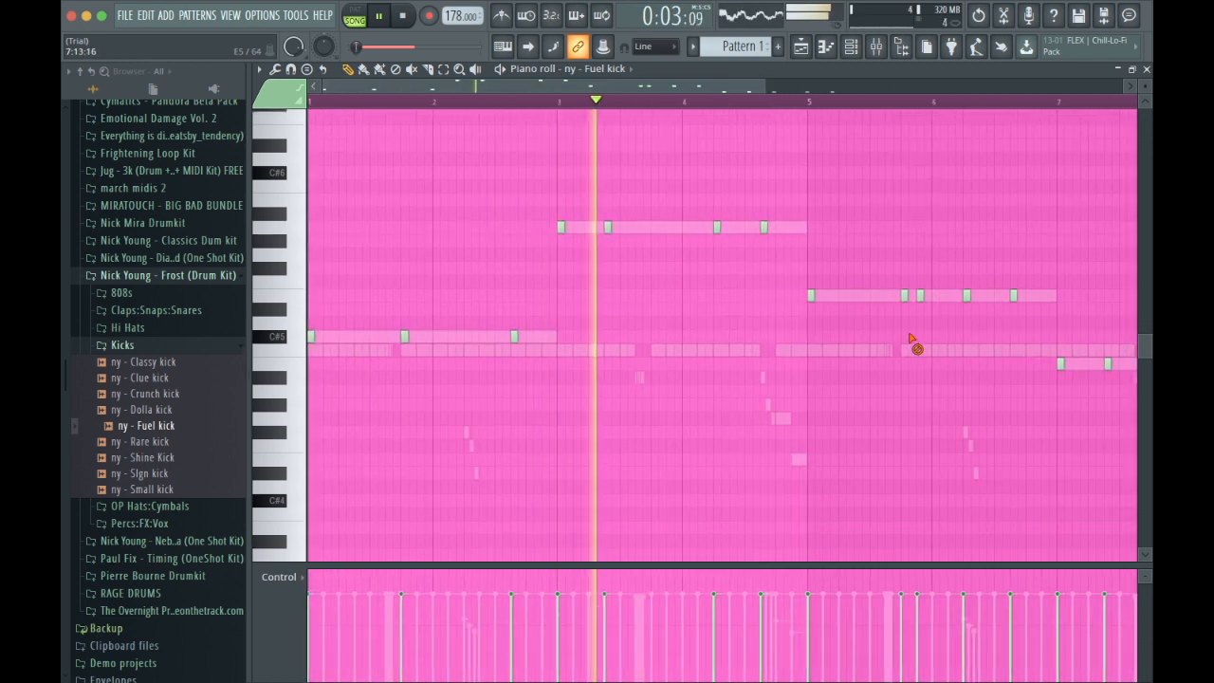
Transpose the Fuel kick's A5 notes down to E5, and all its E5 notes down to B4.
click(290, 232)
key(shift+Down)
key(shift+Down)
key(shift+Down)
key(shift+Down)
key(shift+Down)
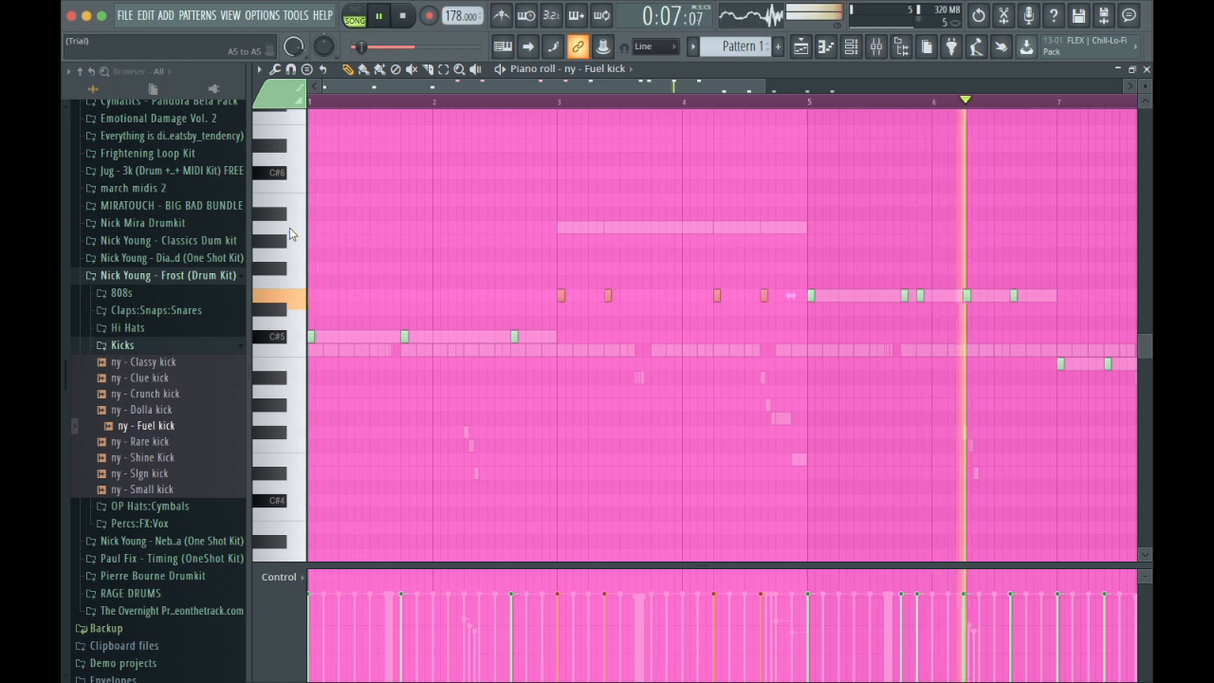
click(280, 302)
key(shift+Down)
key(shift+Down)
key(shift+Down)
key(shift+Down)
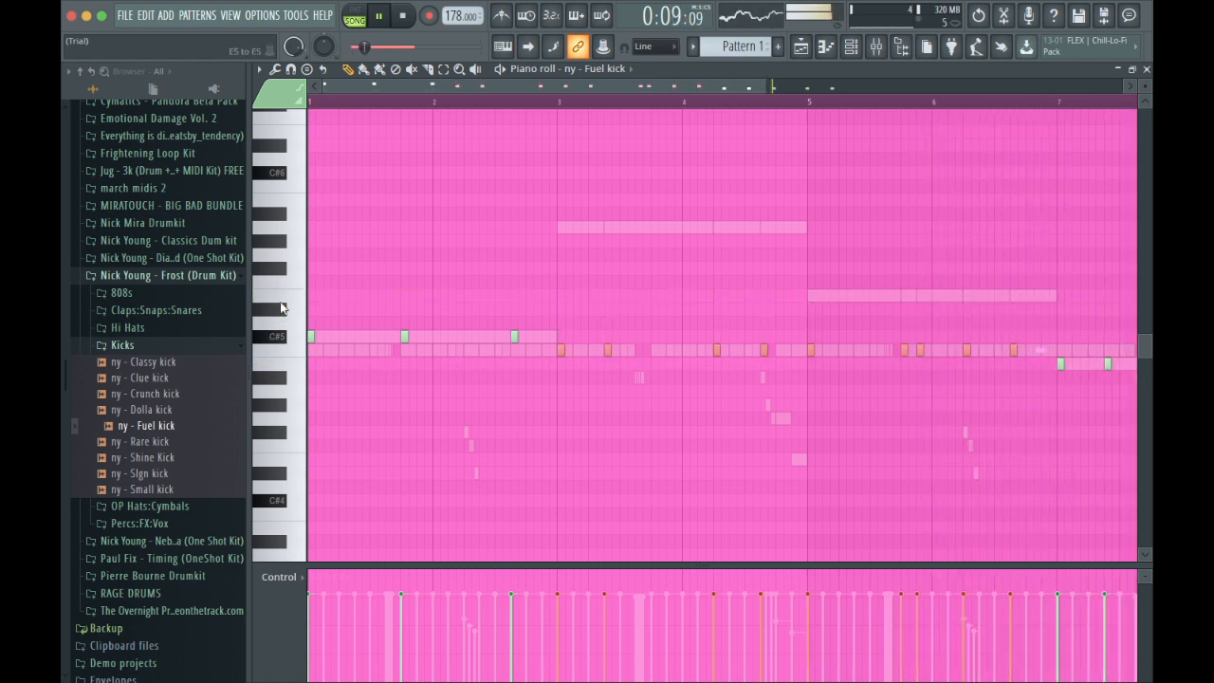
Transpose the Fuel kick's C#5 notes down to B4, and lower all of the kick notes to A#4.
click(281, 336)
key(shift+Down)
key(shift+Down)
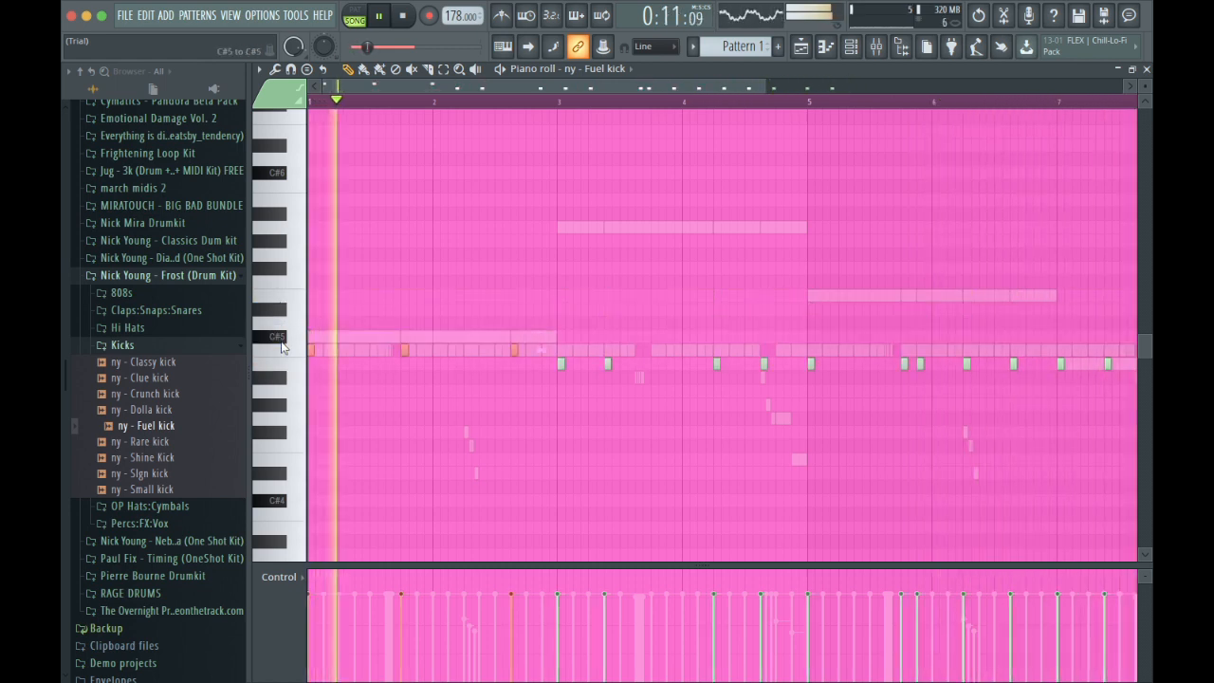
right_click(400, 341)
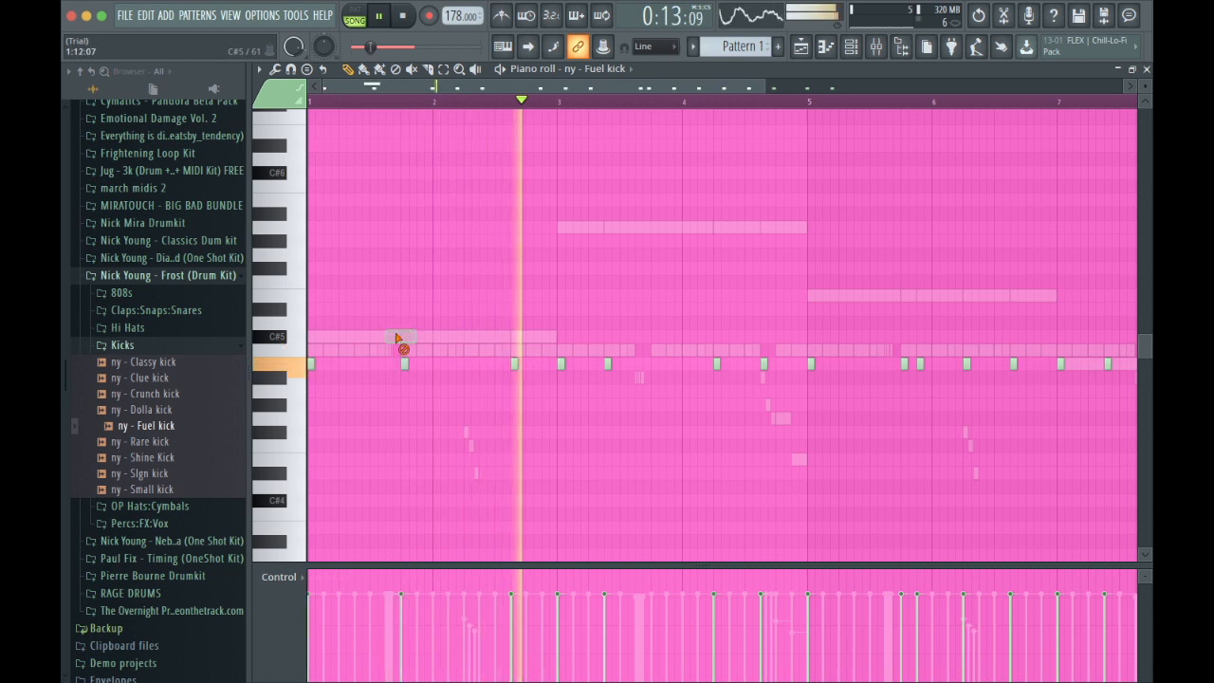
key(shift+Down)
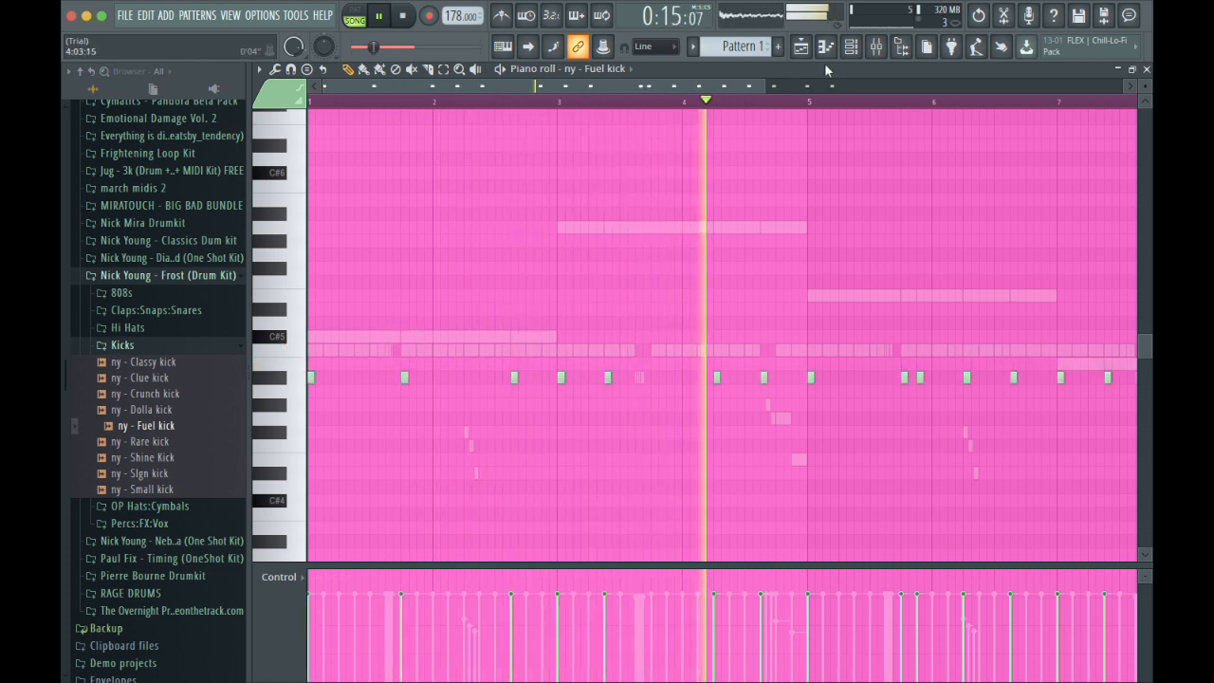
Audition the Frost kit's OP Hats:Cymbals samples, add ny - Rate cym as a channel, and place a short C5 note at the start of bar 1.
click(851, 48)
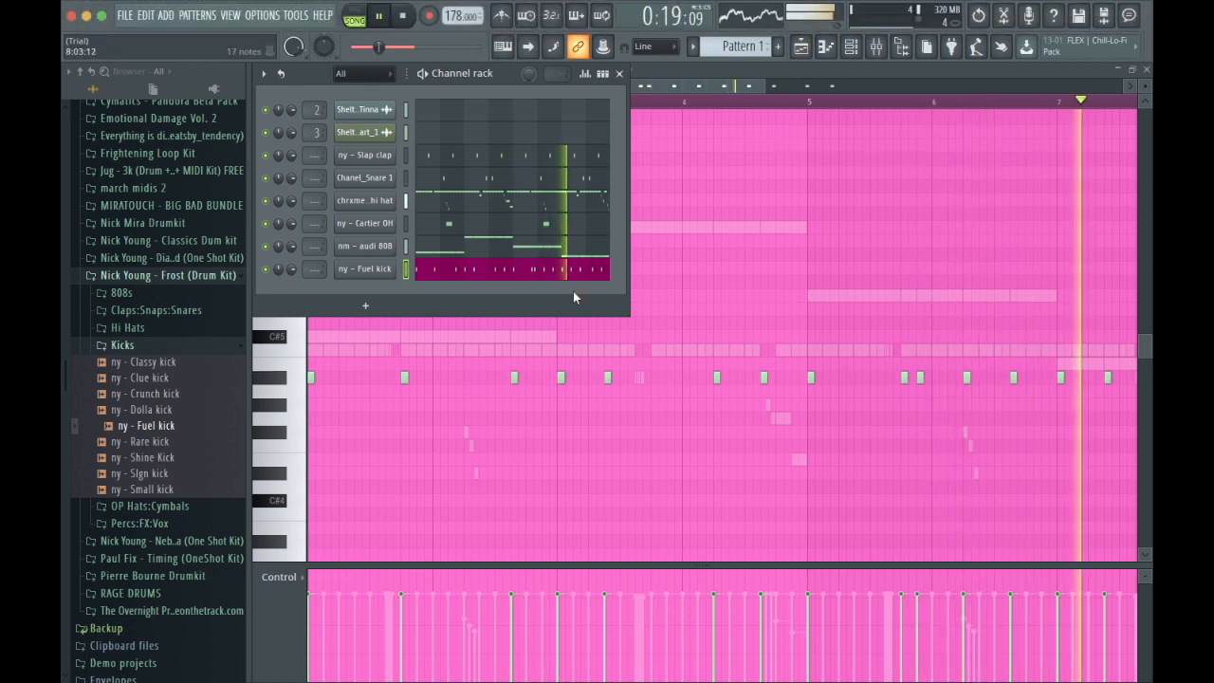
click(195, 347)
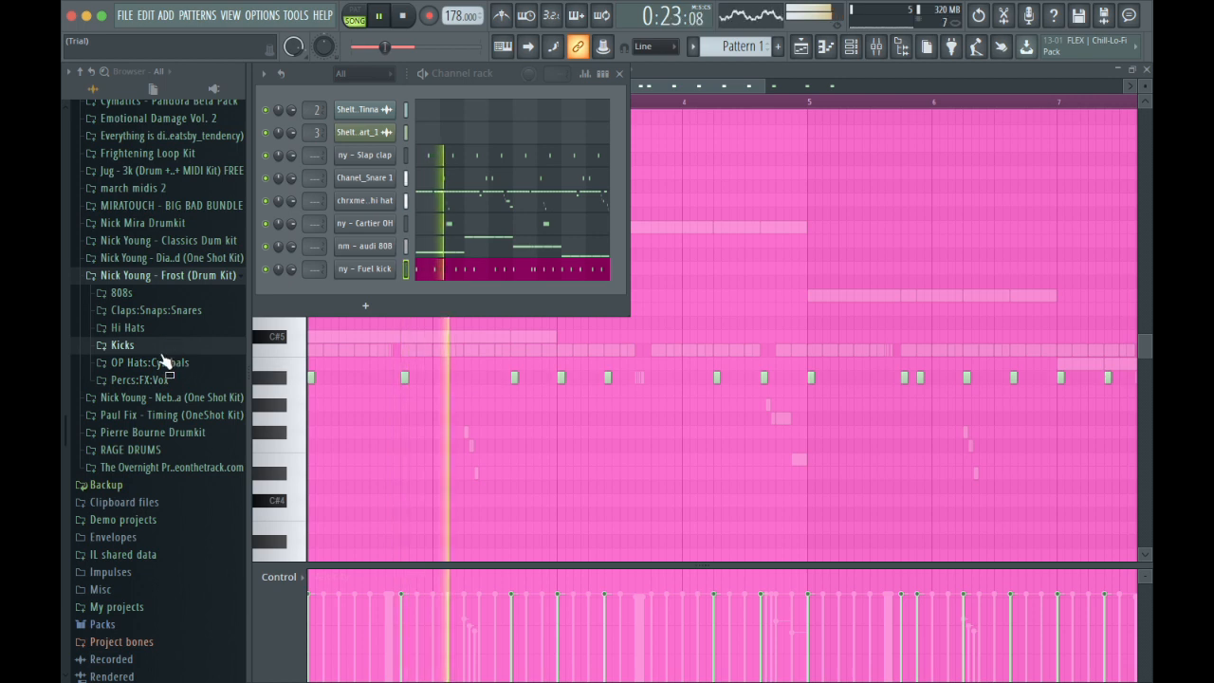
click(164, 379)
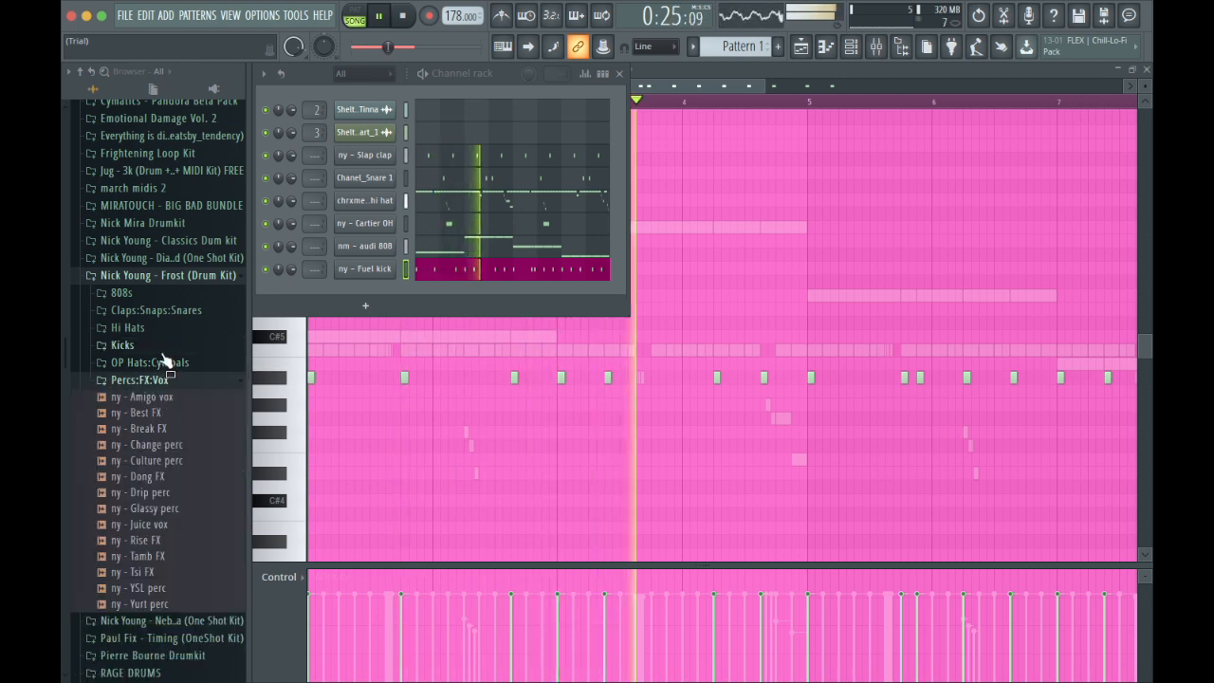
click(175, 362)
click(174, 381)
click(152, 394)
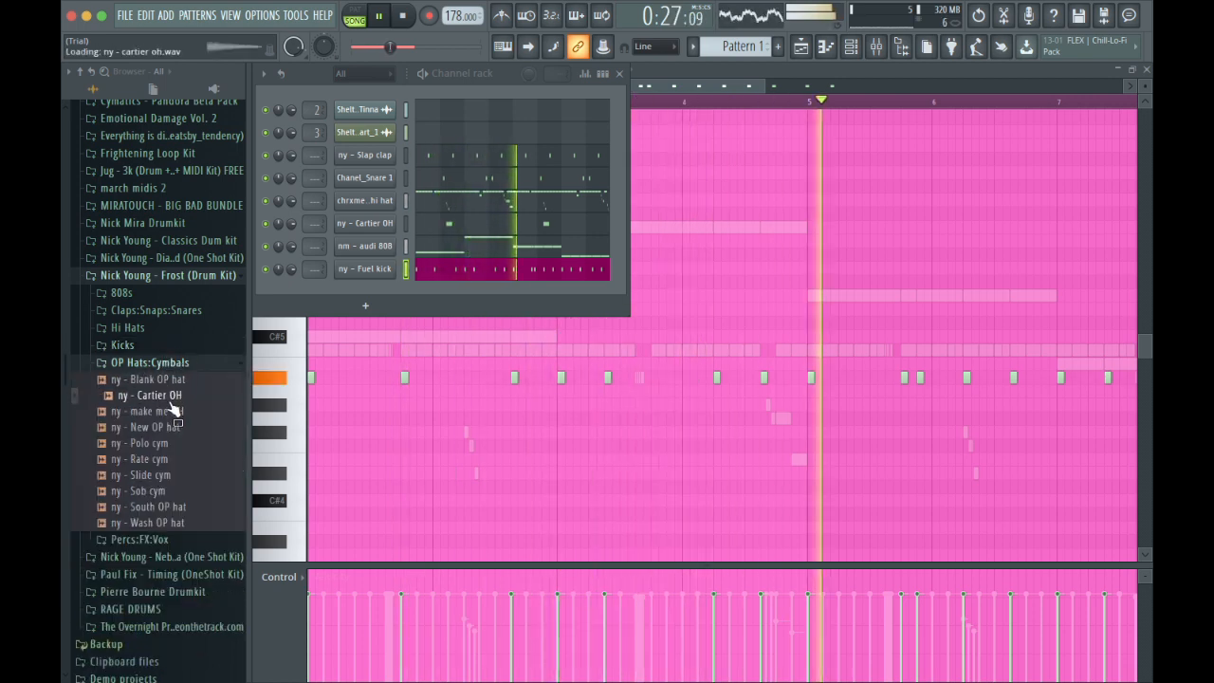
click(170, 411)
click(171, 427)
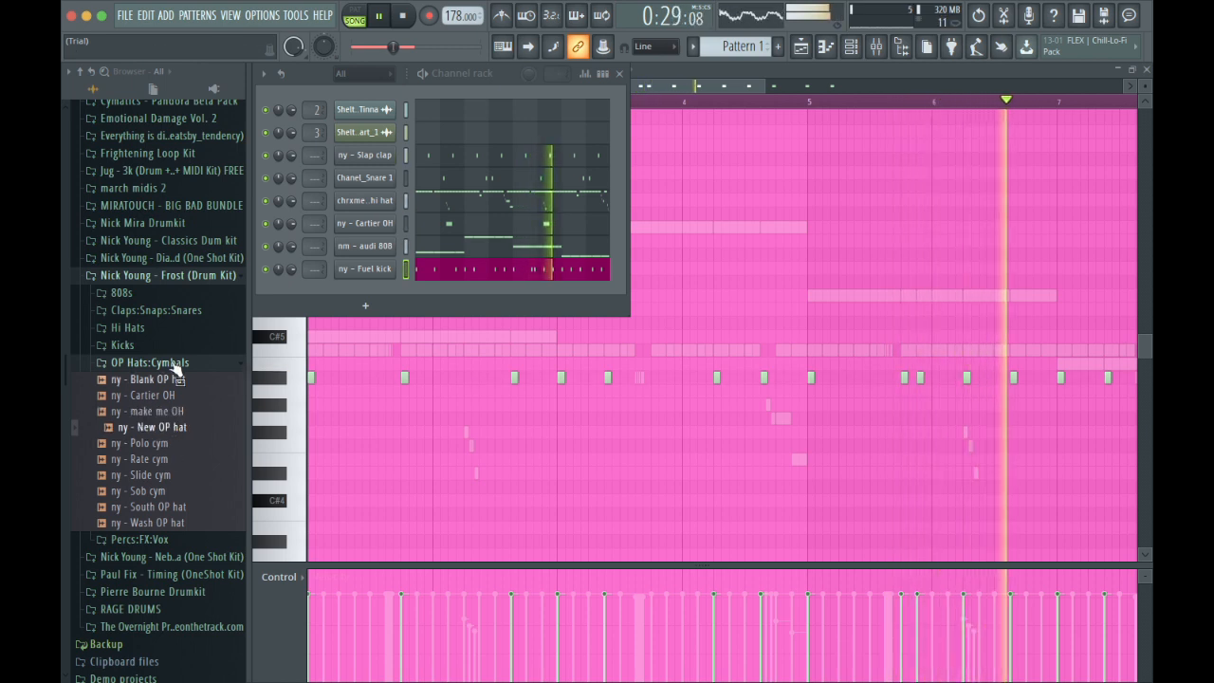
click(171, 443)
click(170, 458)
click(173, 474)
click(176, 490)
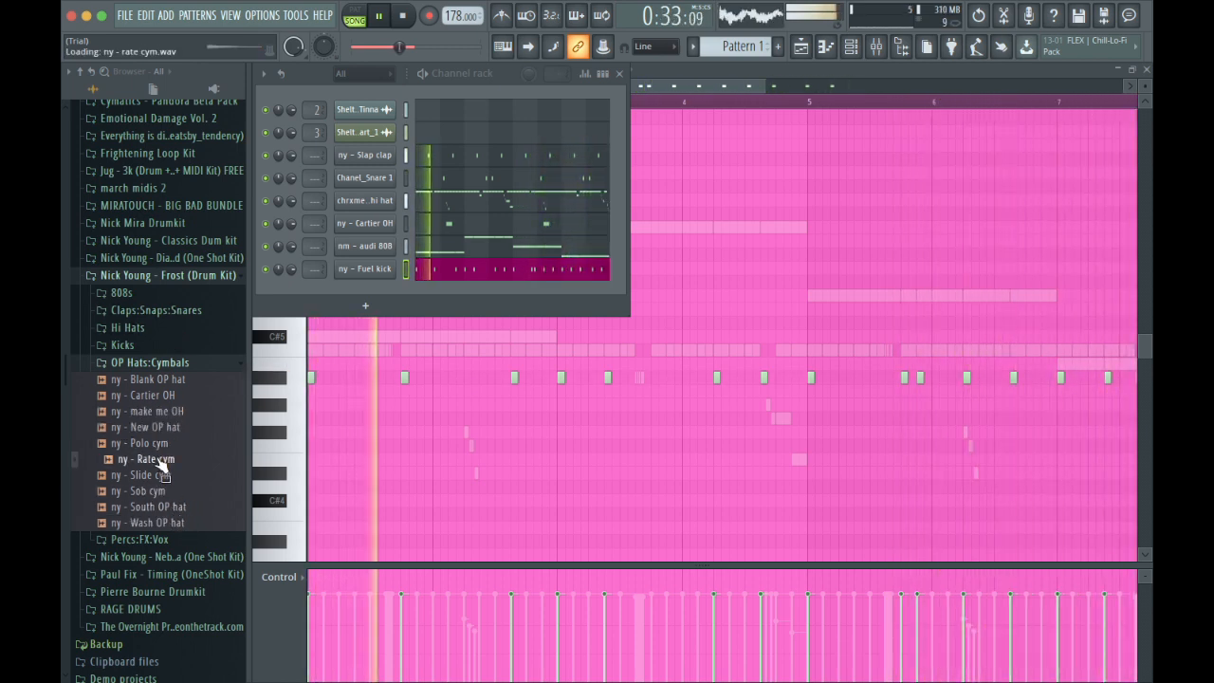
drag(384, 294, 318, 350)
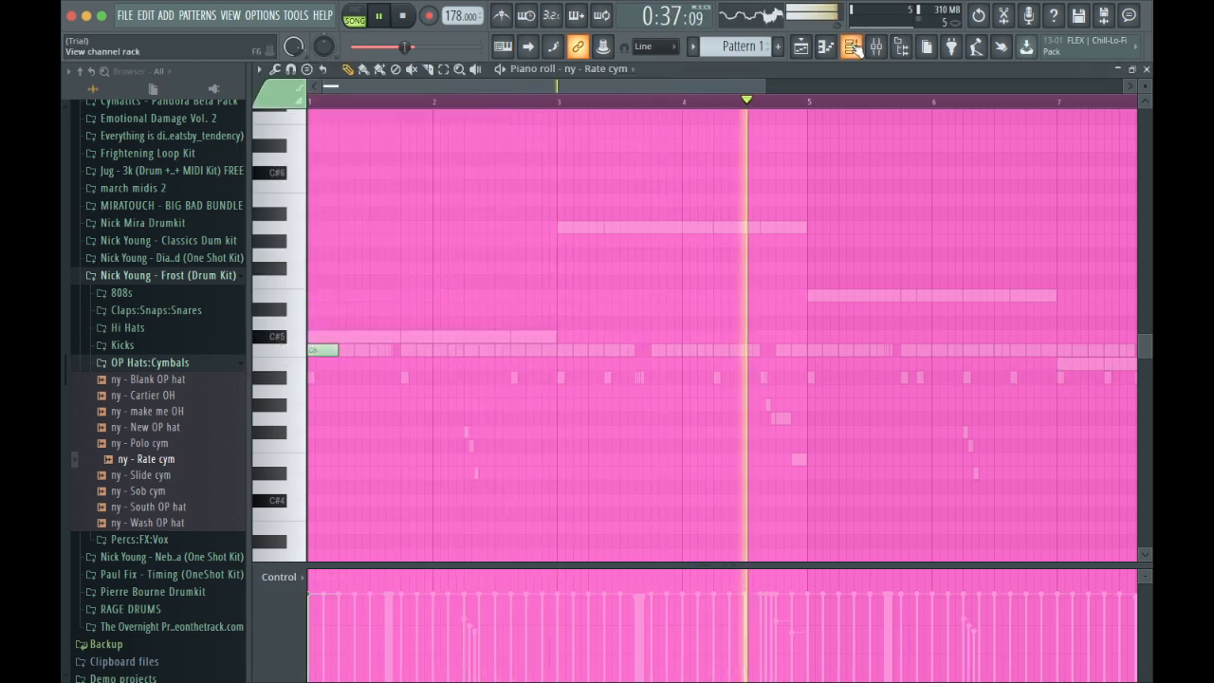
Split Pattern 1 into a separate pattern for each channel and collapse the Nick Young - Frost kit folder.
click(798, 47)
click(802, 48)
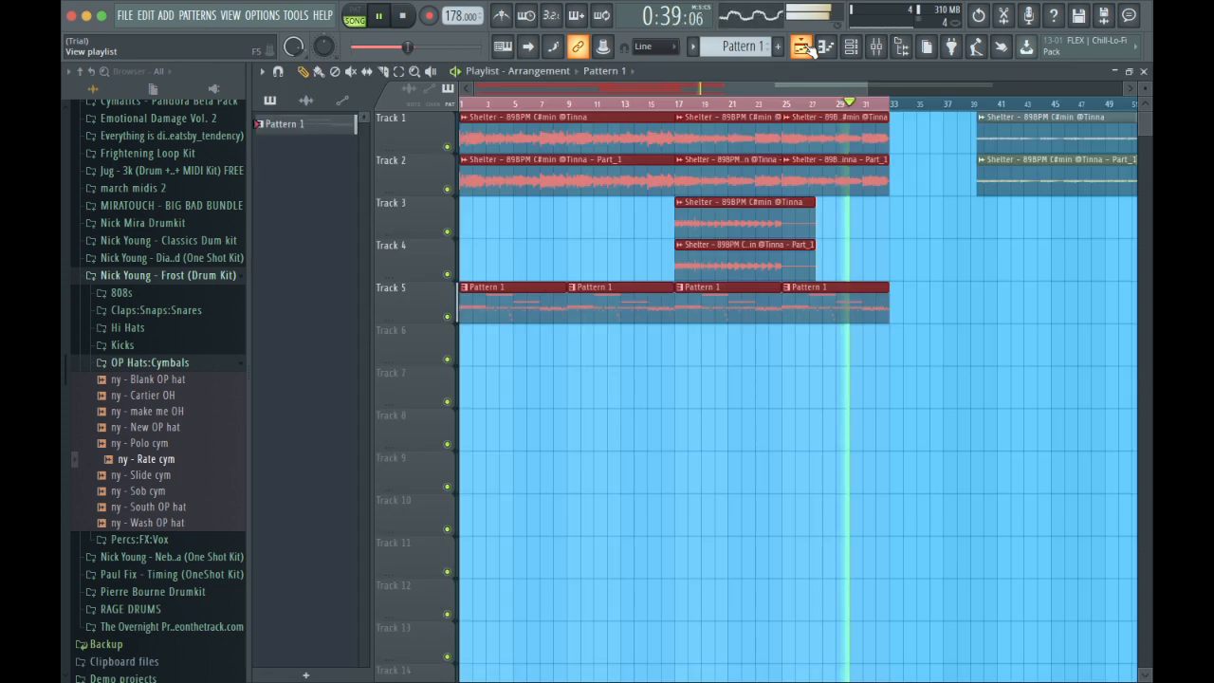
click(853, 48)
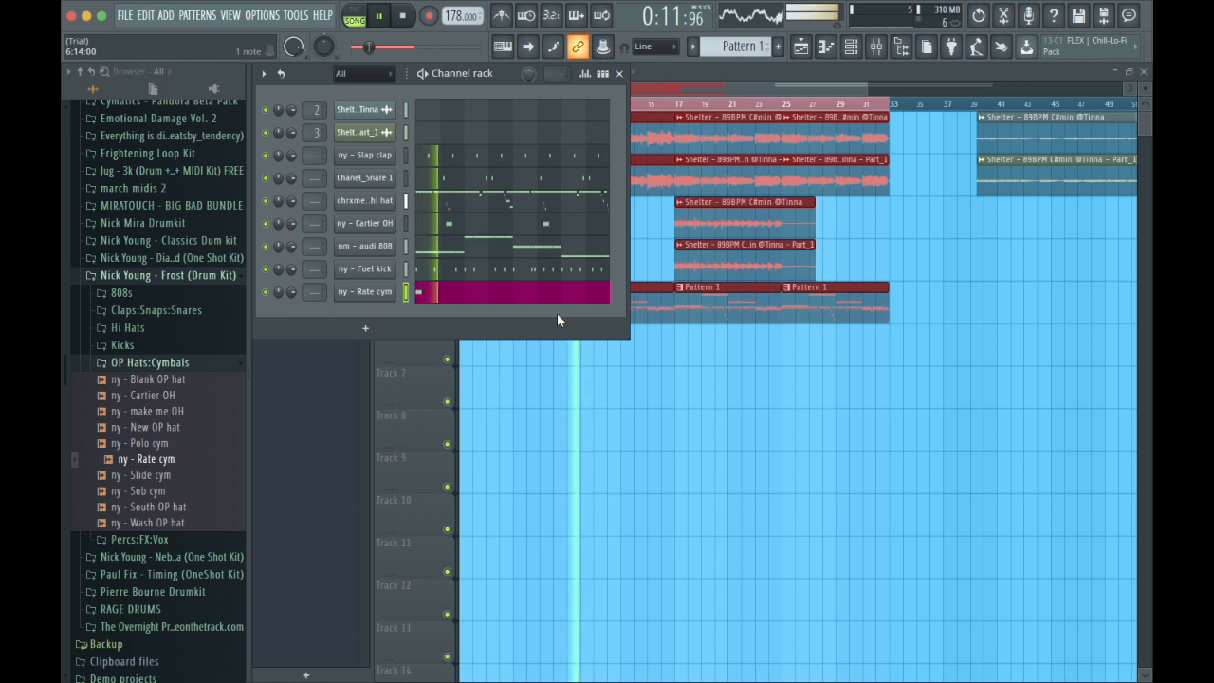
click(224, 275)
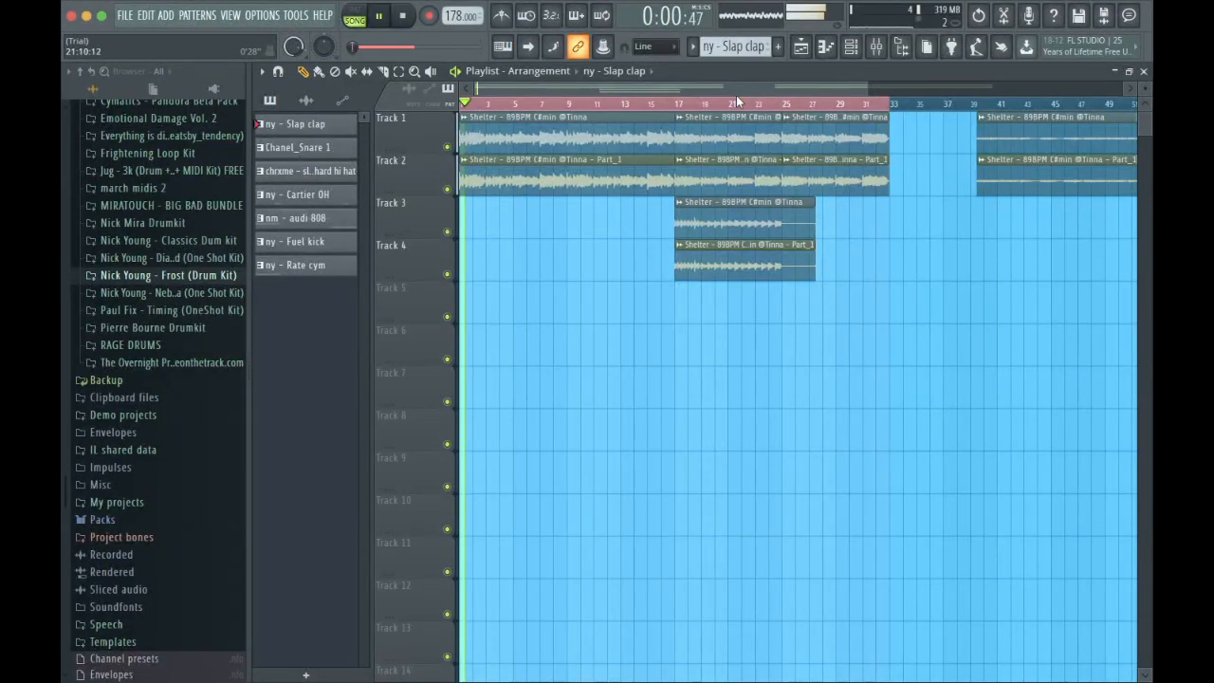
Move the quiet Shelter clips to tracks 5–6 at bar 1, eight-bar pairs to tracks 3–4 at bars 1 and 37, the long pair to bar 9.
scroll(741, 105, down, 2)
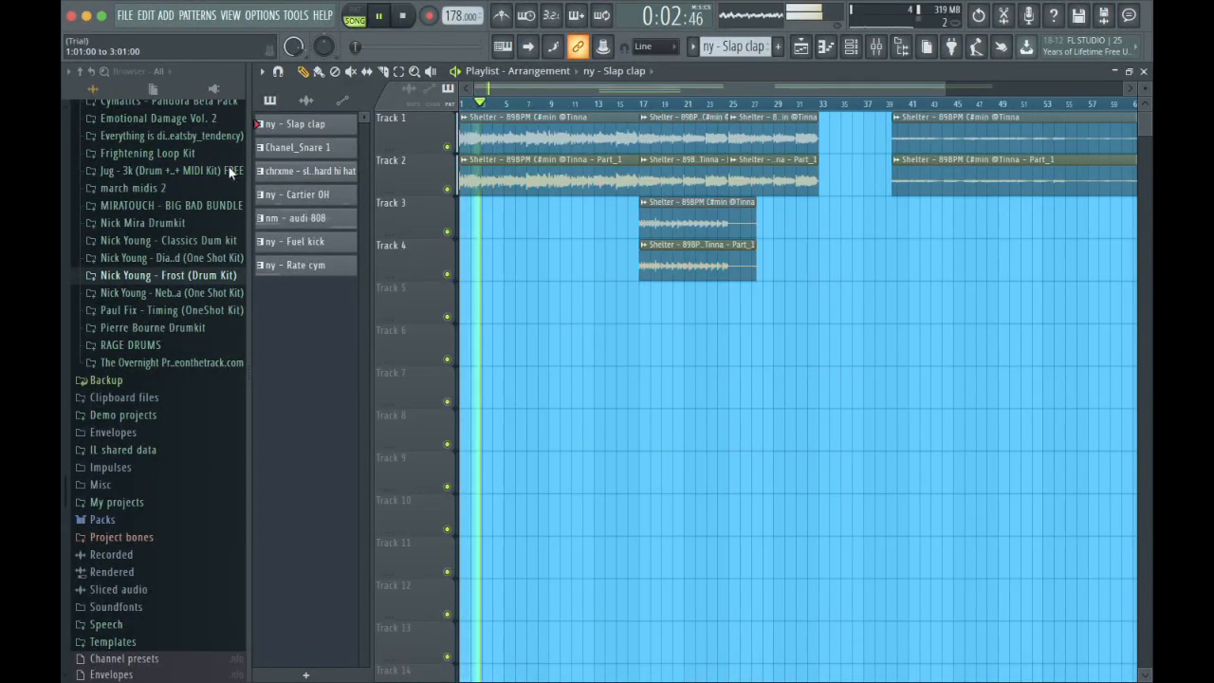
drag(711, 271, 479, 237)
drag(762, 223, 900, 264)
drag(629, 176, 644, 143)
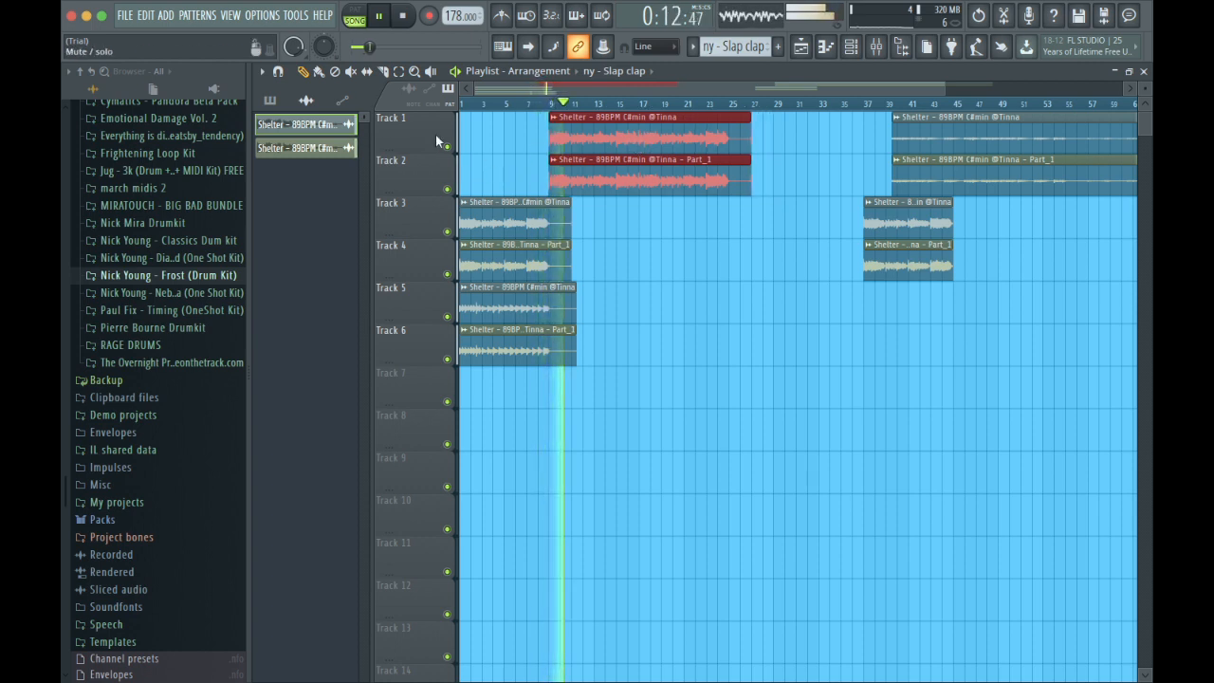
Select all seven channel patterns, from ny - Slap clap to ny - Rate cym, and place them on tracks 7 to 13 at bar 9.
click(271, 100)
click(333, 268)
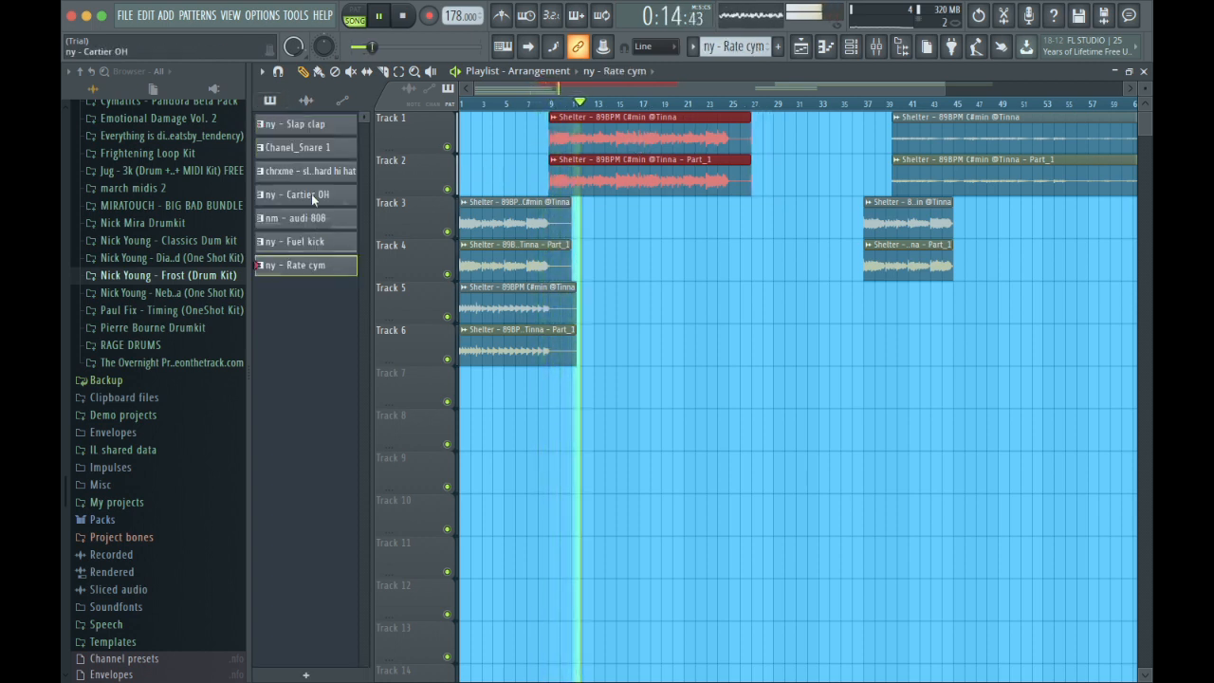
shift+click(298, 126)
drag(298, 126, 578, 405)
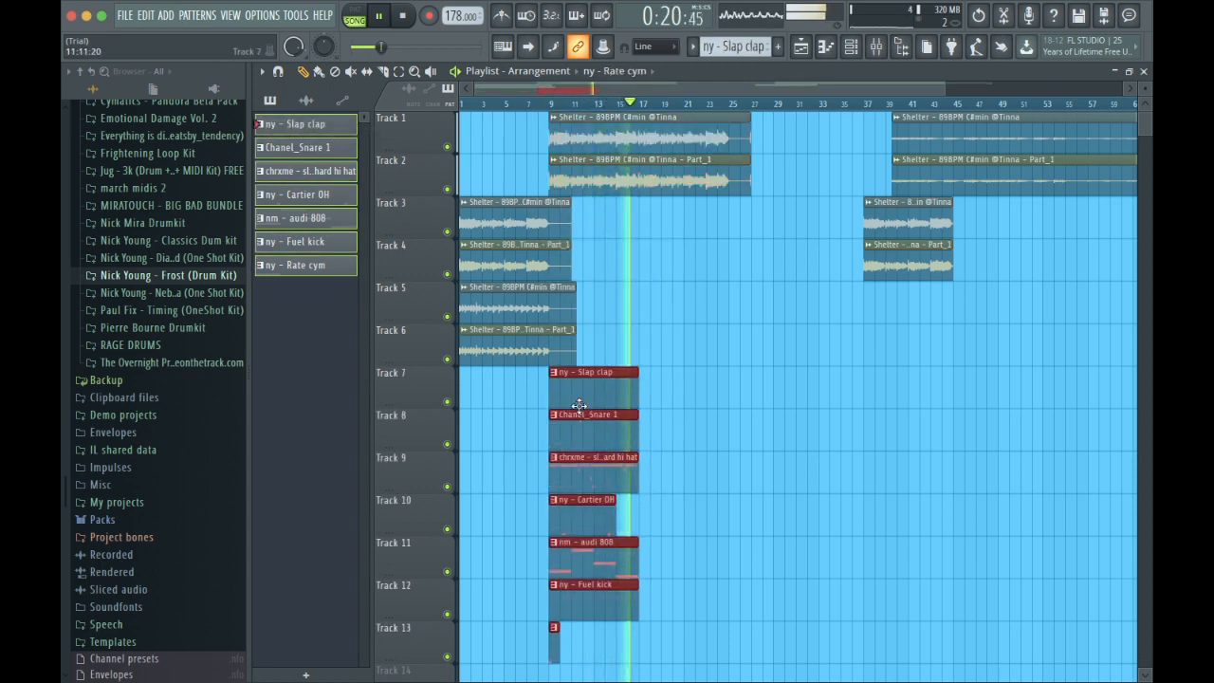
Slice the Shelter Part_1 clip on track 2 at bar 17, delete its earlier half, and play from bar 9.
key(c)
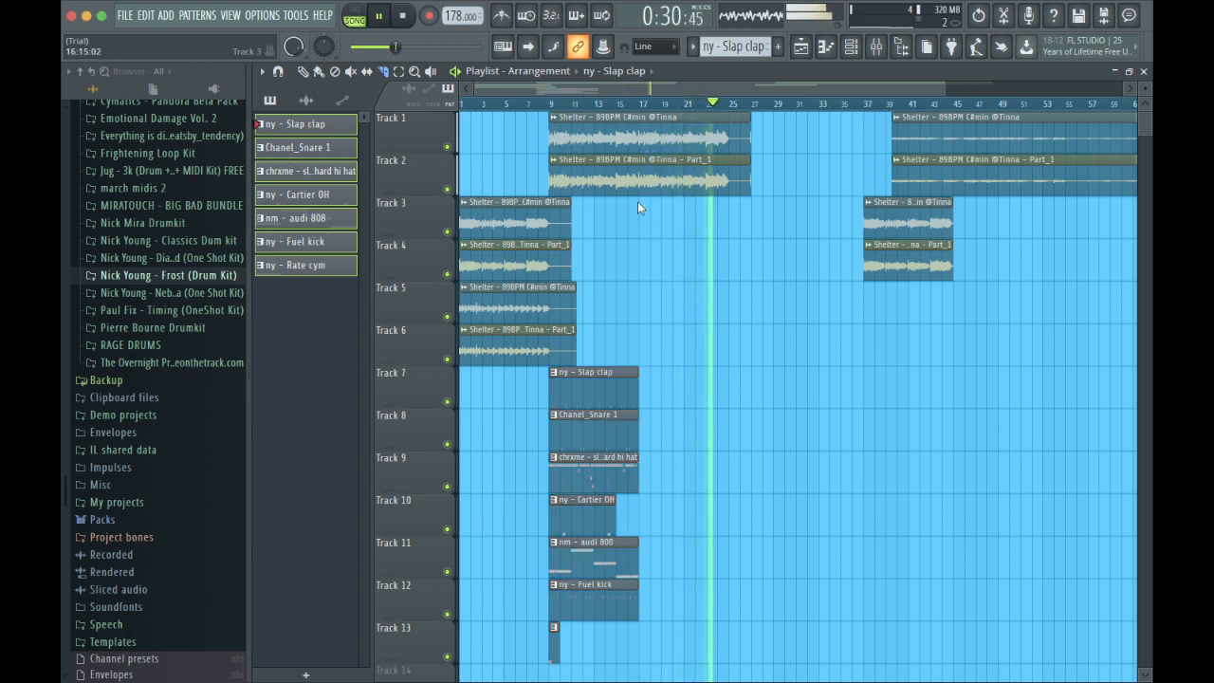
key(c)
click(642, 170)
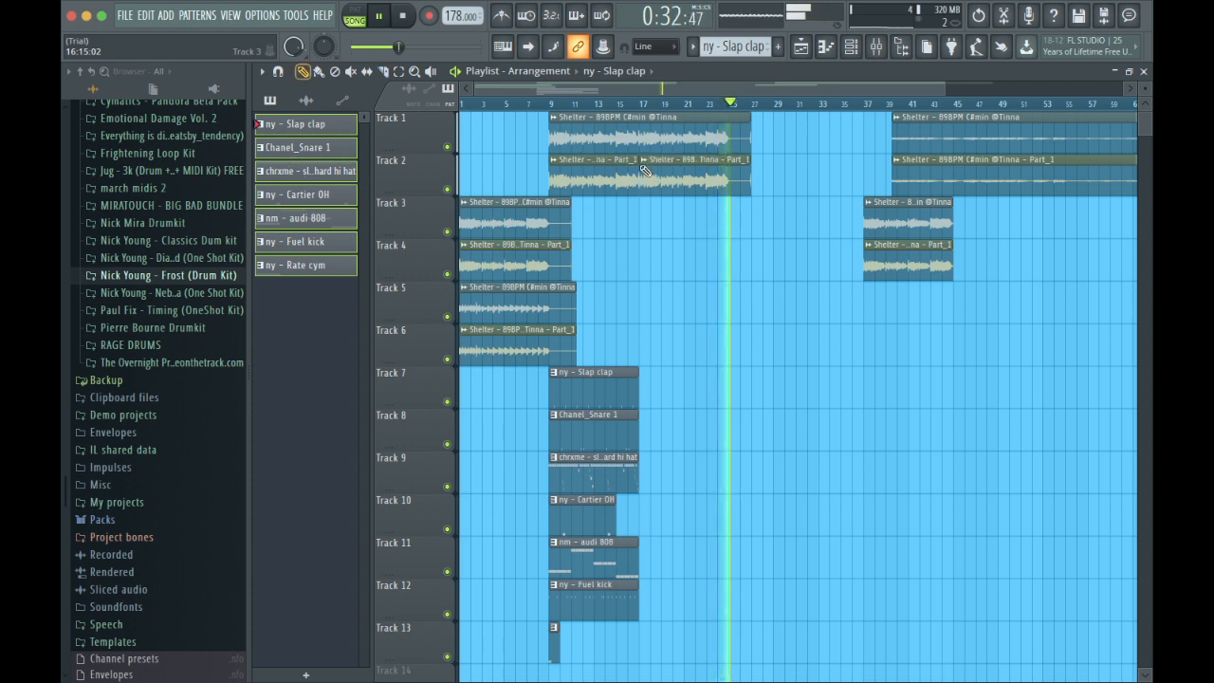
right_click(616, 170)
click(550, 103)
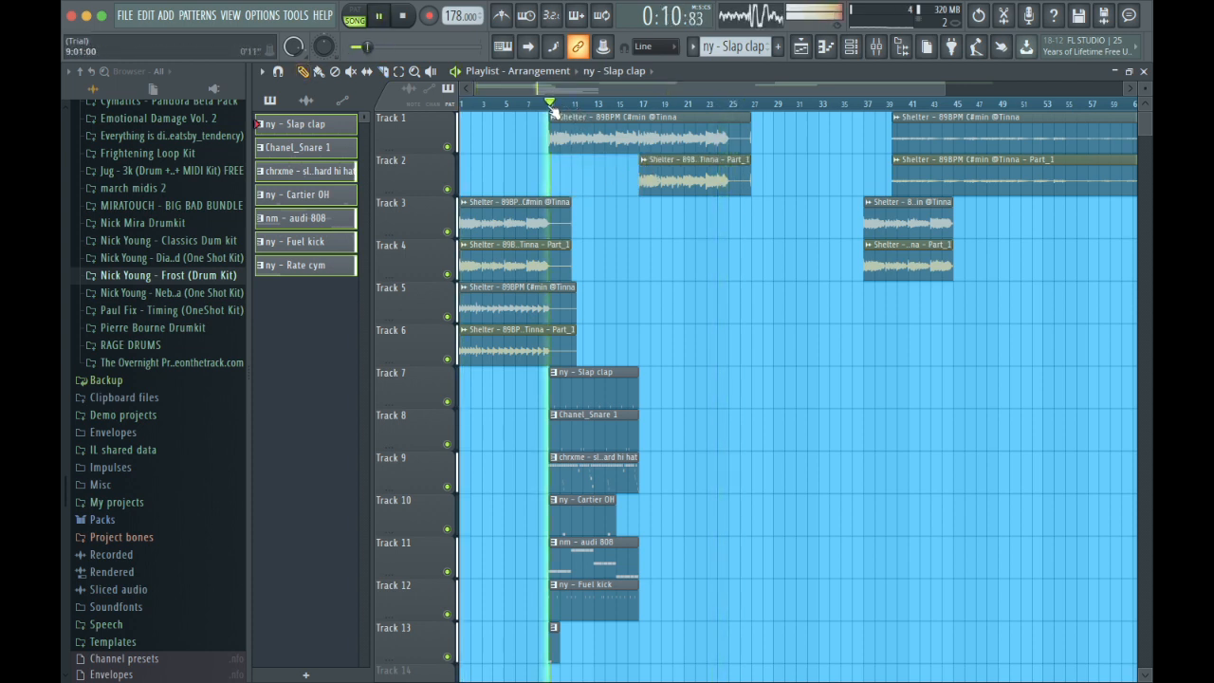
Remove the ny - Fuel kick and nm - audi 808 clips from the section starting at bar 9.
right_click(600, 602)
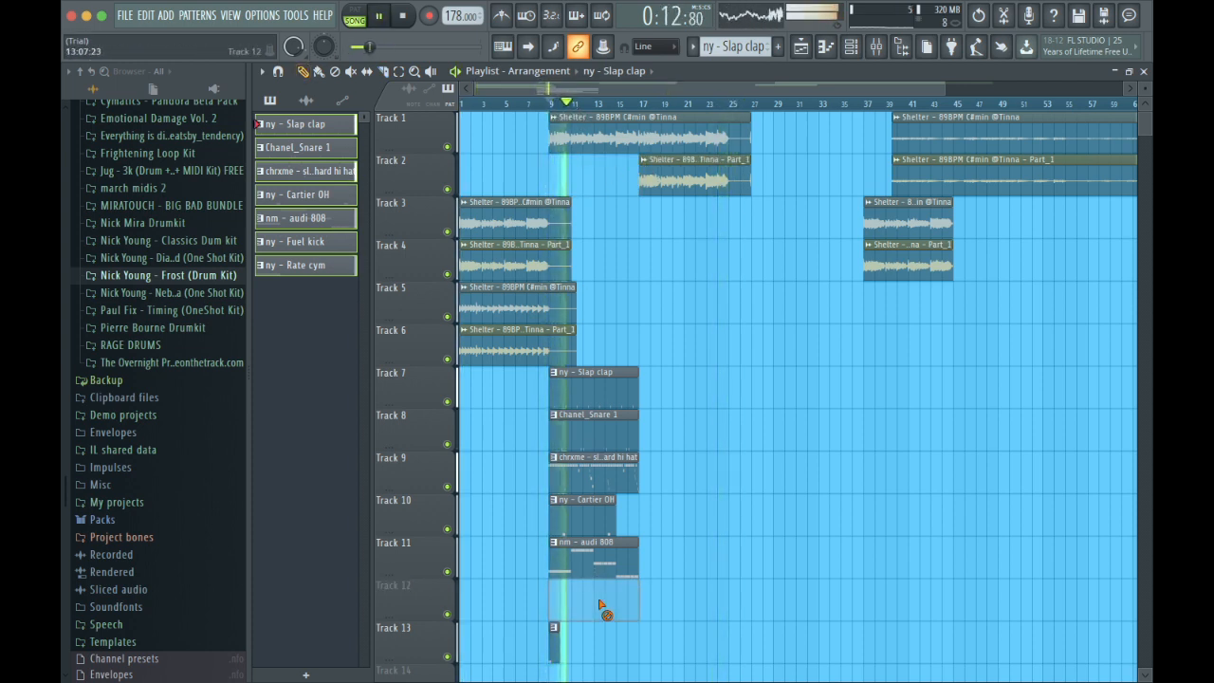
right_click(603, 571)
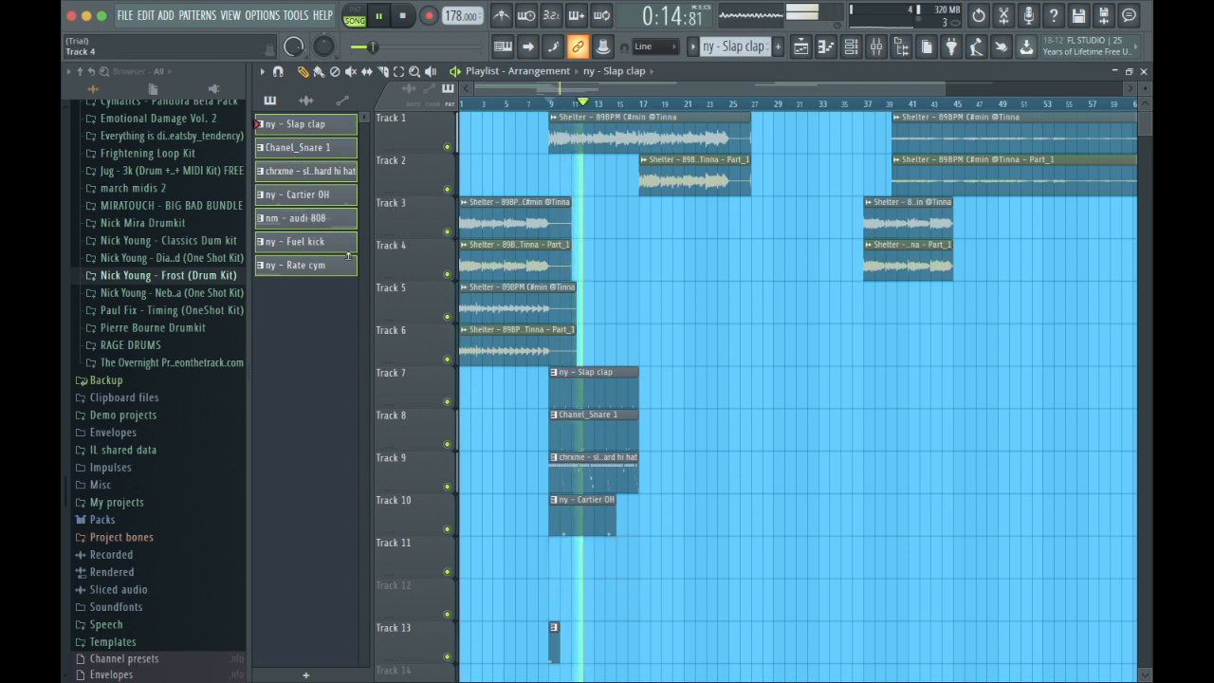
middle_click(322, 222)
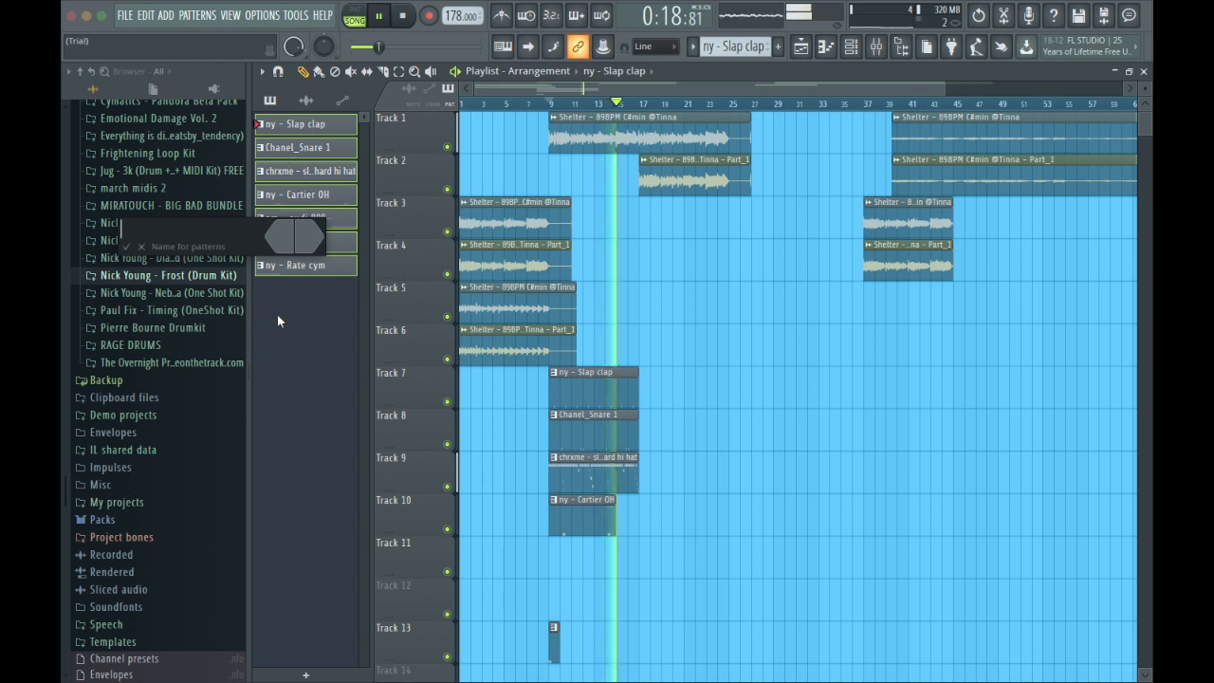
click(141, 247)
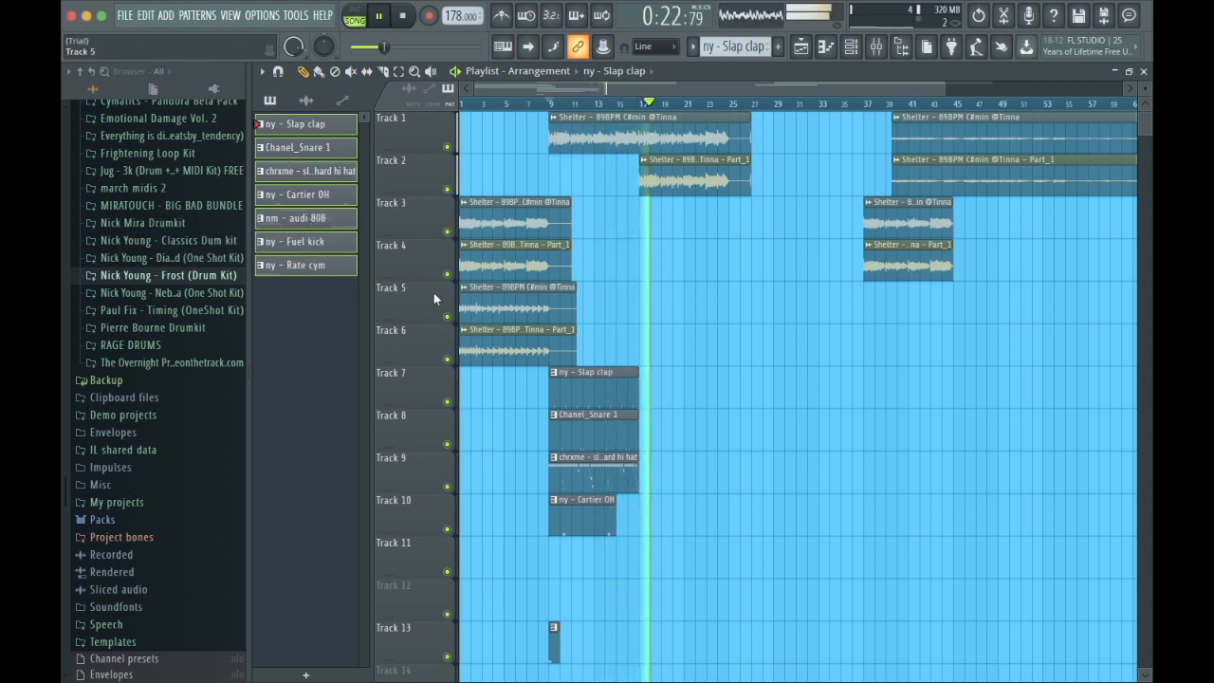
Place all seven channel patterns on tracks 7 to 13 at bar 17.
drag(338, 270, 641, 377)
scroll(670, 424, down, 1)
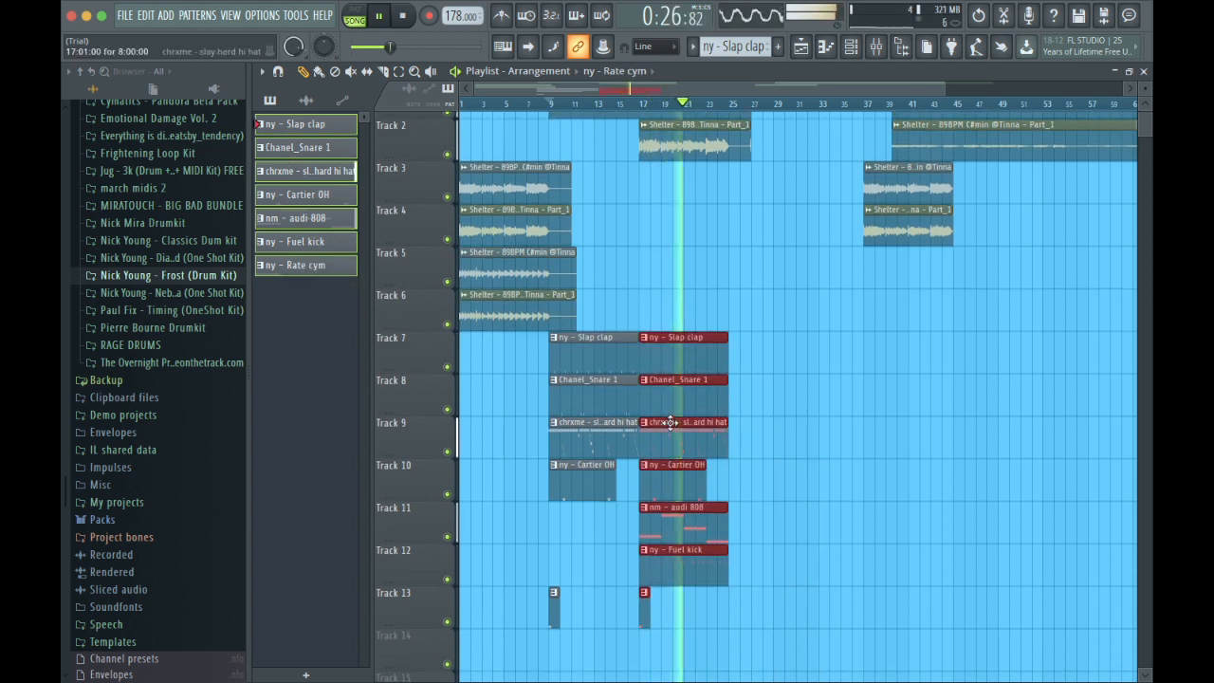
scroll(670, 424, up, 1)
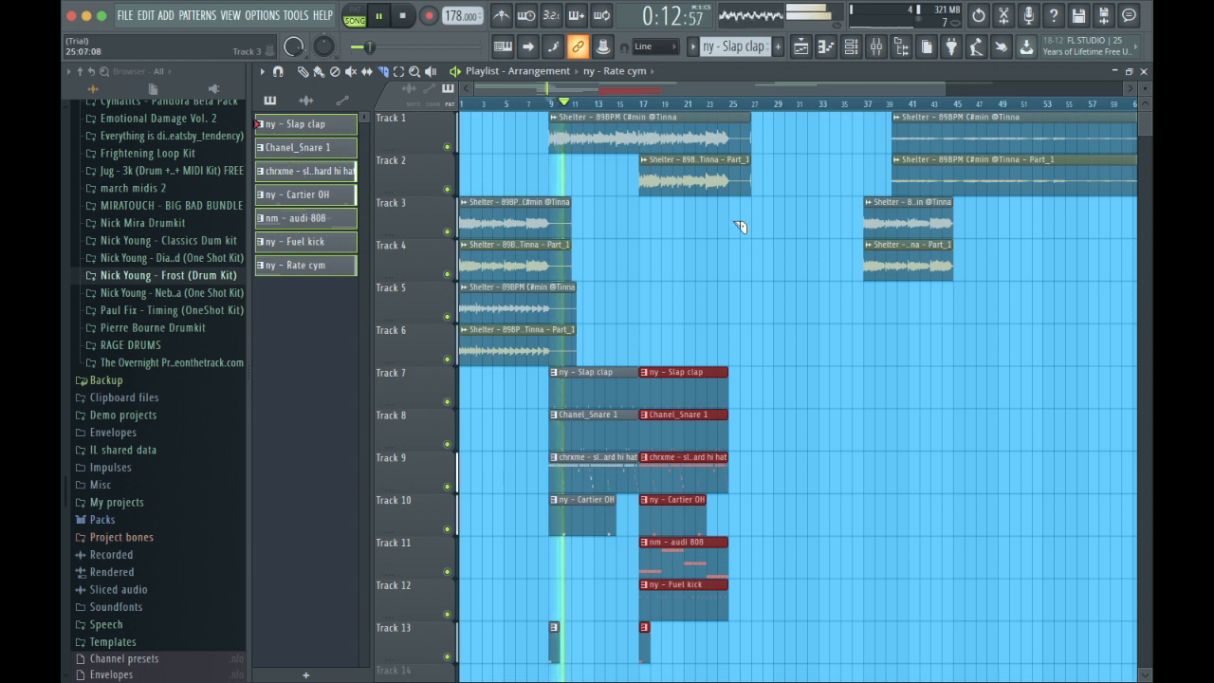
Slice the Shelter clips on tracks 1 and 2 at bar 25 and delete their tails.
drag(733, 161, 730, 148)
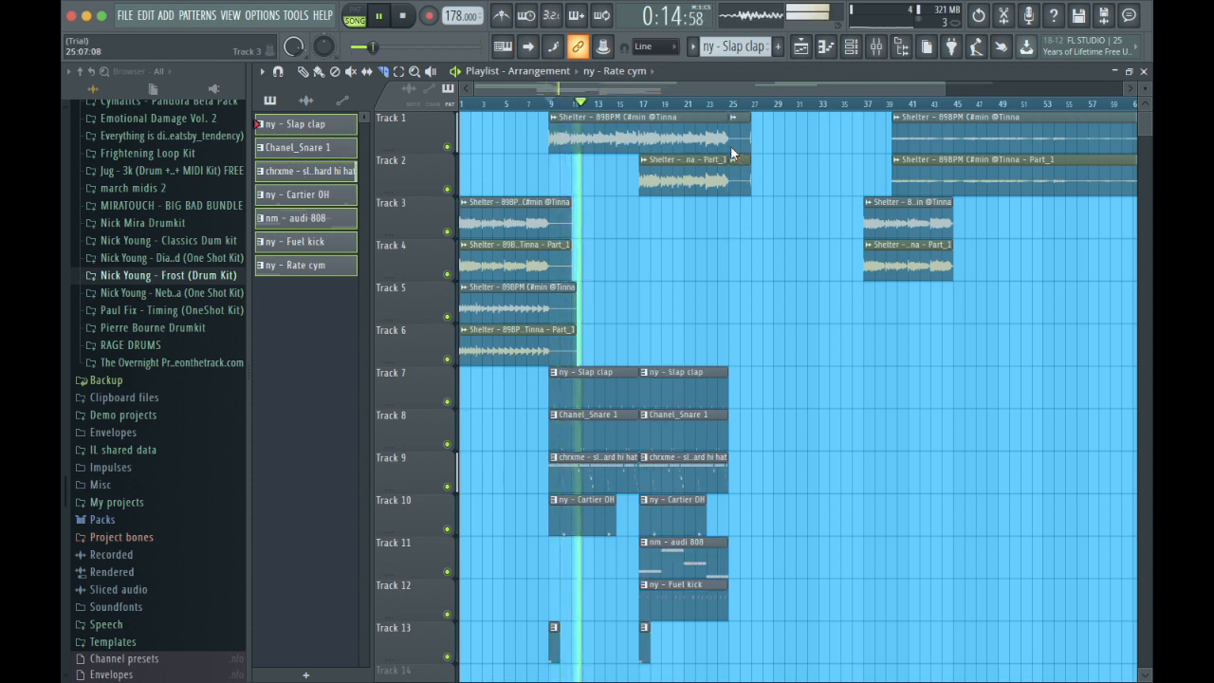
key(p)
right_click(745, 142)
right_click(740, 176)
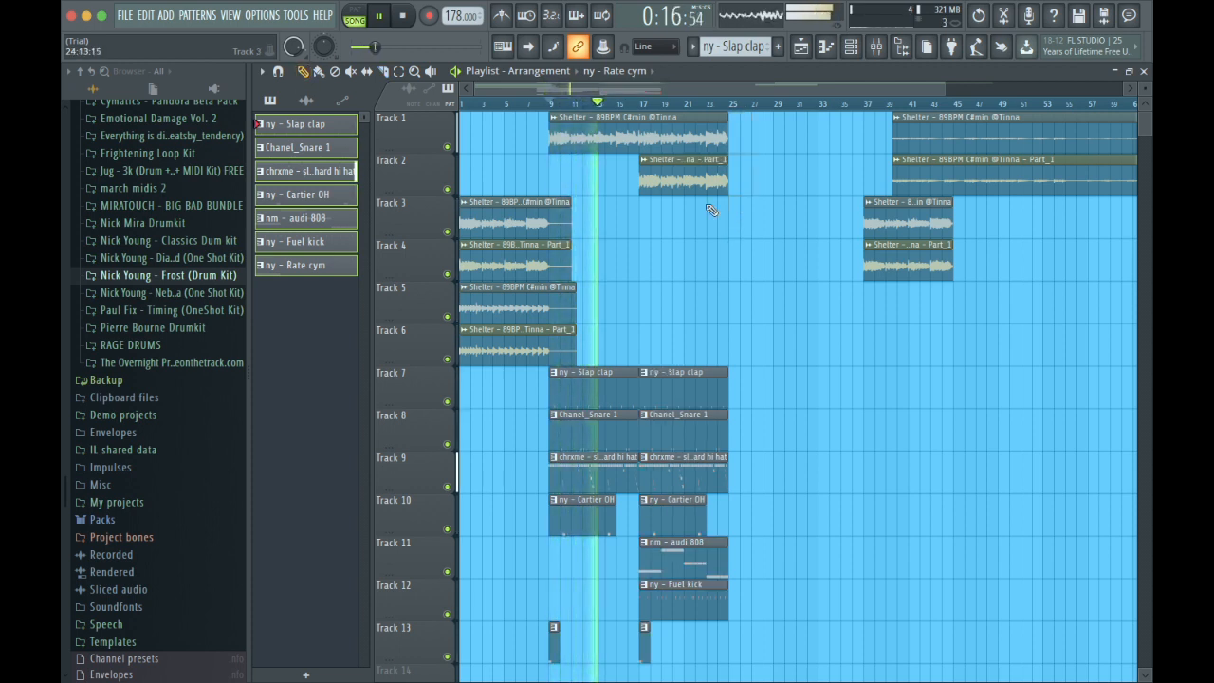
Duplicate the Shelter clips on tracks 1 and 2 to start at bar 25, and slice the track 1 copy at bar 33.
drag(702, 204, 683, 129)
key(super+b)
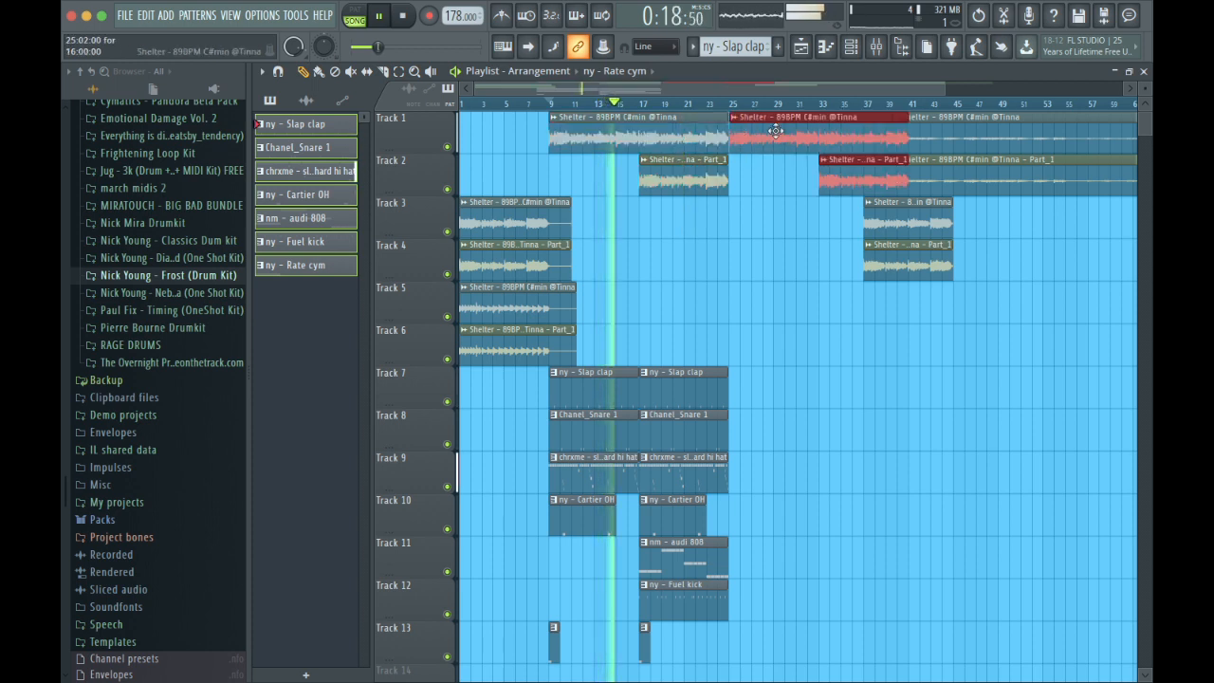
mouse_move(804, 132)
mouse_down()
mouse_move(779, 138)
mouse_move(860, 147)
mouse_move(802, 154)
mouse_move(821, 168)
mouse_up()
key(c)
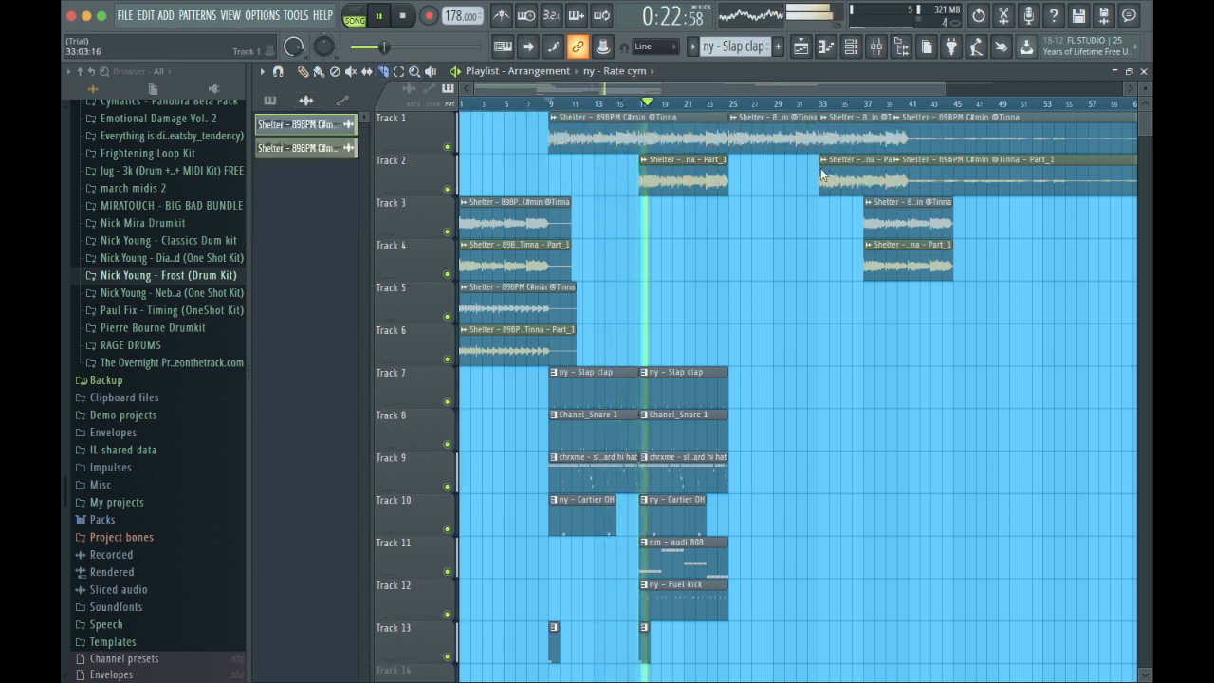
Delete the track 1 Shelter segment between bars 25 and 33, and move the bar 33 pair into its place at bar 25.
key(p)
right_click(786, 121)
drag(863, 127, 763, 180)
Duplicate the bar 17 drum and 808 clips on tracks 7 to 13 to bar 25.
scroll(763, 181, down, 3)
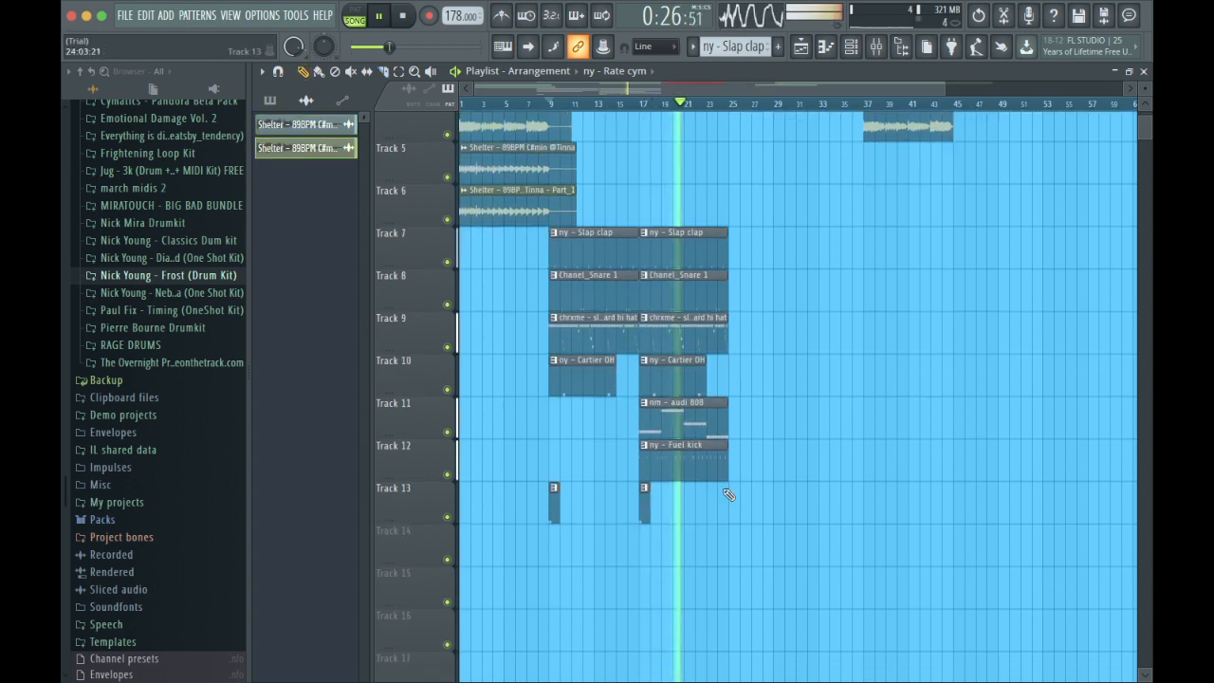
drag(725, 491, 649, 247)
key(ctrl+b)
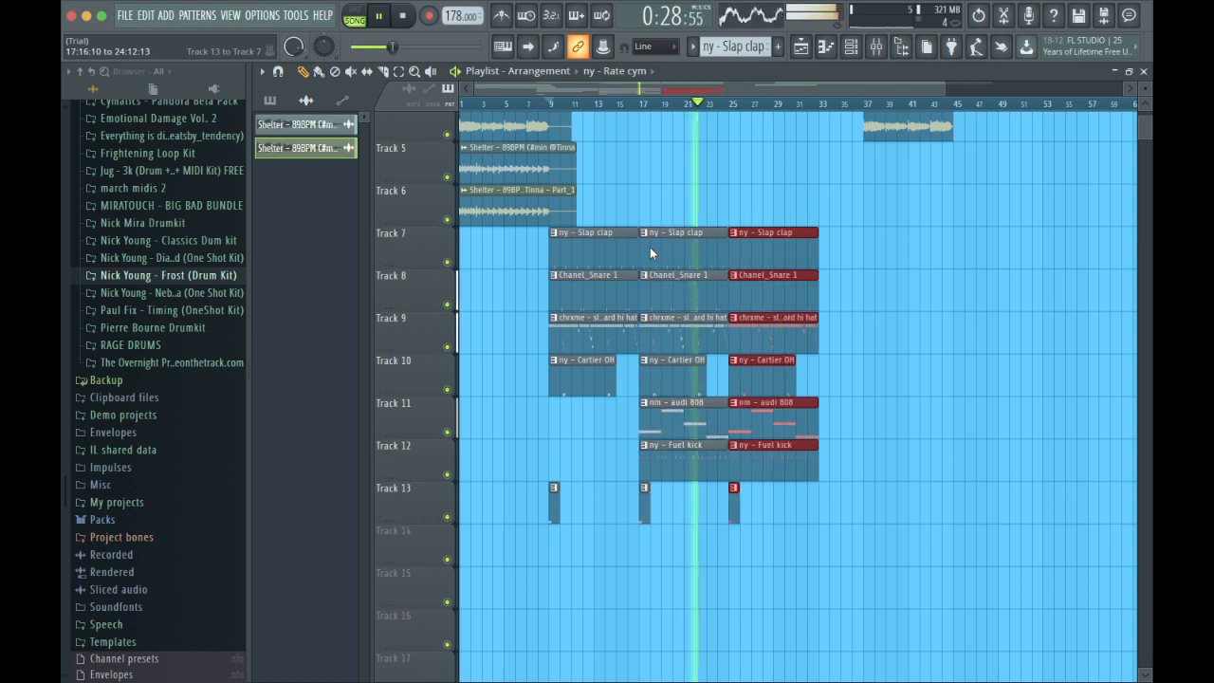
Move the Shelter pair at bar 37 from tracks 3 and 4 to tracks 1 and 2 at bar 33, and delete the leftover long clips.
scroll(816, 315, up, 1)
scroll(817, 314, up, 2)
scroll(816, 314, right, 2)
drag(814, 269, 738, 127)
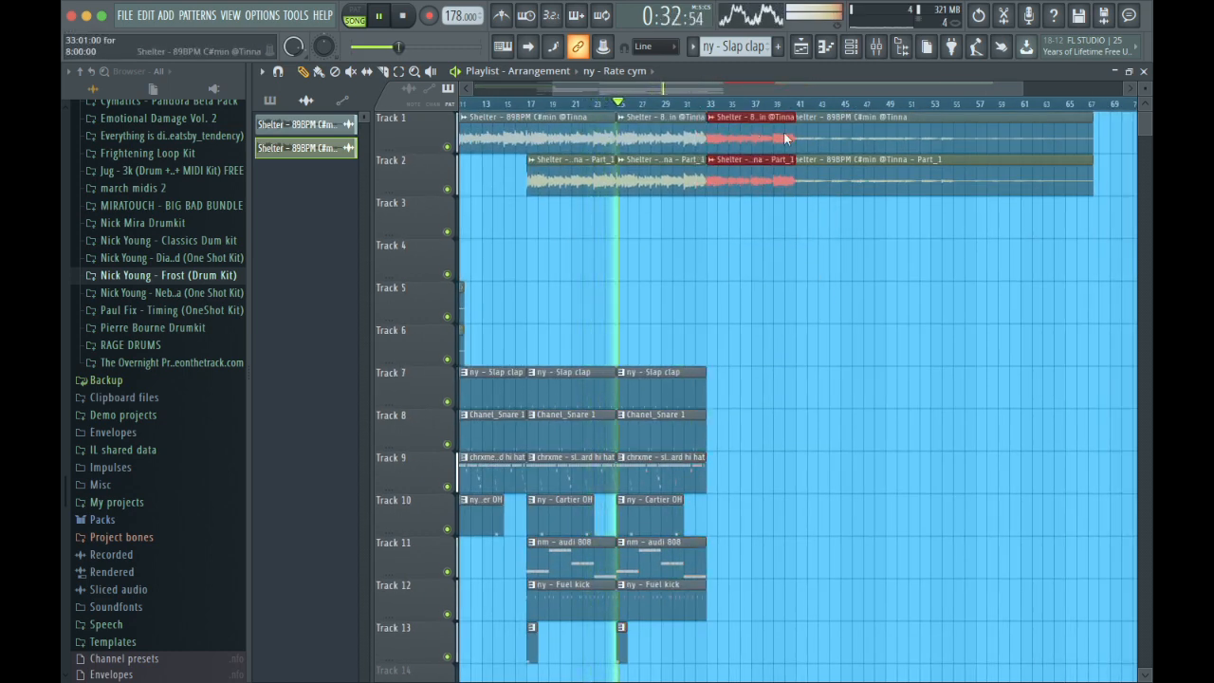
drag(882, 172, 945, 127)
key(Delete)
Duplicate the bar 25 drum and 808 clips to bar 33, and remove the ny - Fuel kick clip from that copy.
scroll(796, 306, down, 3)
scroll(797, 307, left, 1)
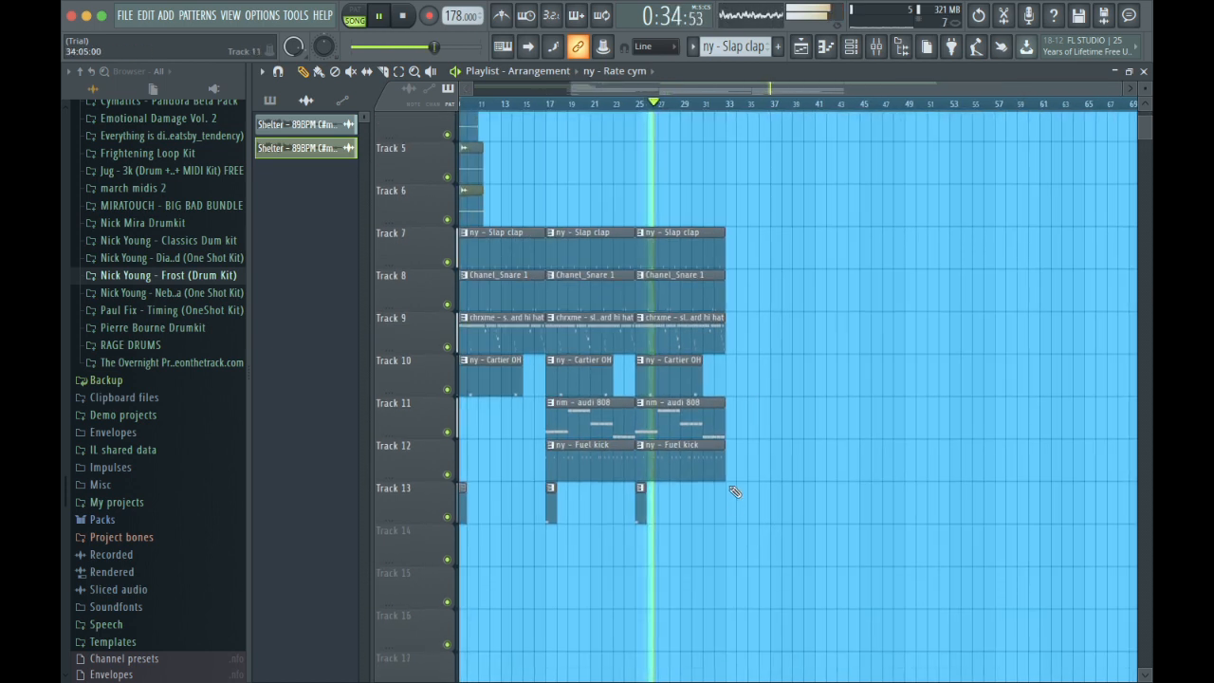
drag(733, 491, 638, 189)
key(ctrl+b)
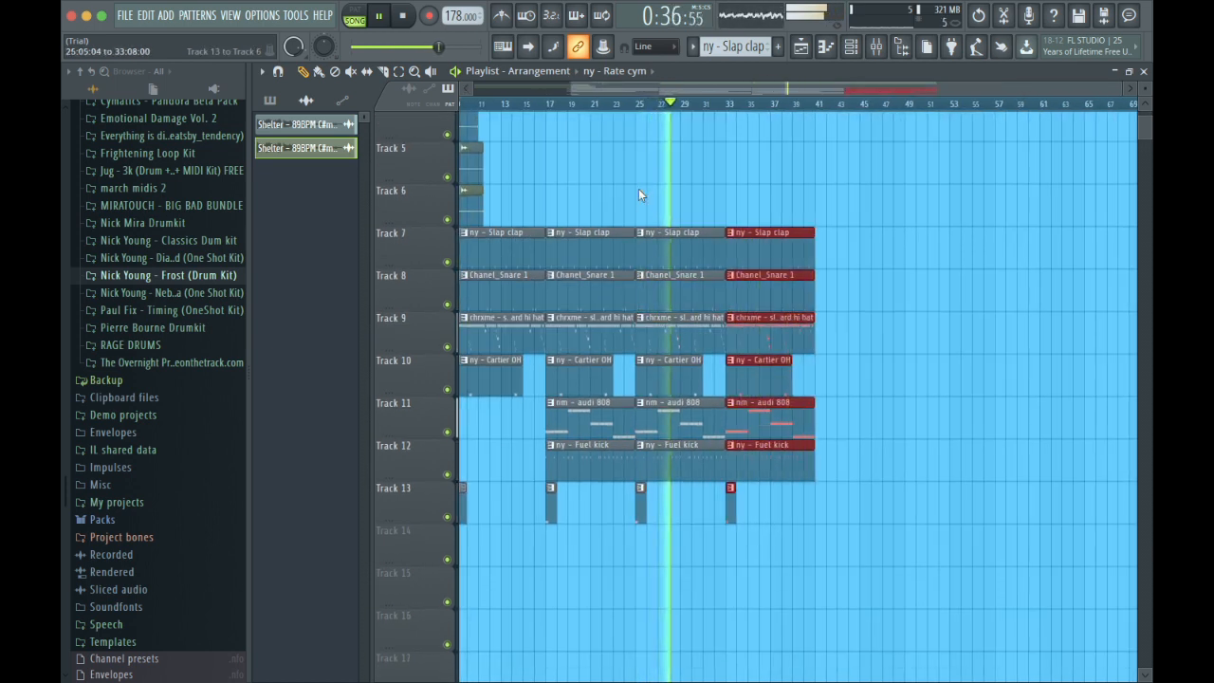
right_click(748, 448)
Move the four Shelter intro clips at bar 1 from tracks 3–6 up to tracks 1–4.
scroll(750, 448, up, 3)
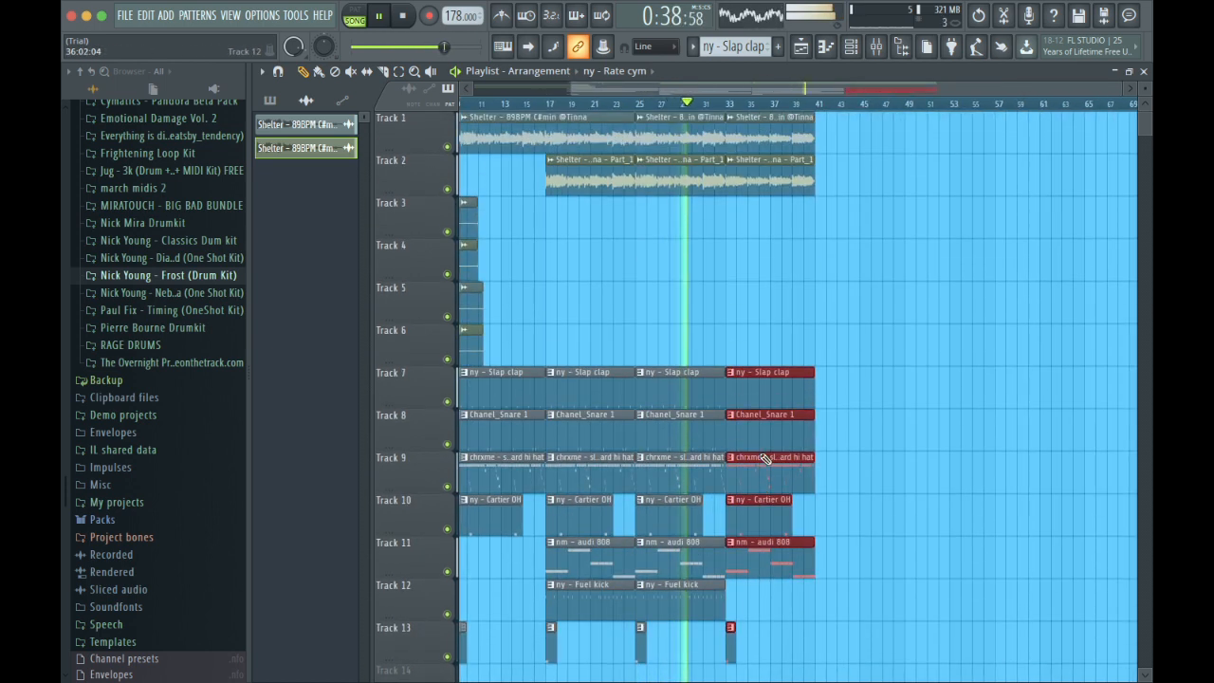
scroll(749, 448, left, 2)
drag(518, 336, 513, 135)
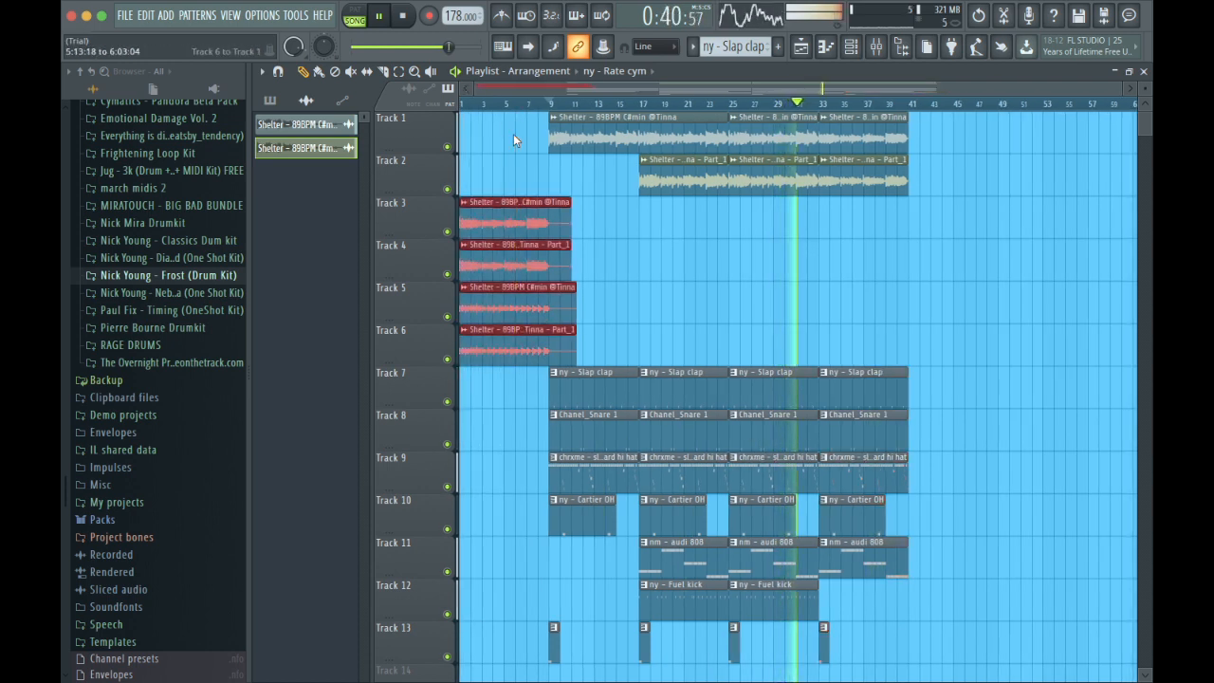
key(shift+Up)
key(shift+Up)
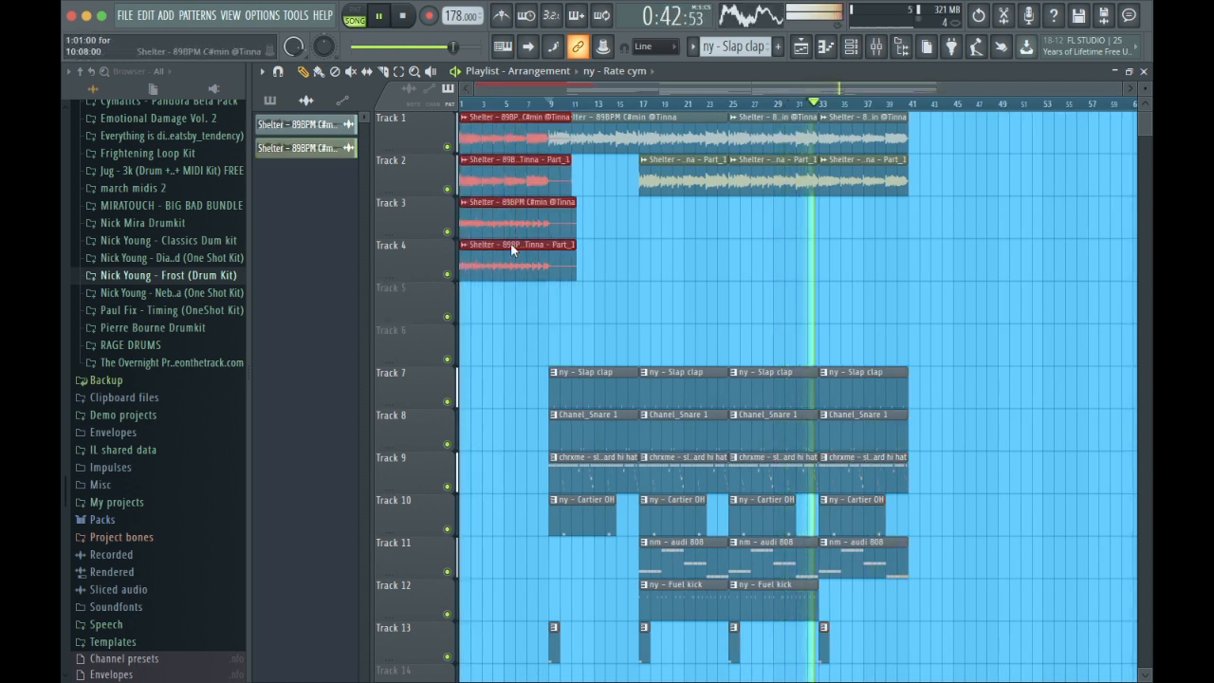
Copy the four Shelter intro clips to bar 41, and delete the copied Part_1 clips on tracks 2 and 4.
drag(511, 262, 476, 83)
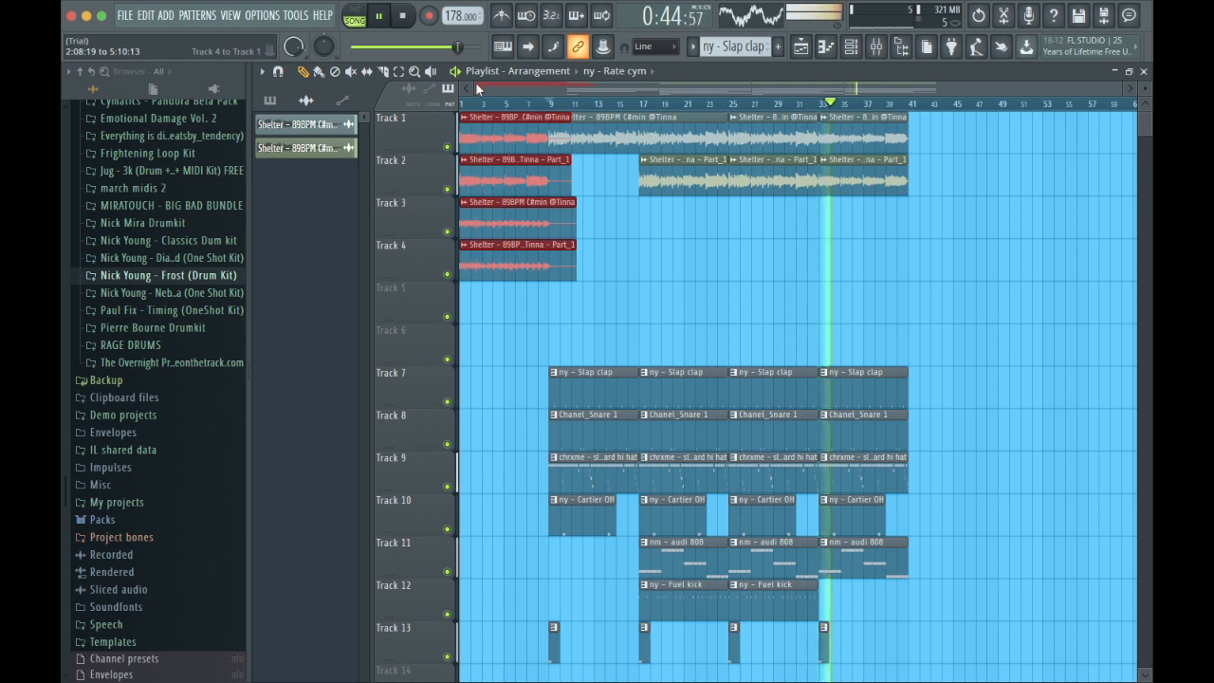
drag(506, 133, 949, 148)
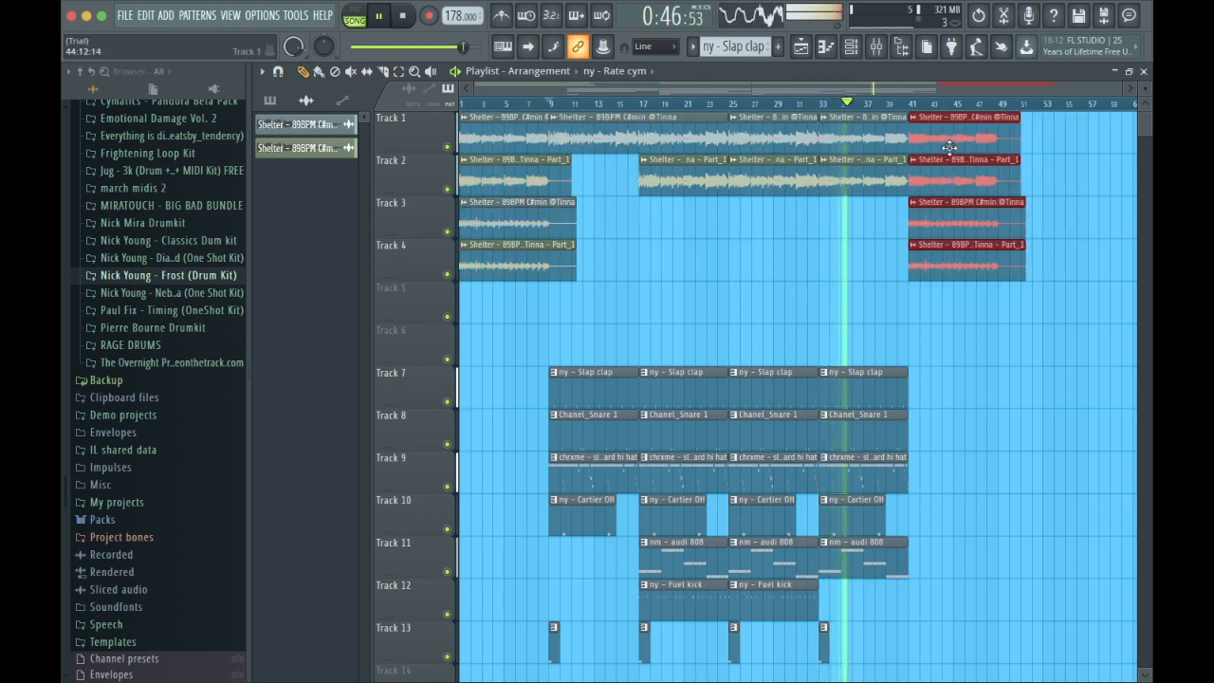
right_click(955, 185)
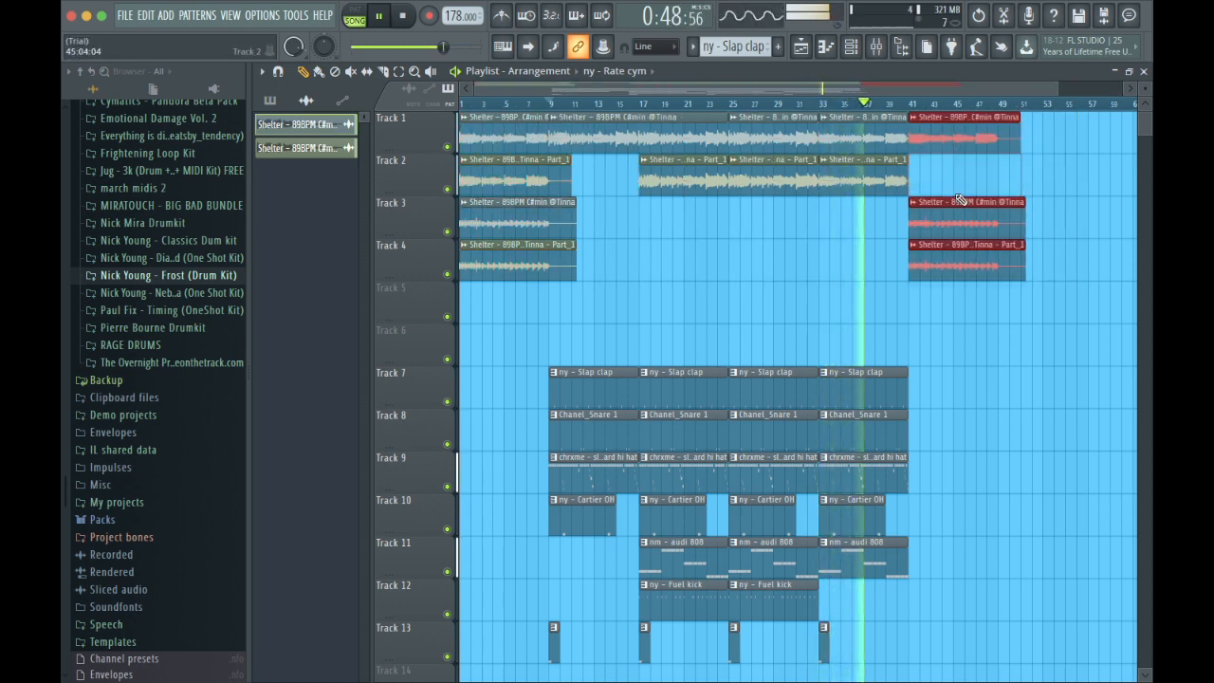
right_click(957, 267)
Duplicate the bar 33 drum and 808 clips to bar 41, and add a ny - Fuel kick clip there on track 12.
scroll(961, 272, down, 5)
drag(899, 534, 825, 235)
key(super+b)
click(788, 509)
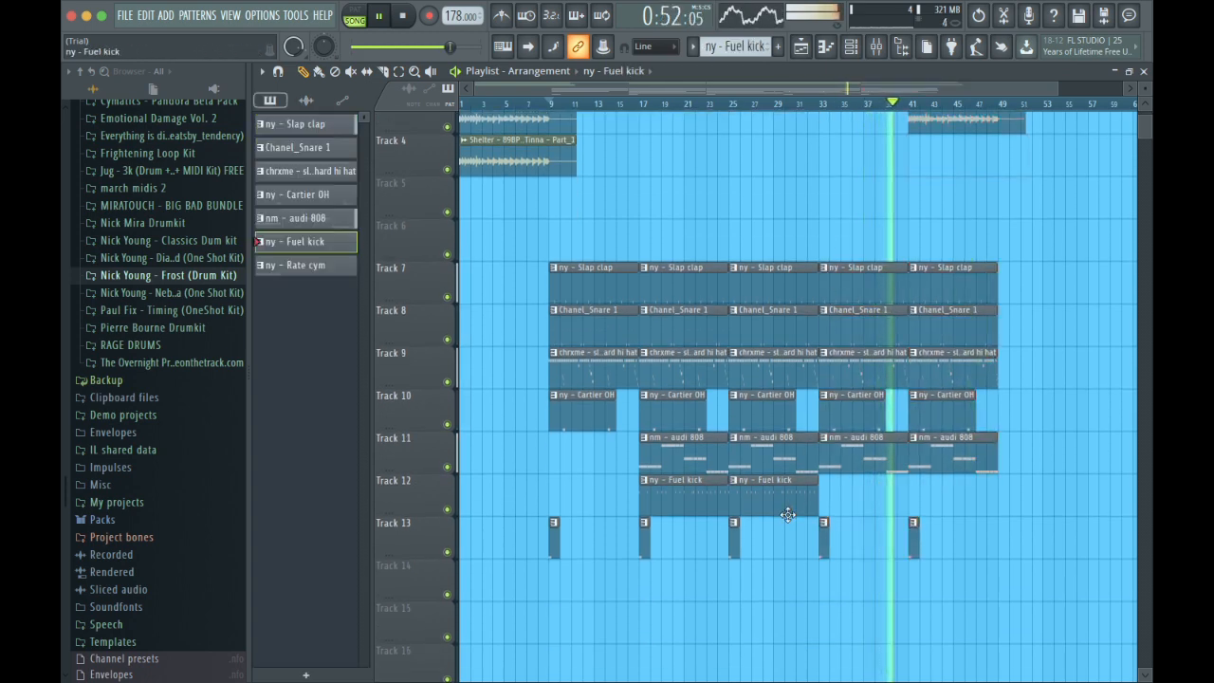
click(920, 498)
Trim the ends of the Shelter clips on tracks 3 and 1 back to bar 49.
scroll(989, 448, right, 4)
scroll(989, 448, up, 3)
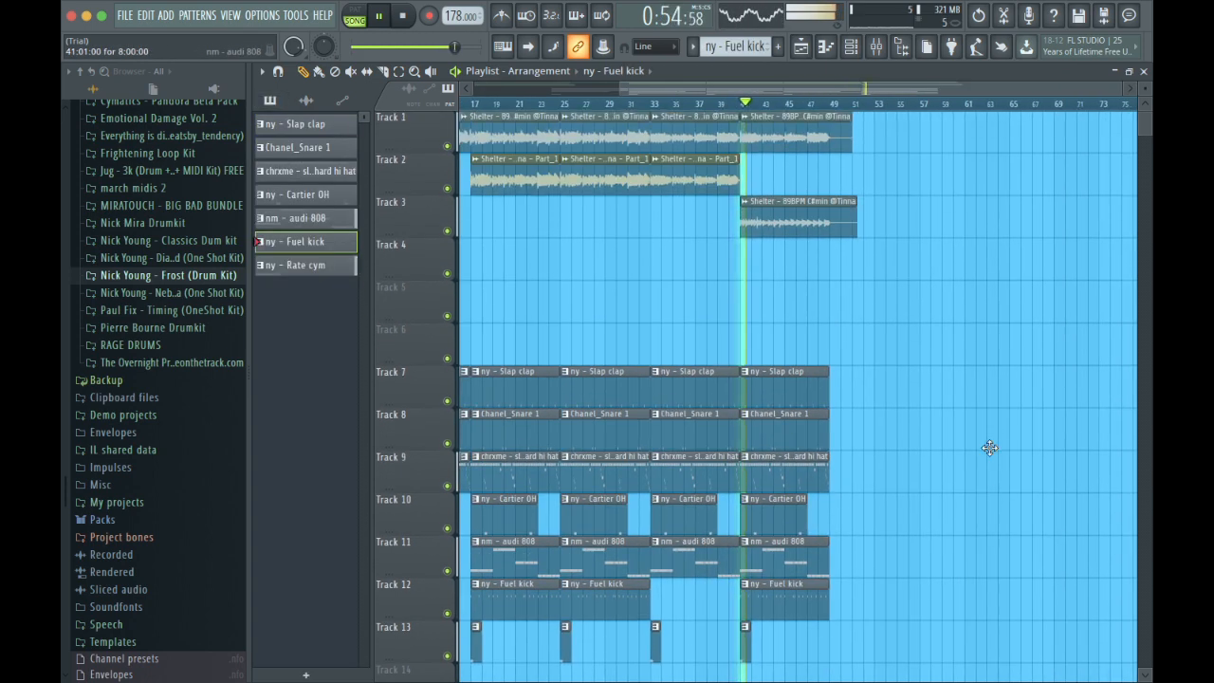
drag(856, 220, 829, 215)
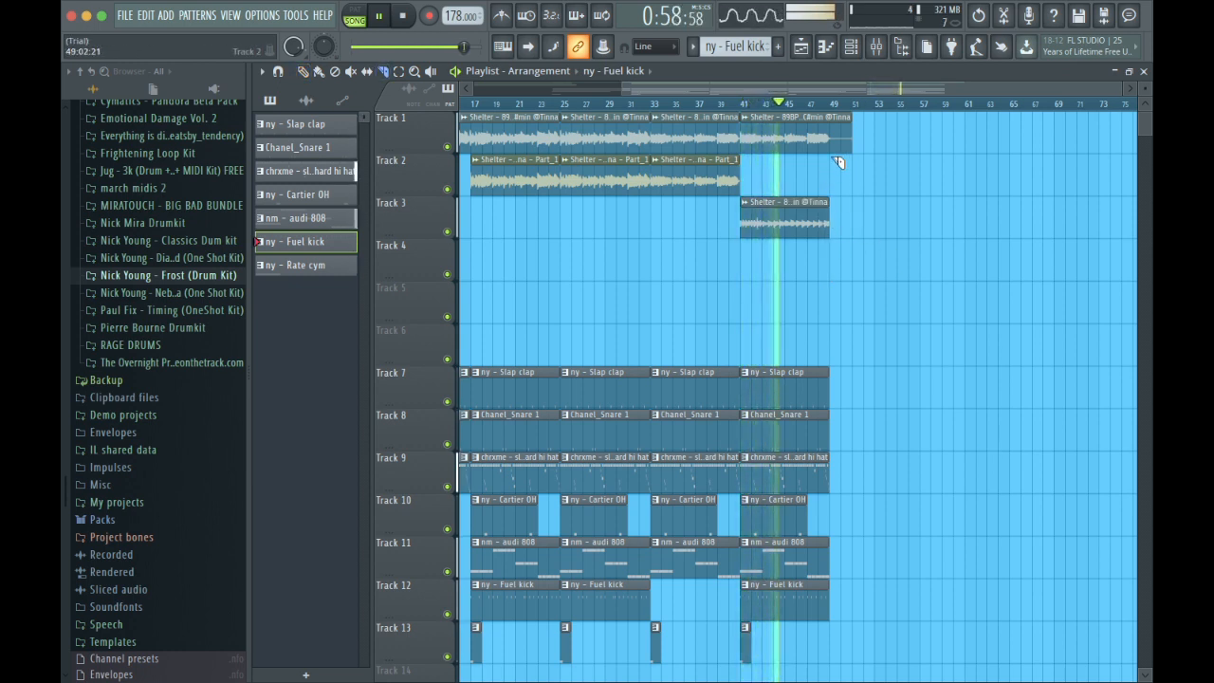
drag(850, 139, 831, 140)
scroll(858, 439, down, 3)
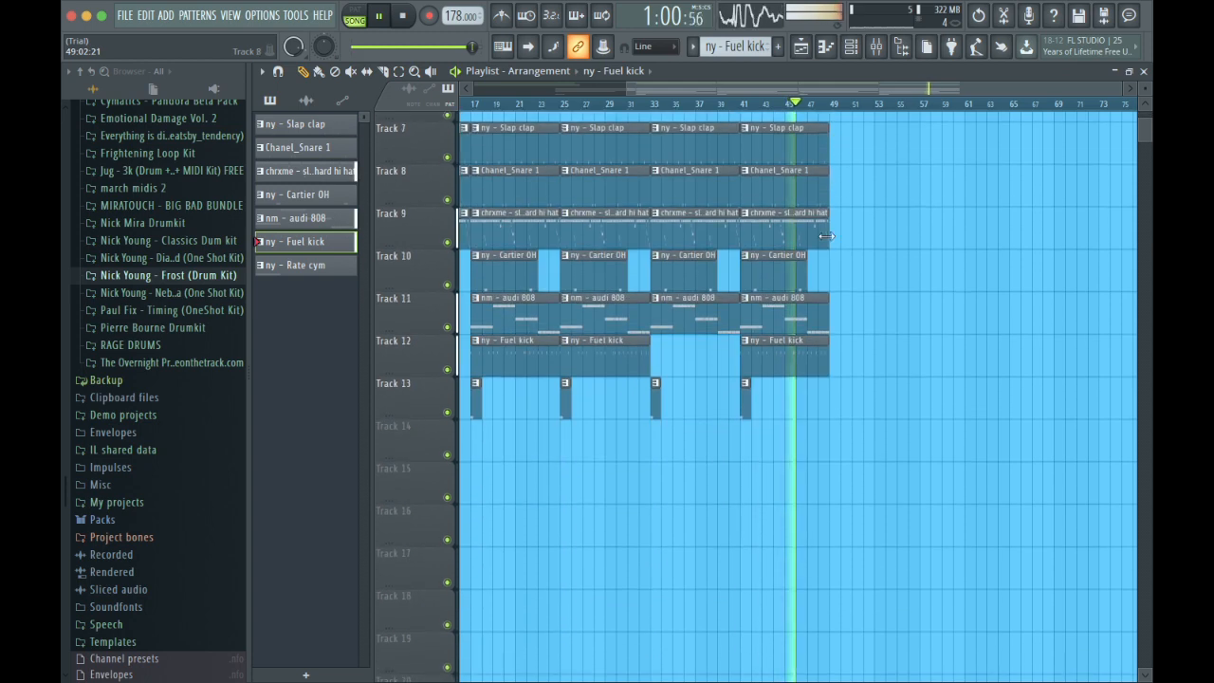
Add another Shelter melody clip on track 1 at bar 49, extending the melody to bar 57.
scroll(858, 439, up, 3)
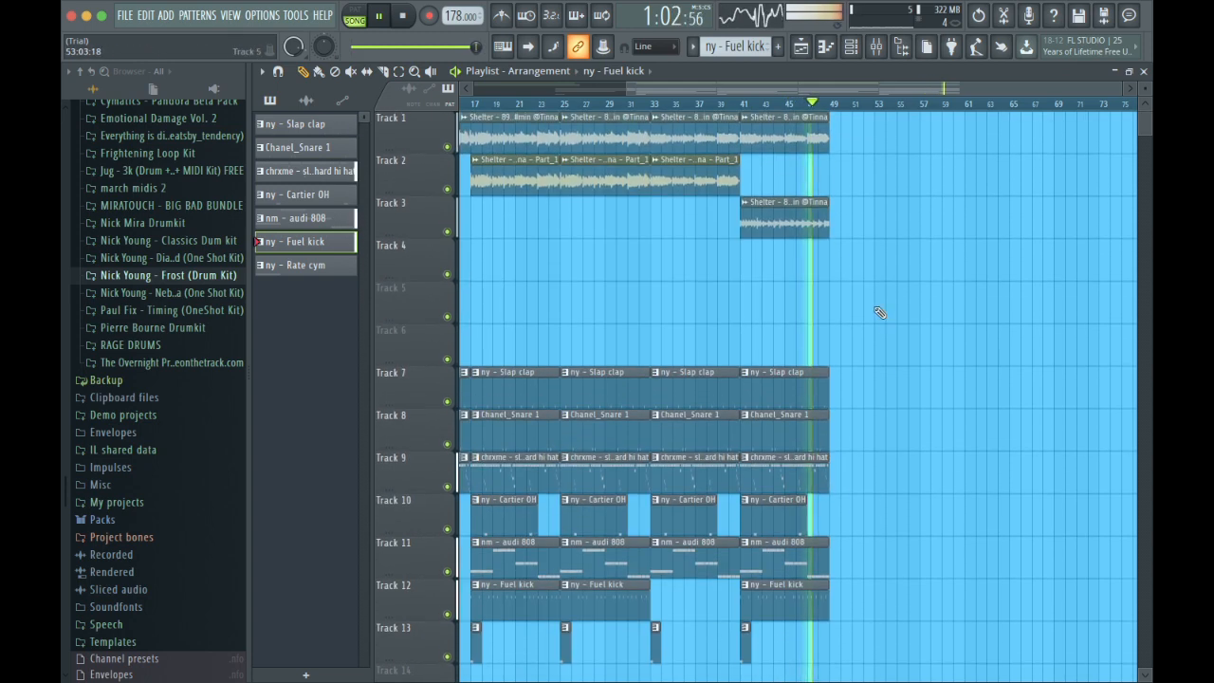
scroll(858, 455, down, 3)
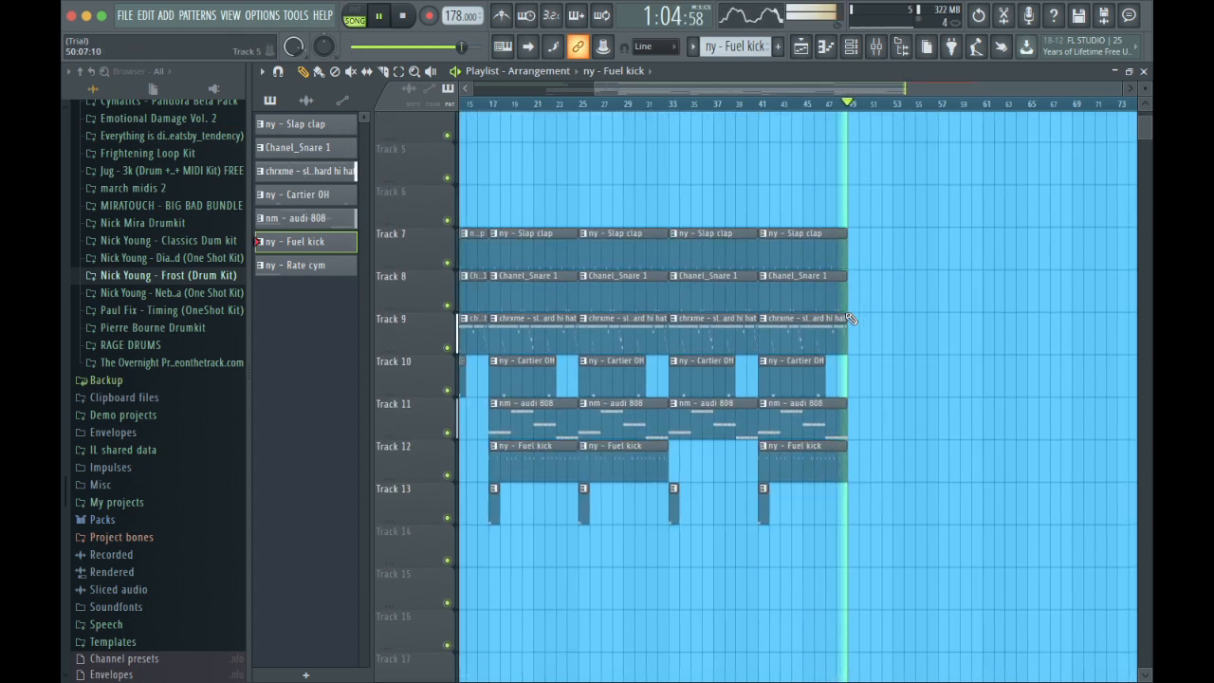
drag(859, 498, 624, 8)
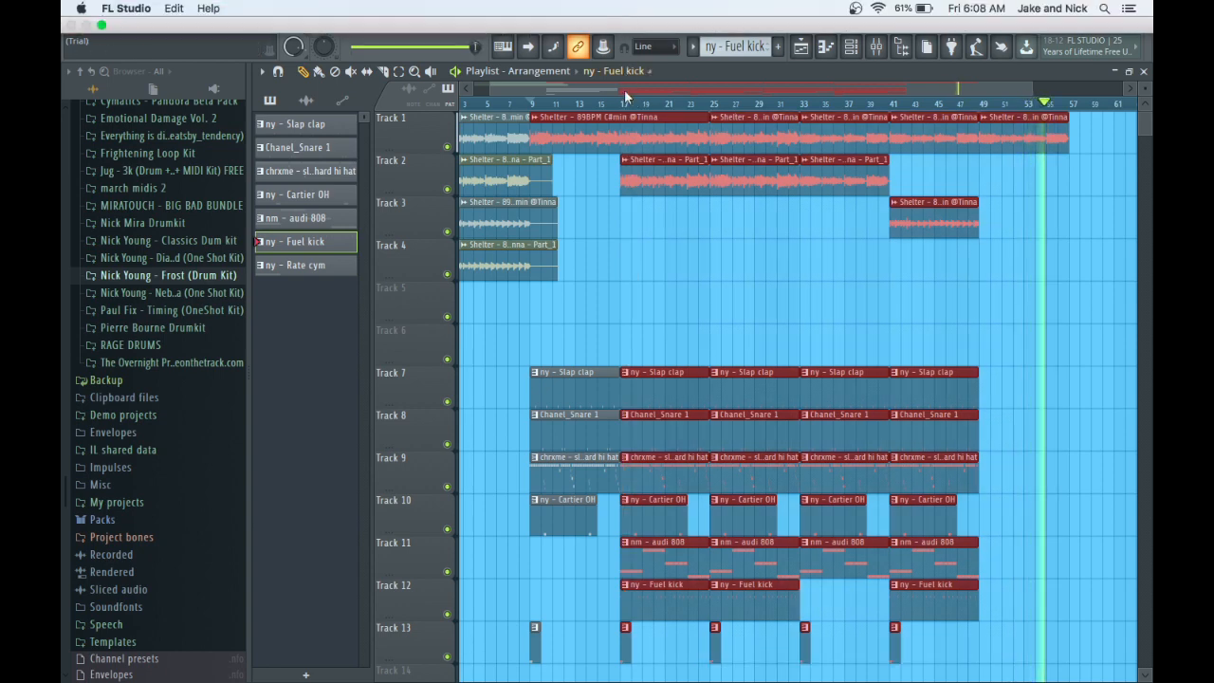
click(624, 151)
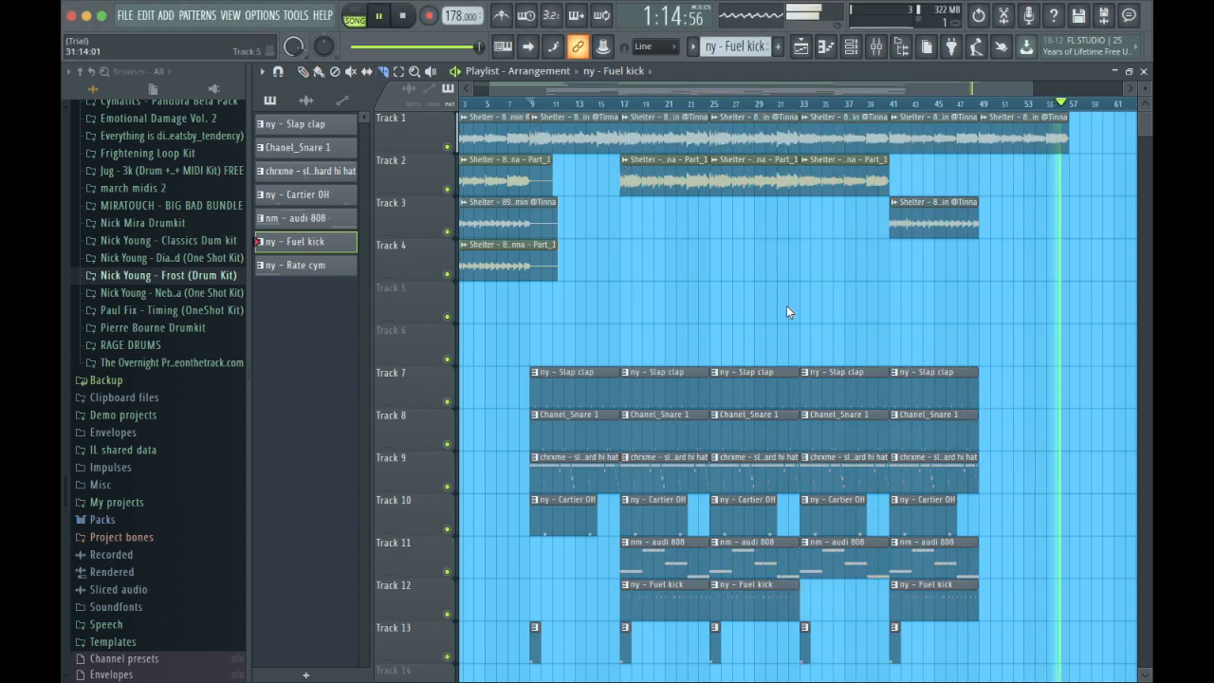
Duplicate the whole section from bar 9 to bar 57 twice, placing the copies at bars 57 and 105.
scroll(854, 408, down, 3)
scroll(853, 407, right, 3)
drag(950, 557, 571, 28)
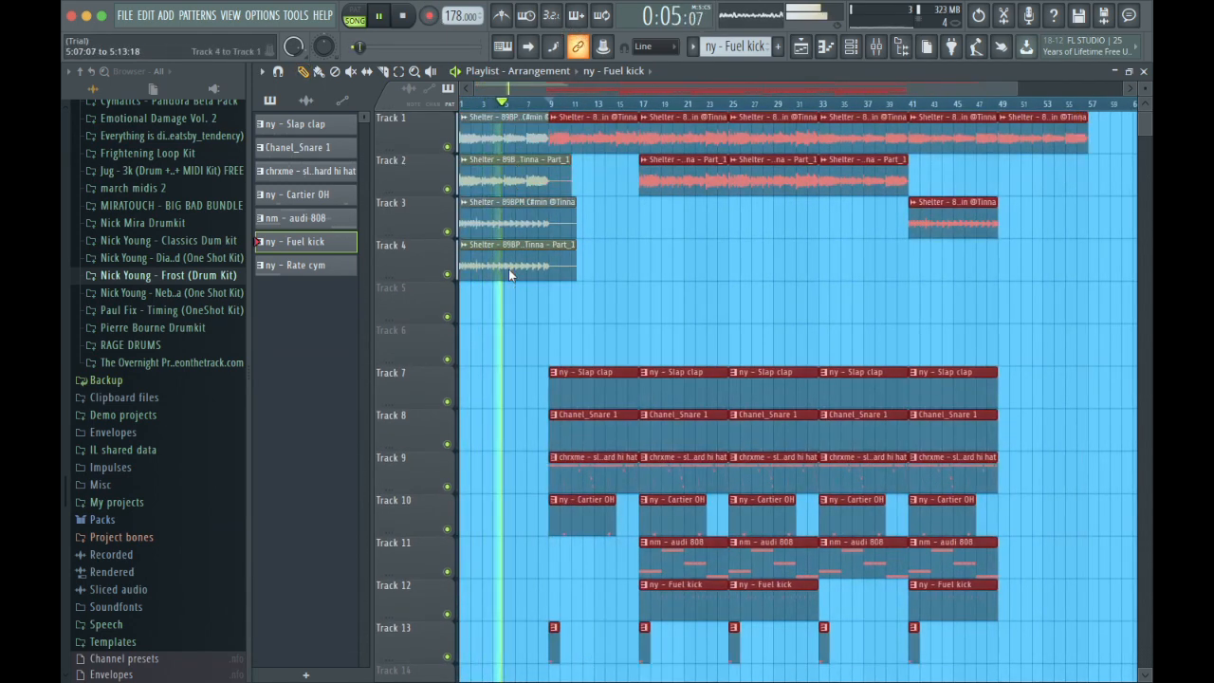
scroll(508, 268, right, 10)
scroll(631, 342, left, 3)
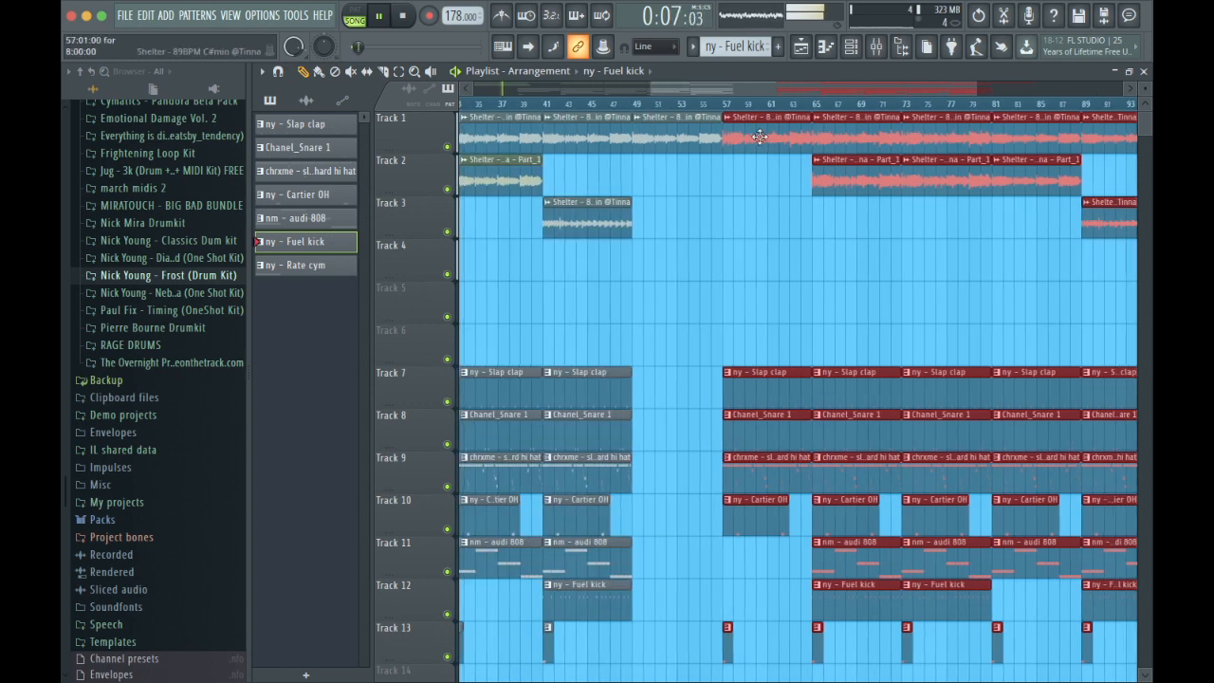
drag(978, 89, 1129, 89)
key(super+b)
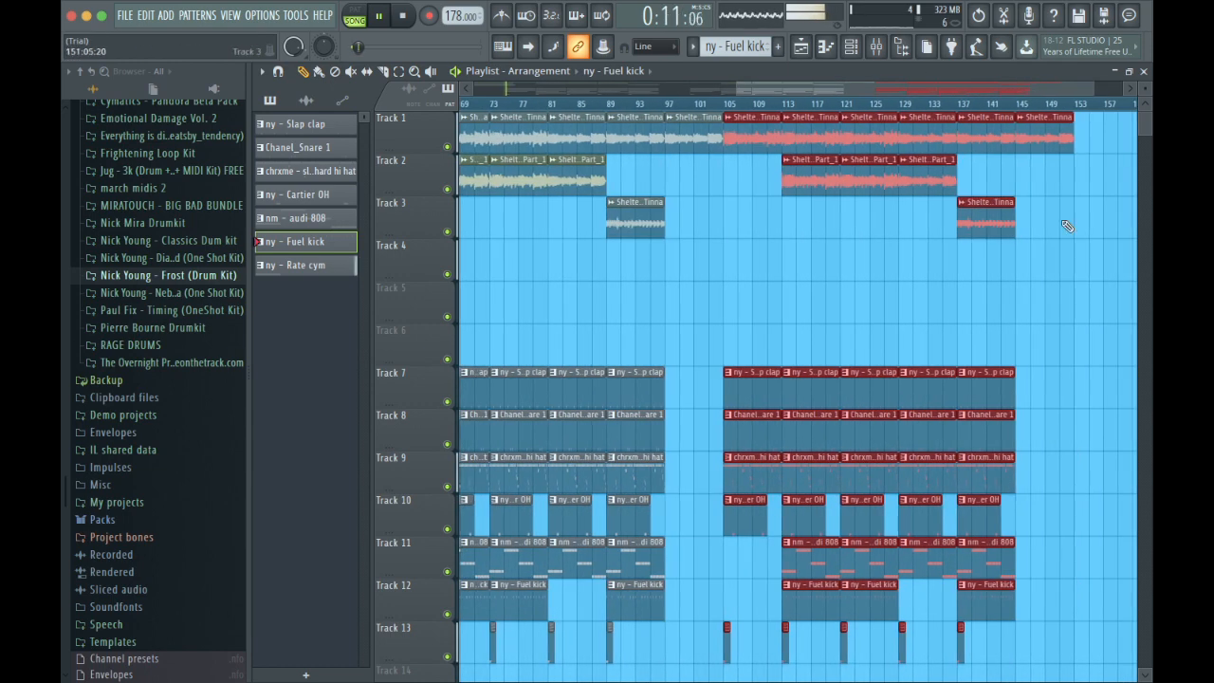
Delete all melody, drum and 808 clips from bar 137 onward so the song ends at bar 137.
scroll(1066, 226, right, 6)
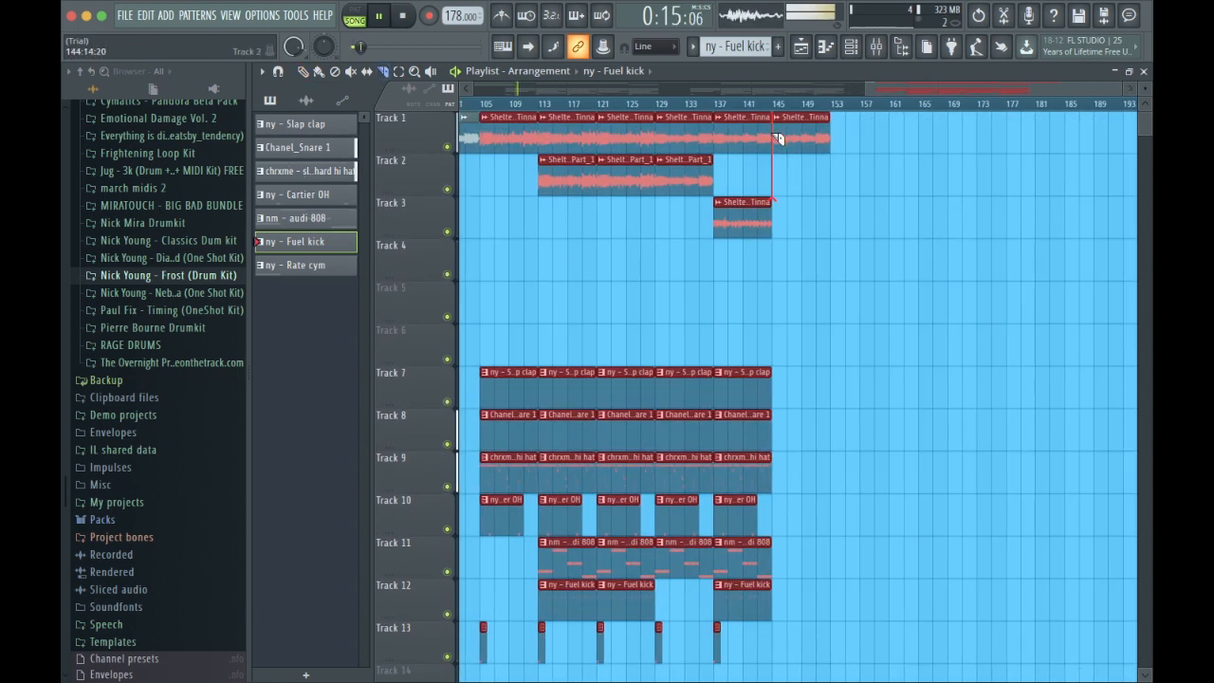
drag(773, 135, 771, 132)
key(p)
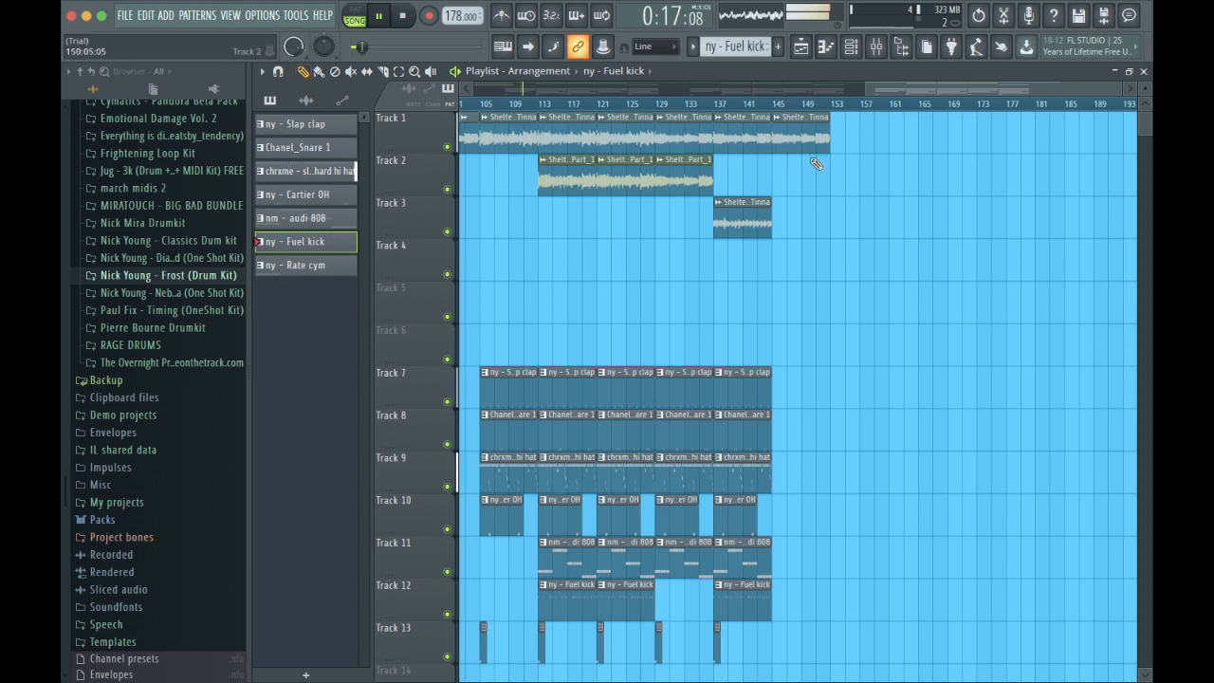
right_click(802, 136)
scroll(759, 379, down, 2)
scroll(796, 578, up, 2)
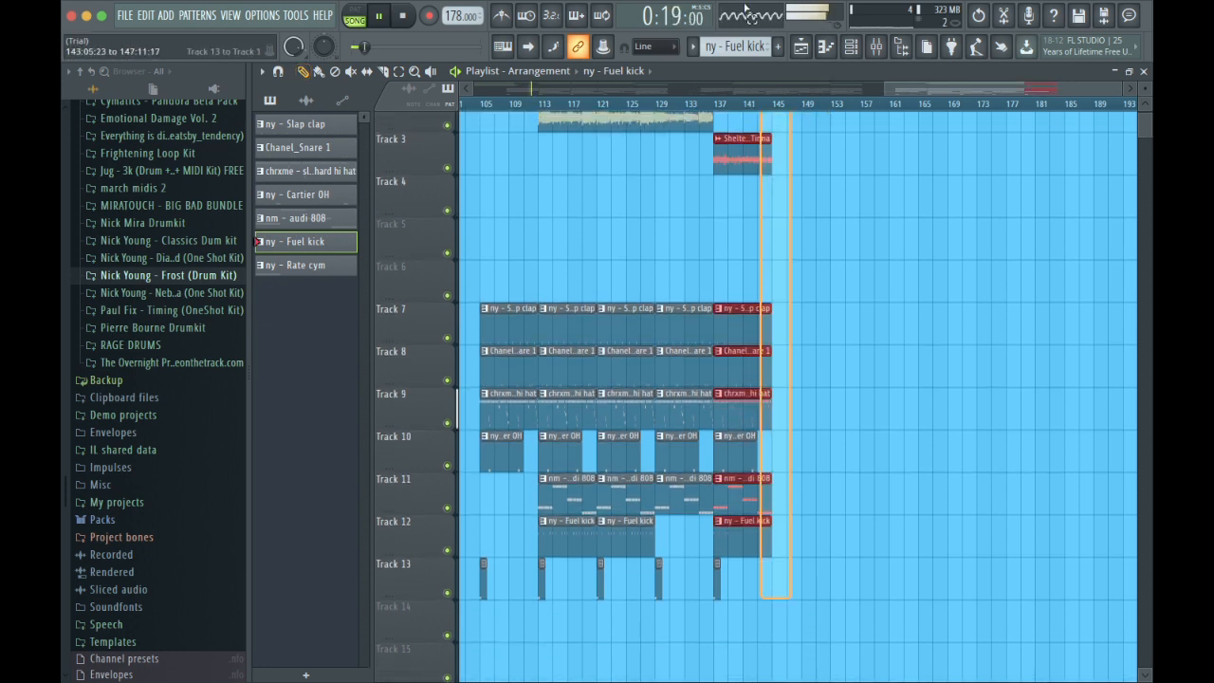
drag(793, 578, 715, 110)
key(Delete)
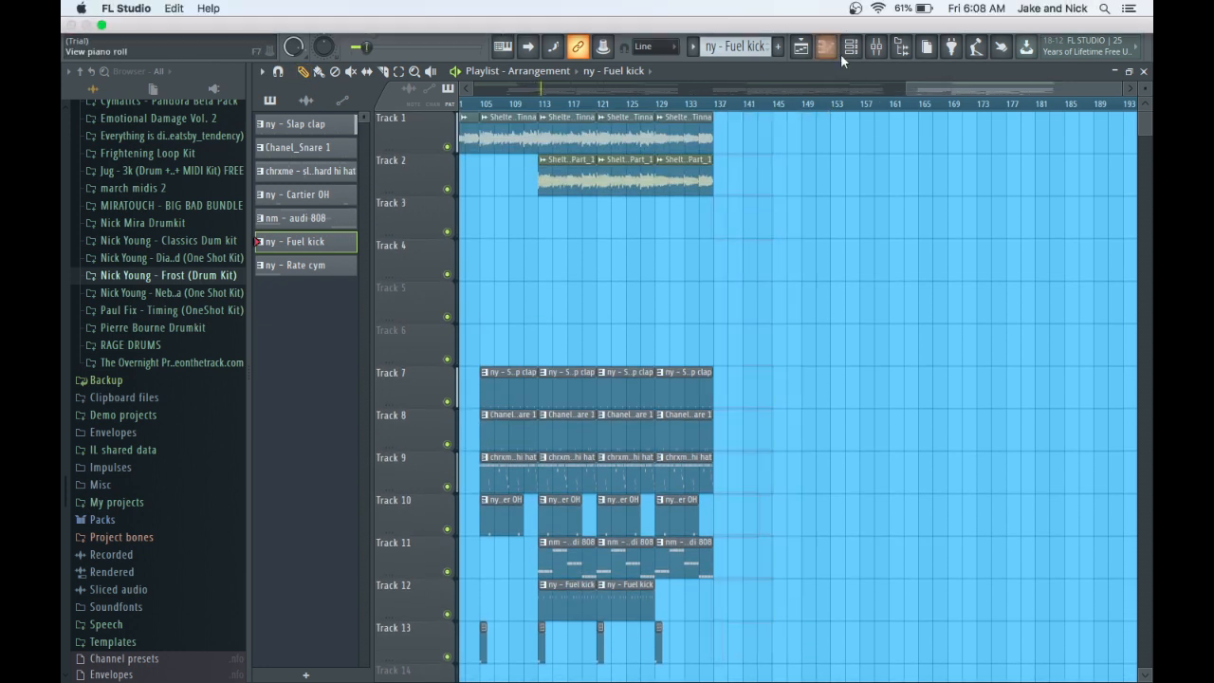
Move all drum and 808 clips up two tracks, from tracks 7–13 to tracks 5–11.
drag(909, 87, 548, 86)
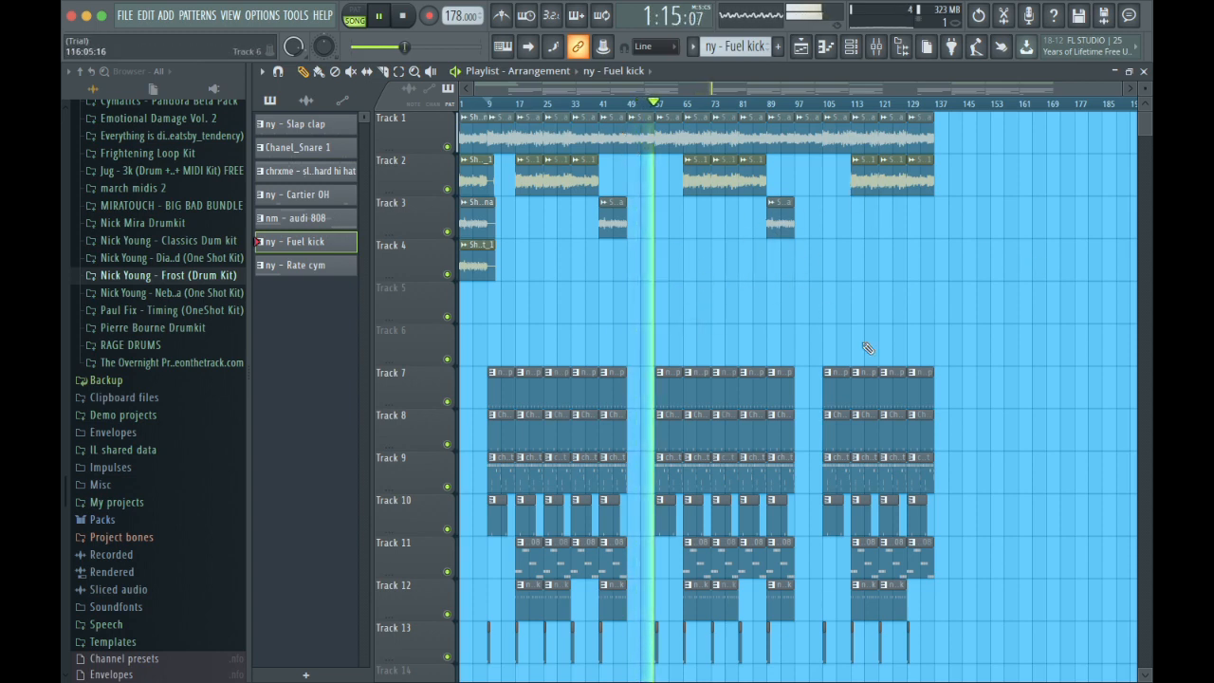
scroll(937, 452, down, 5)
drag(969, 492, 447, 201)
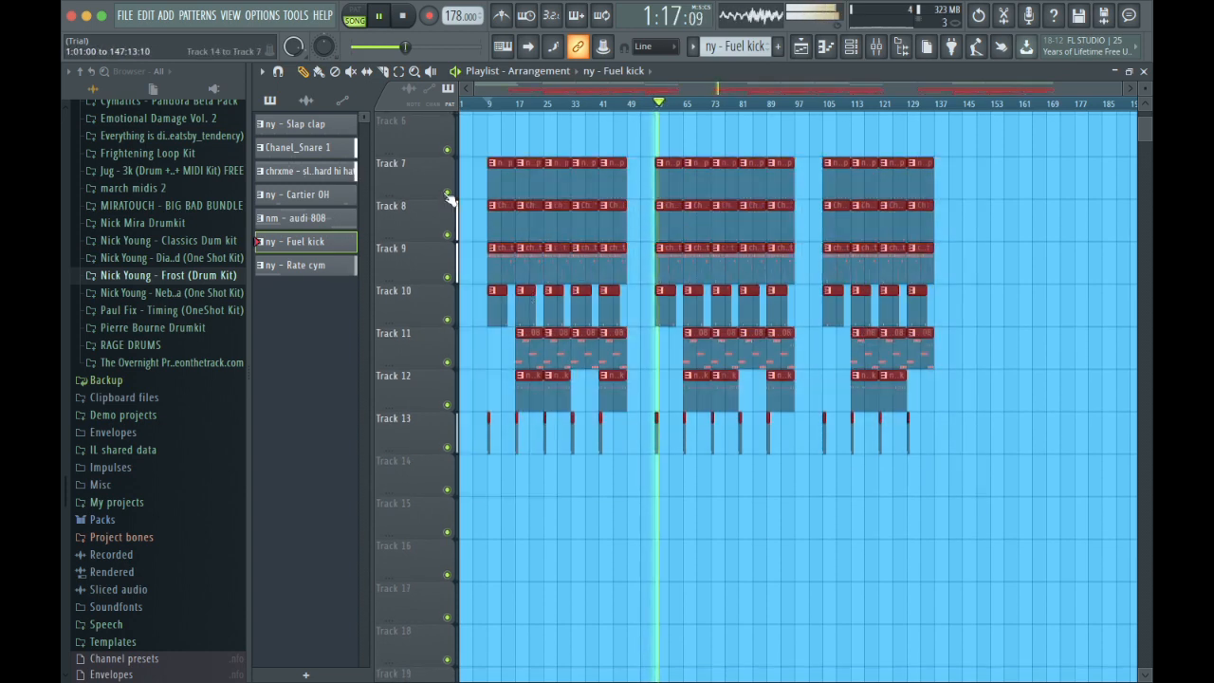
scroll(794, 189, up, 5)
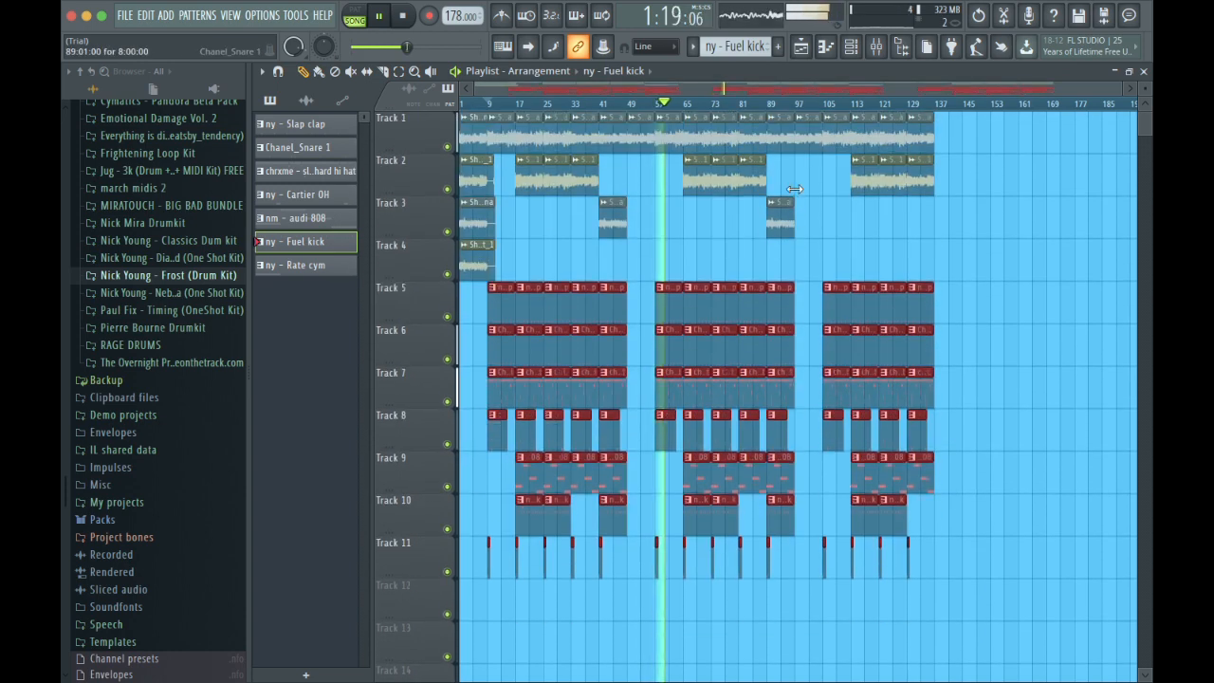
key(shift+Up)
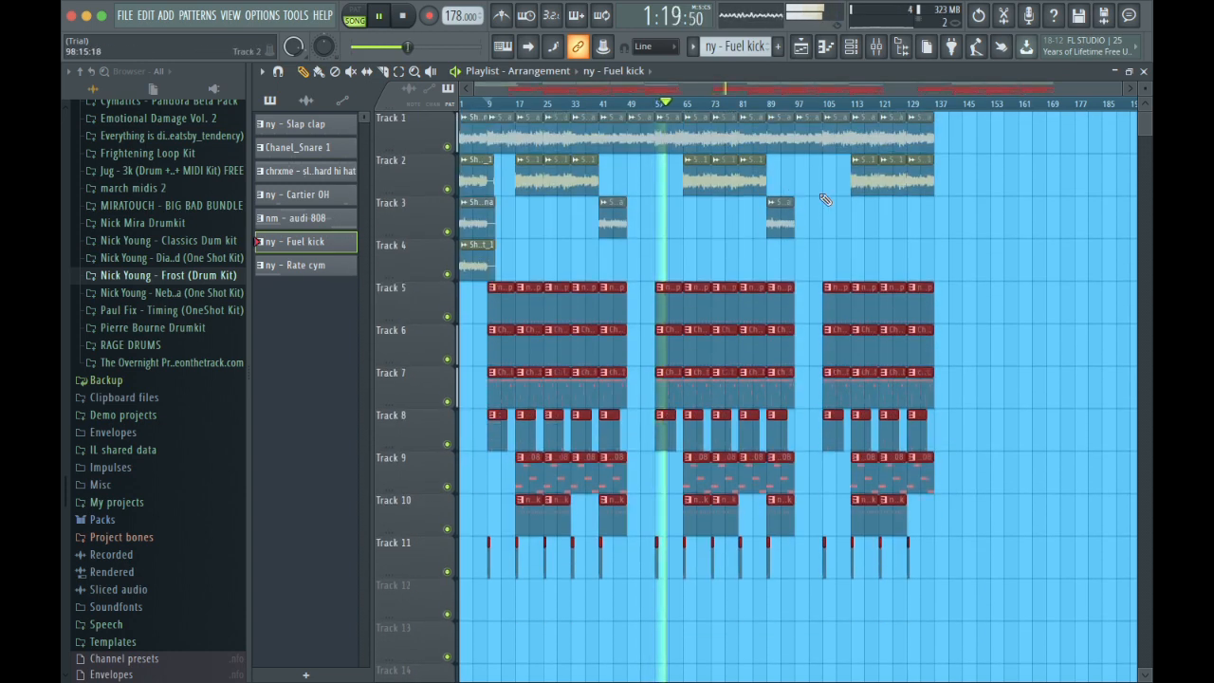
Create an automation clip for the Master channel's volume in the mixer, and close the mixer.
click(876, 47)
right_click(316, 491)
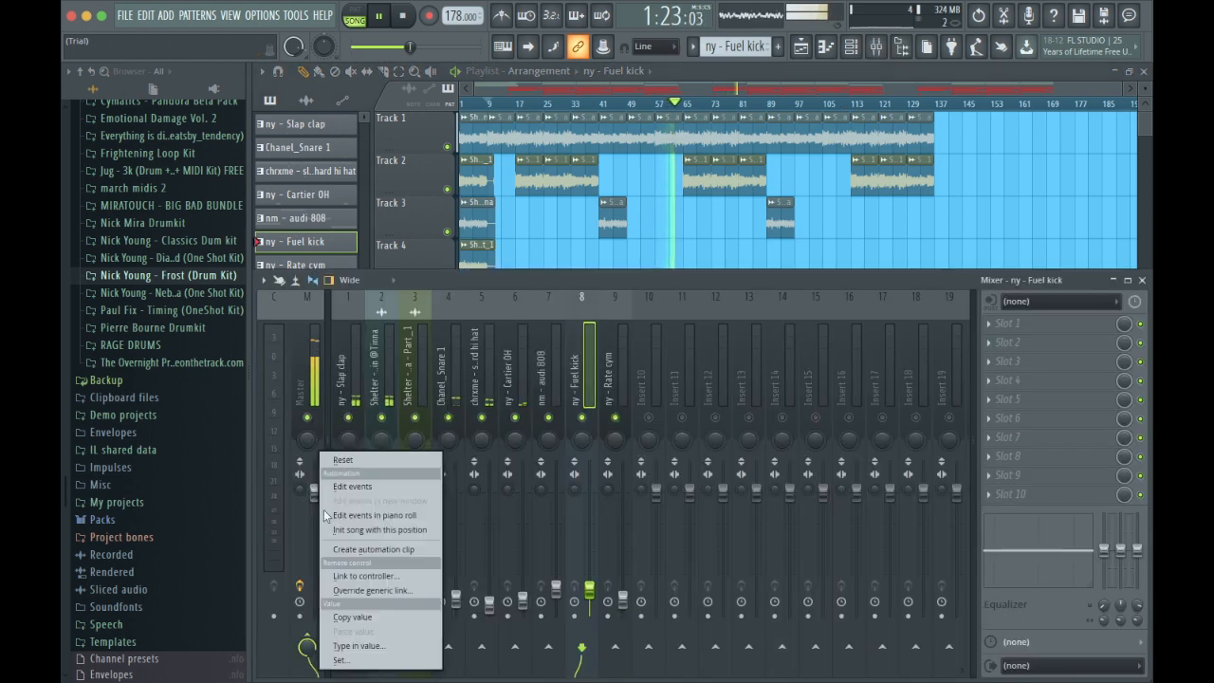
click(360, 547)
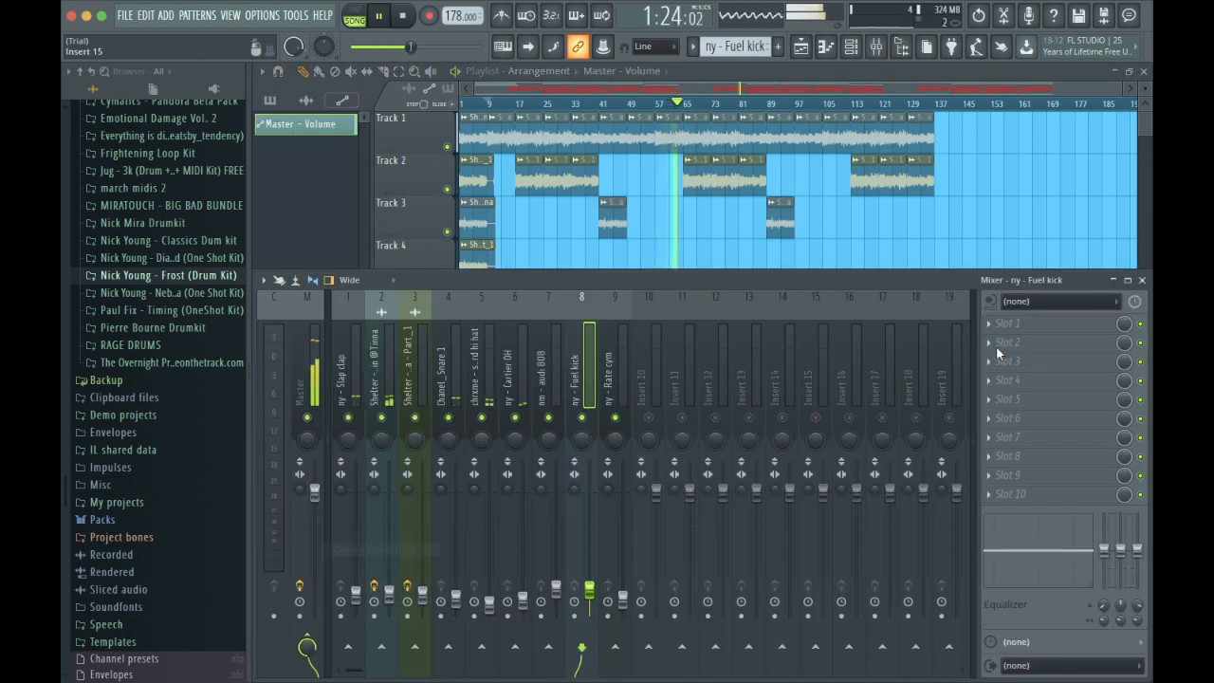
click(1143, 280)
scroll(901, 517, down, 2)
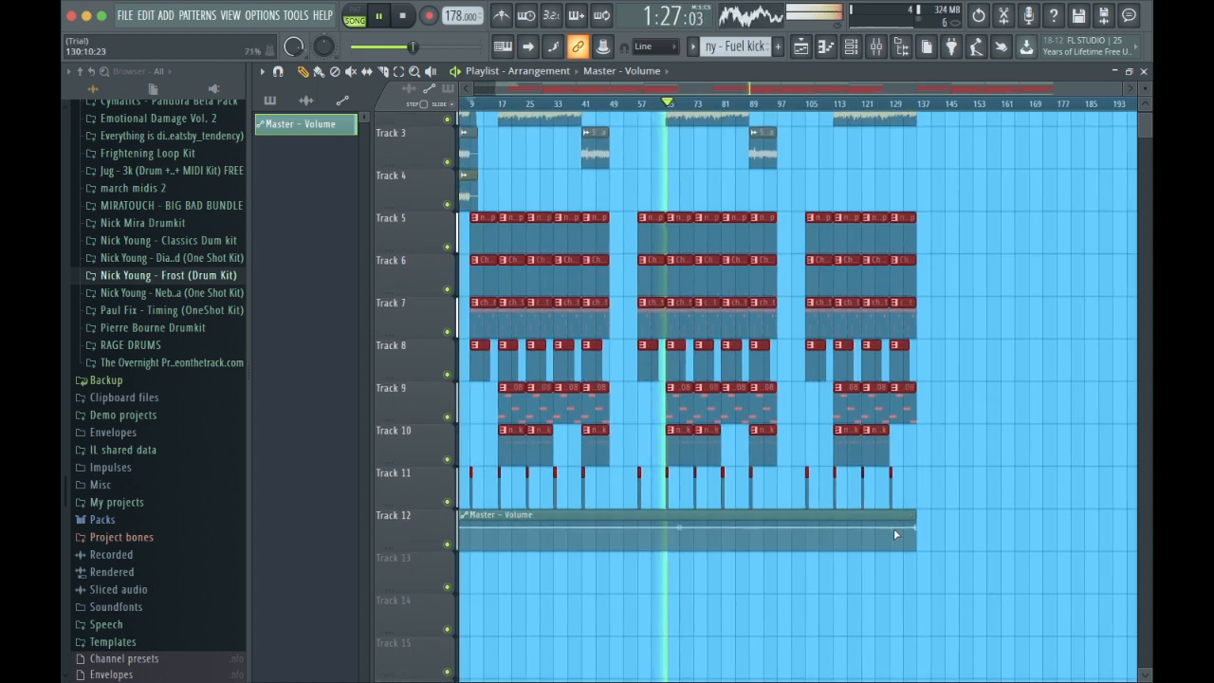
Add a point at bar 129 in the Master - Volume automation and lower the end point at bar 137 to 0% for a fade-out.
right_click(891, 528)
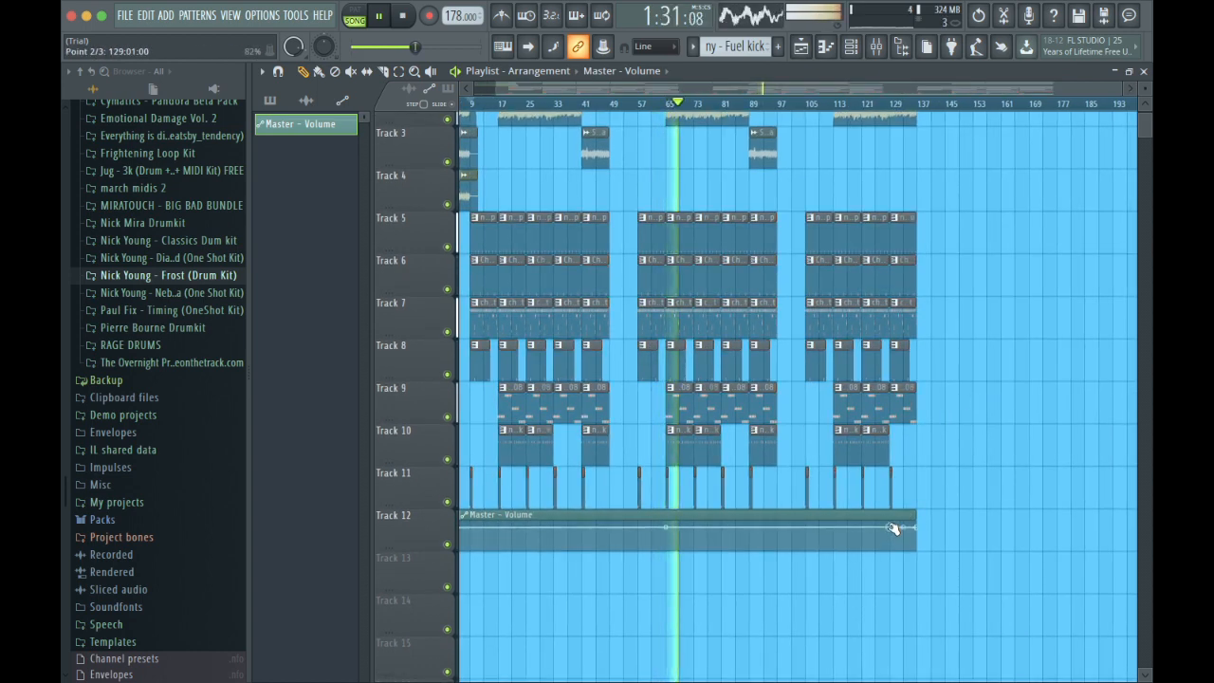
drag(892, 528, 920, 560)
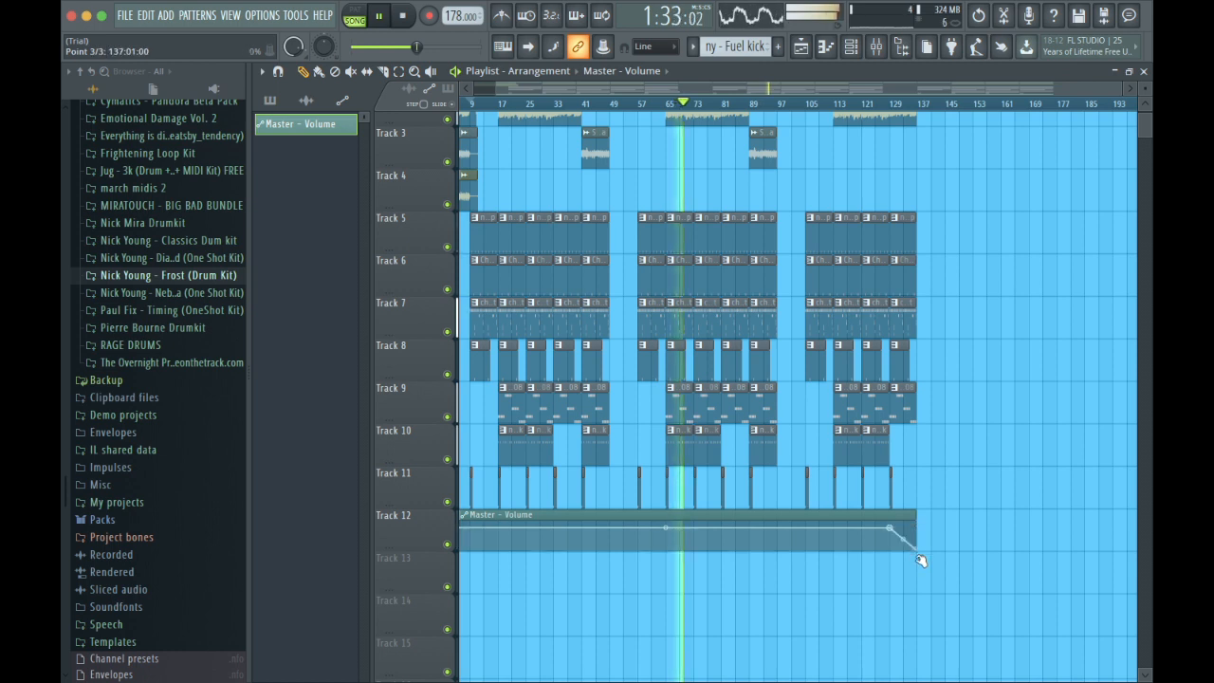
scroll(903, 415, up, 2)
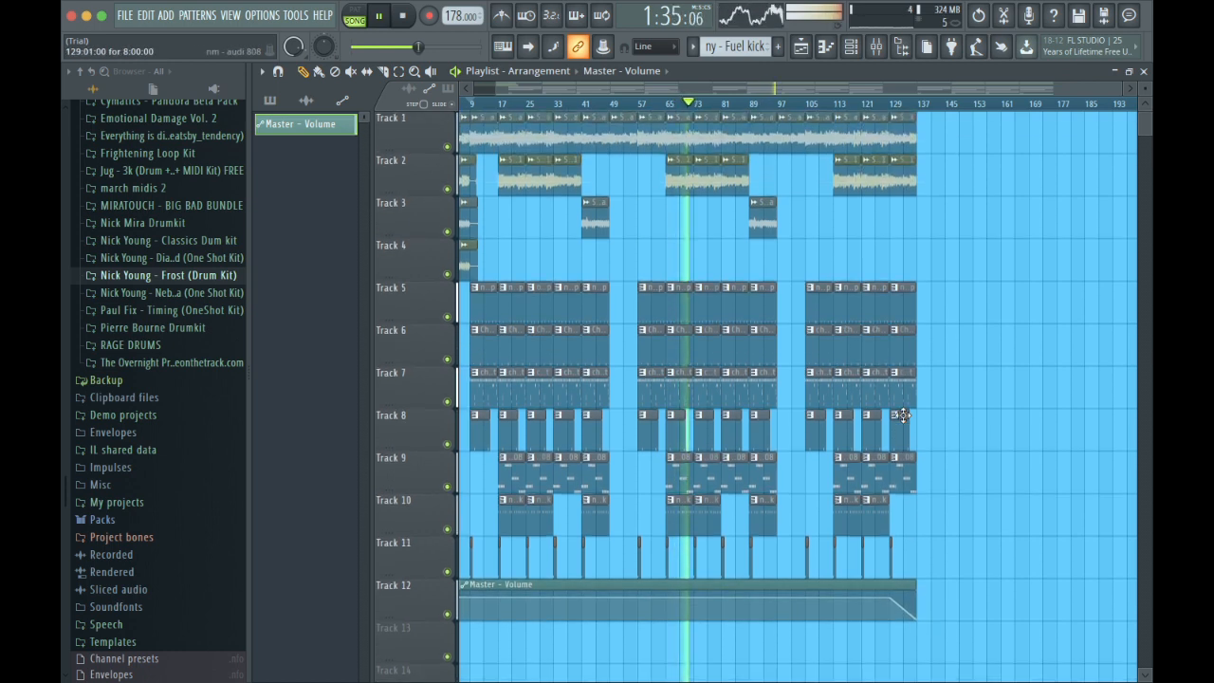